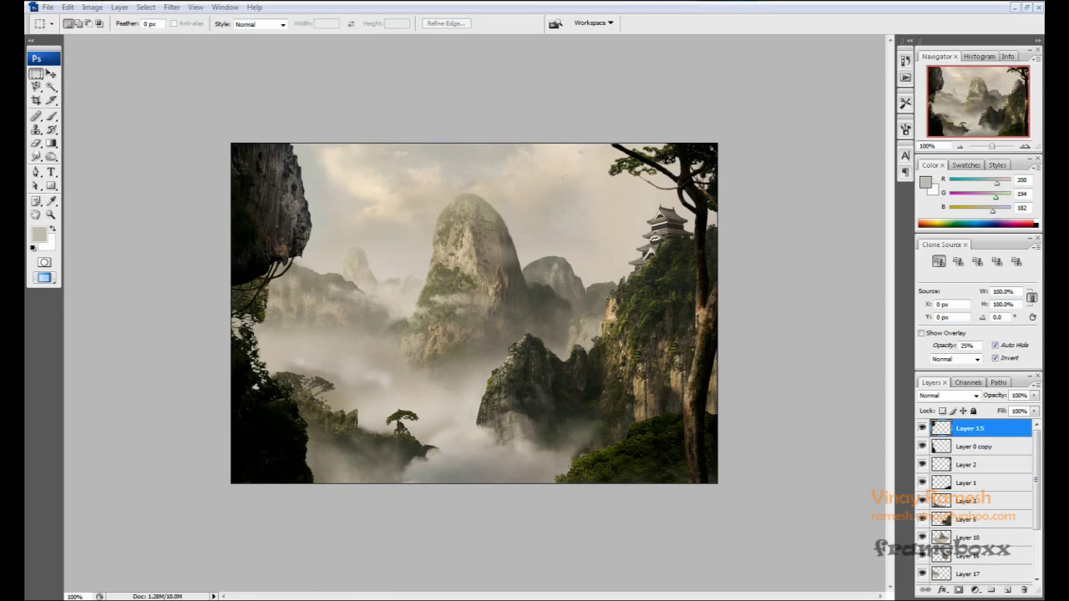
Step: Play the matte_stereo_new preview movie, pause it, and close the player
key("alt+Tab")
left_click(494, 544)
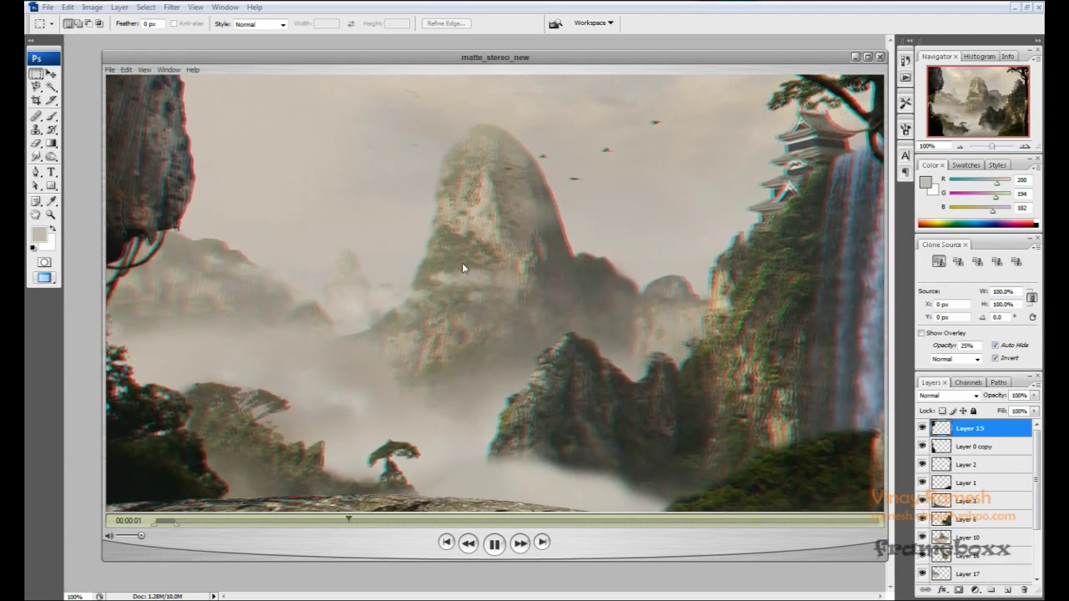
left_click(495, 544)
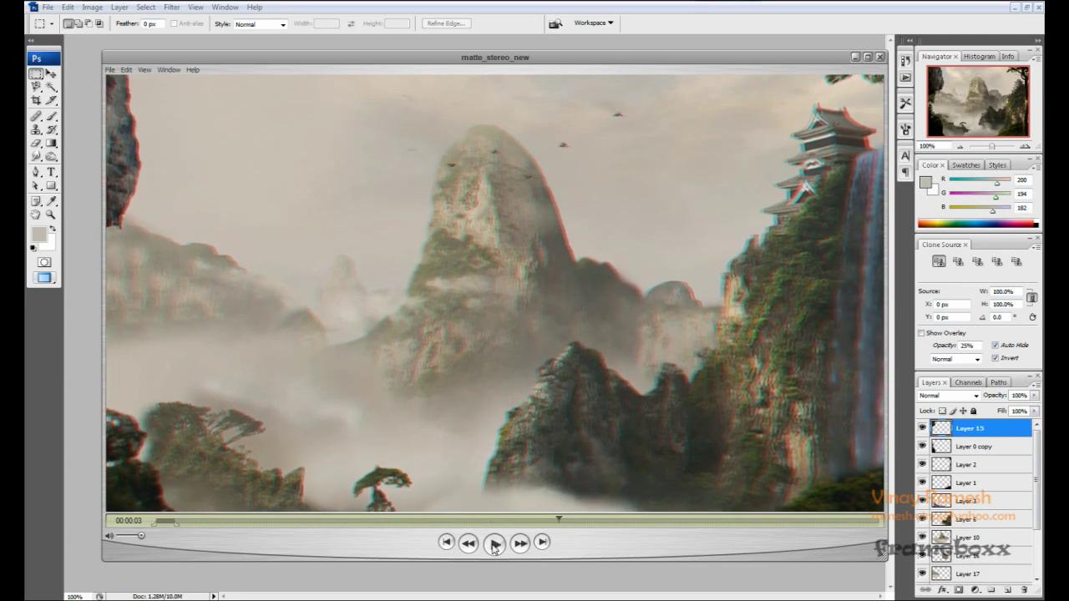
left_click(880, 58)
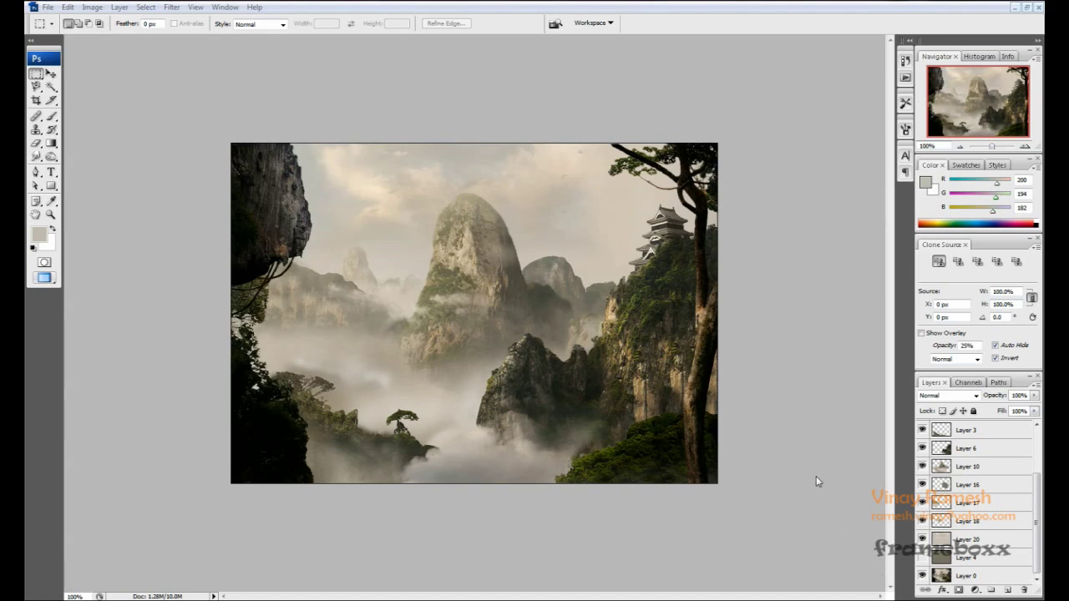
Step: Isolate Layer 0, then hide it and show only the sky on Layer 20
left_click(923, 576, "alt")
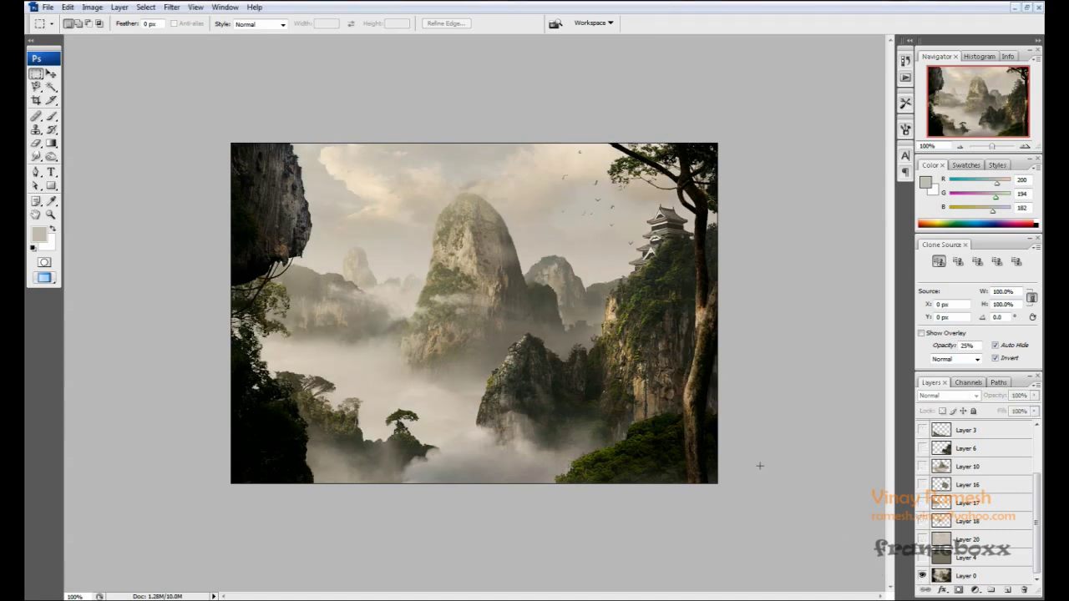
left_click(922, 575)
left_click(923, 541)
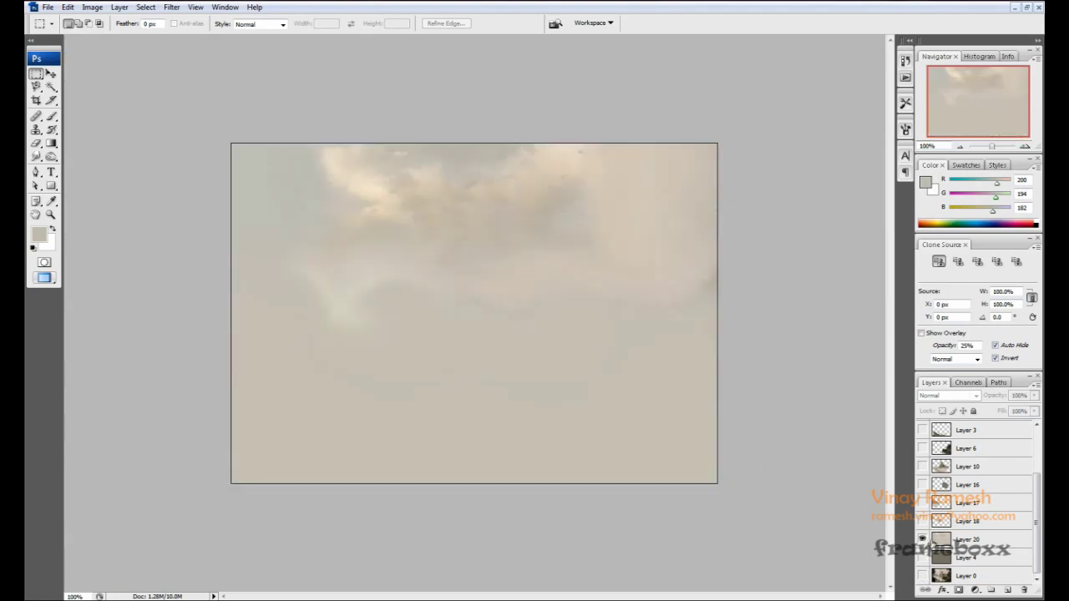
Step: Show Layers 18, 17, 16 and 10 one by one to build up the distant mountains
left_click(923, 521)
left_click(923, 503)
left_click(923, 484)
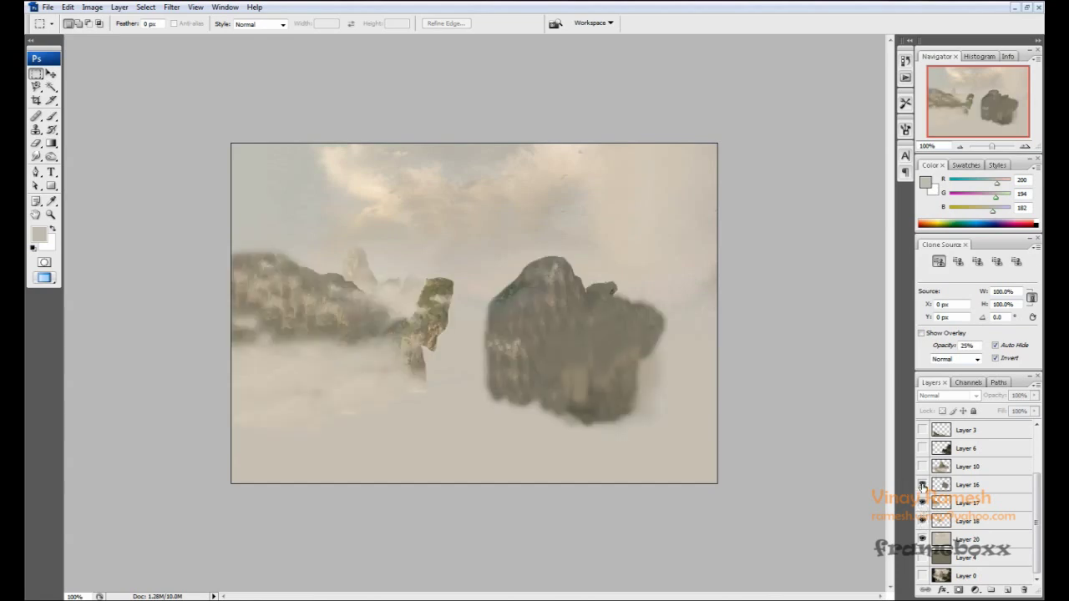
left_click(922, 466)
Step: Show Layers 6, 3, 1, 2, Layer 0 copy and Layer 15 to complete the painting's foreground
left_click_drag(1037, 505, 1037, 480)
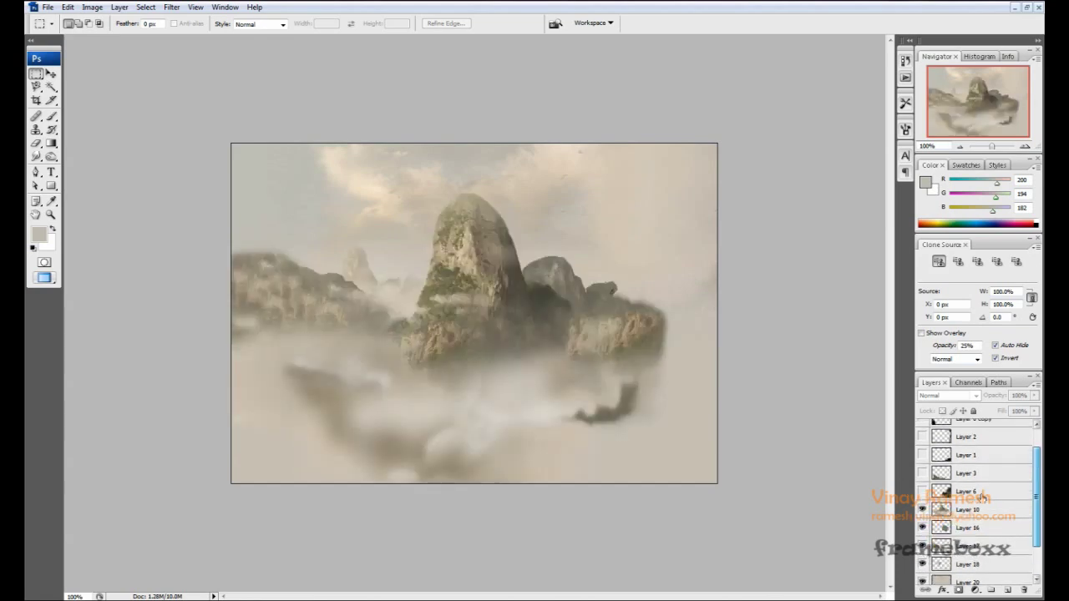
left_click(922, 490)
left_click(923, 473)
left_click(922, 455)
left_click(922, 435)
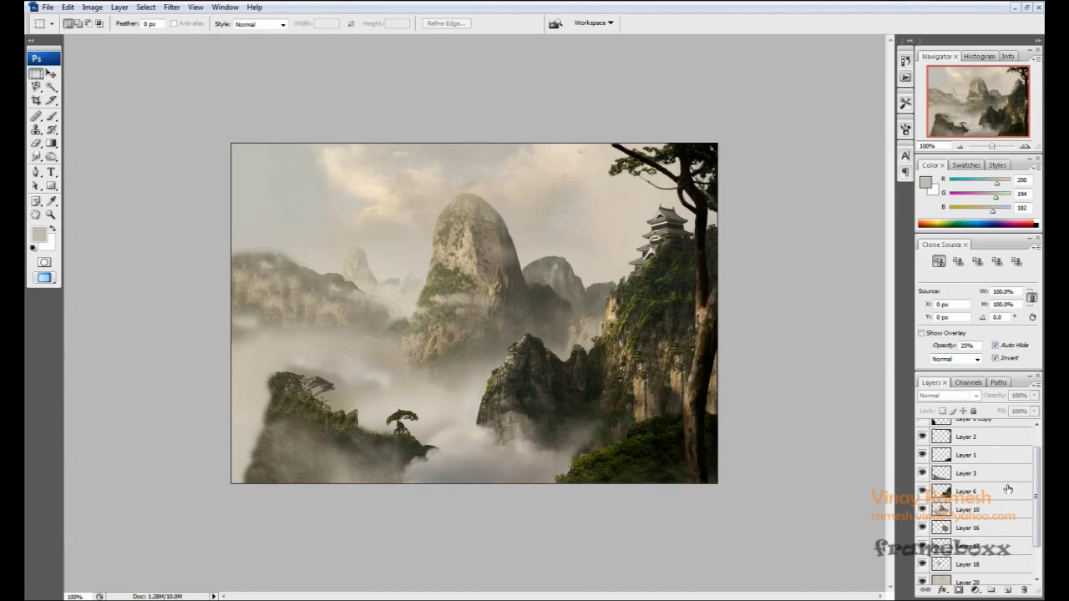
left_click_drag(1039, 489, 1038, 442)
left_click(923, 446)
left_click(922, 428)
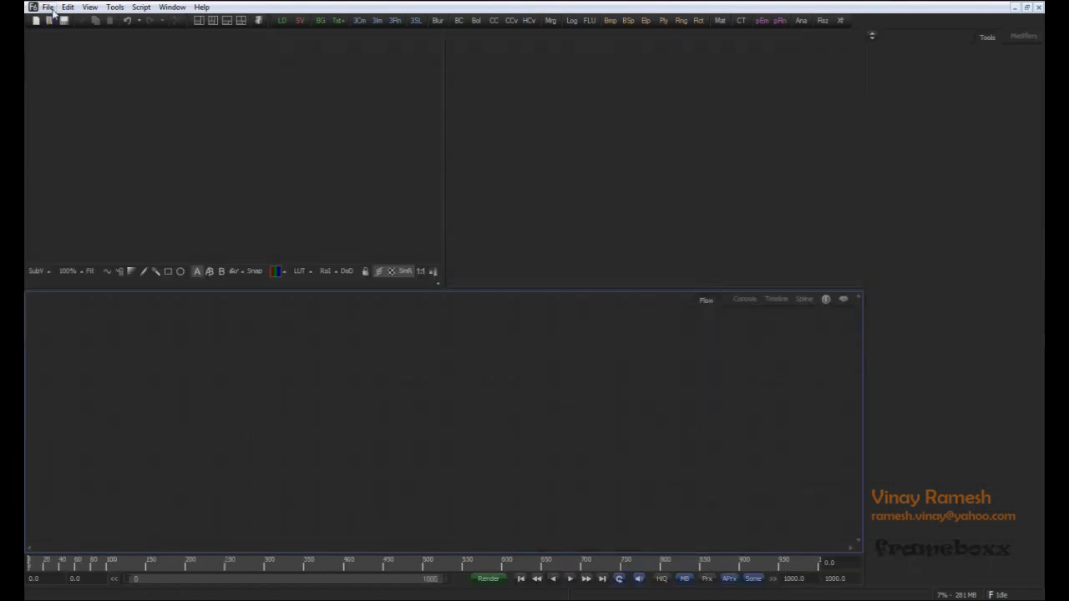
Step: In Fusion, import Matte_L.psd as a PSD with its layers as separate loader and merge nodes
left_click(50, 8)
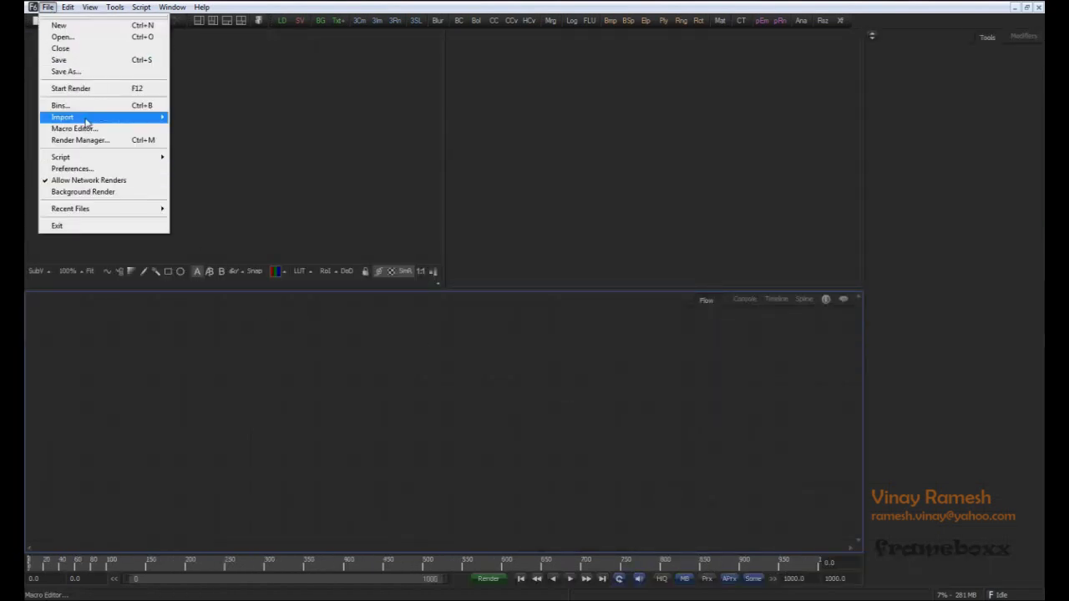
mouse_move(86, 121)
left_click(189, 169)
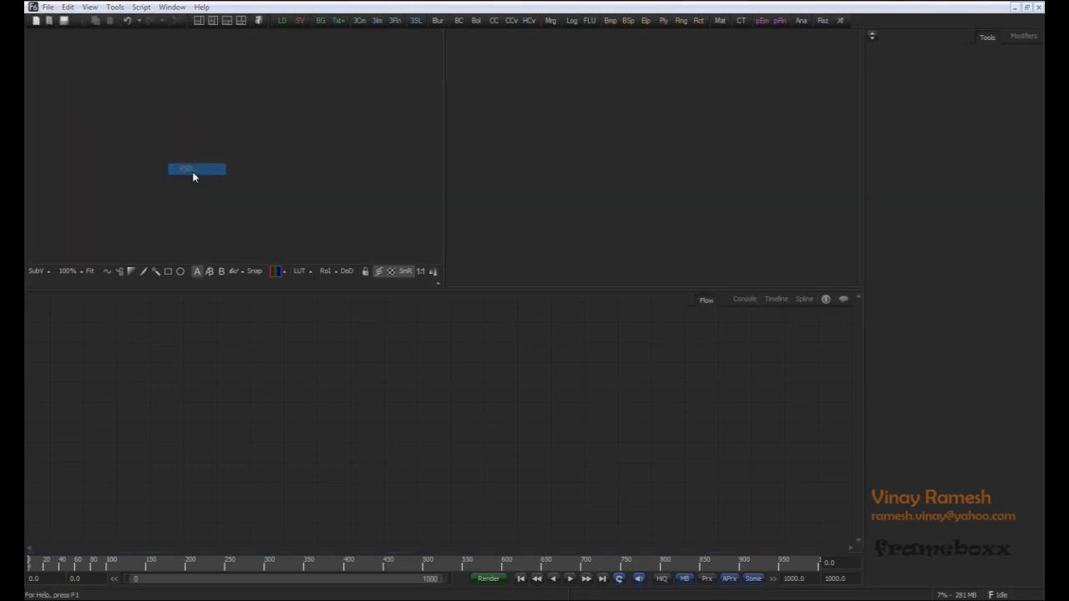
double_click(404, 164)
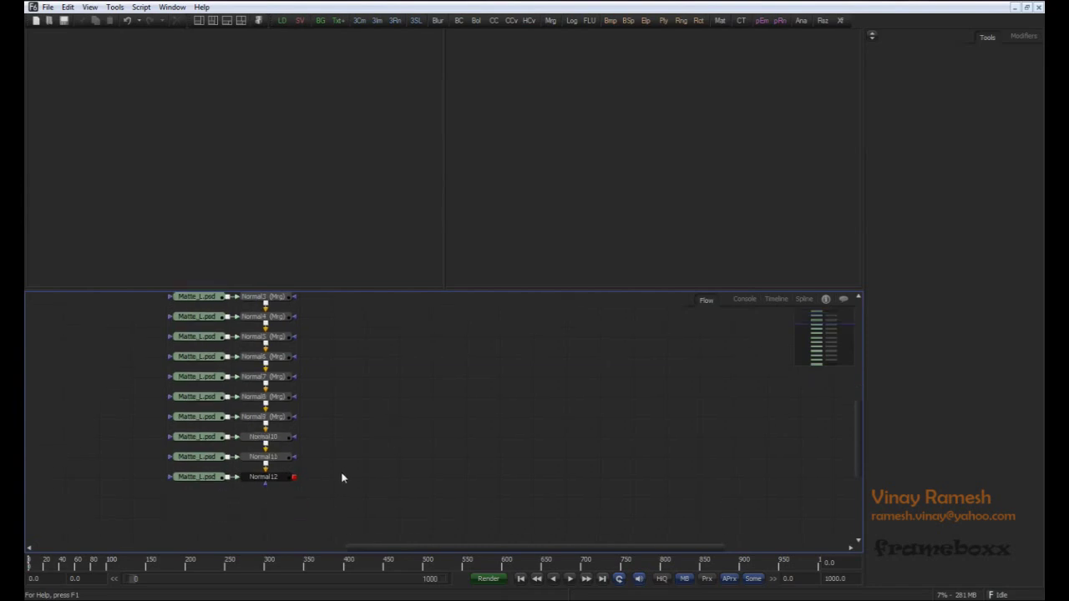
Step: Display the last merge node, Normal12, in the first viewer, fit the image, and look over the imported node chain
left_click(284, 482)
scroll(338, 464, "up", 5)
key("1")
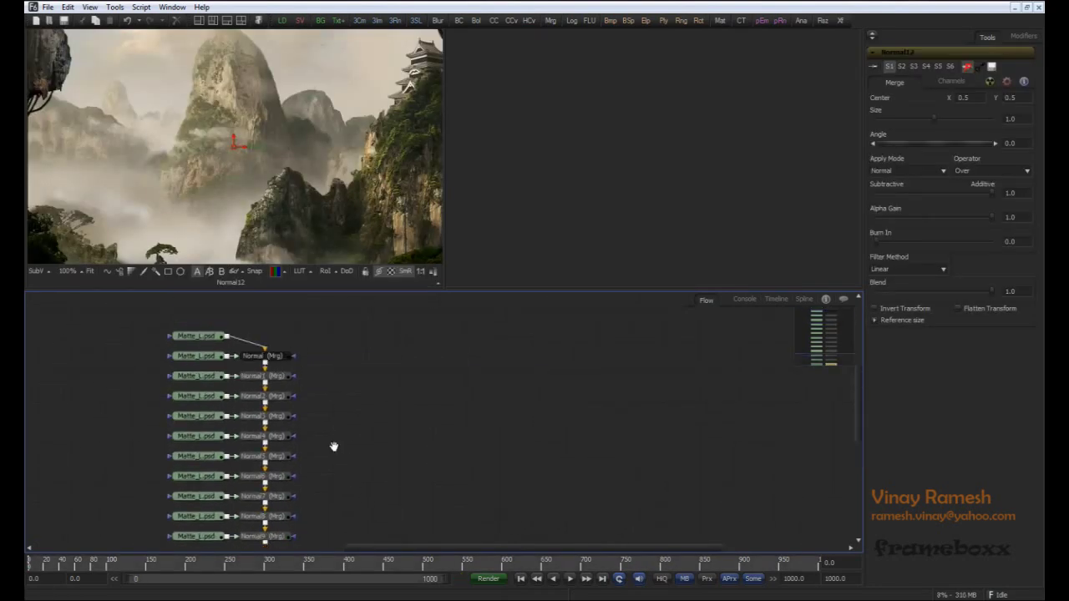
scroll(353, 465, "down", 3)
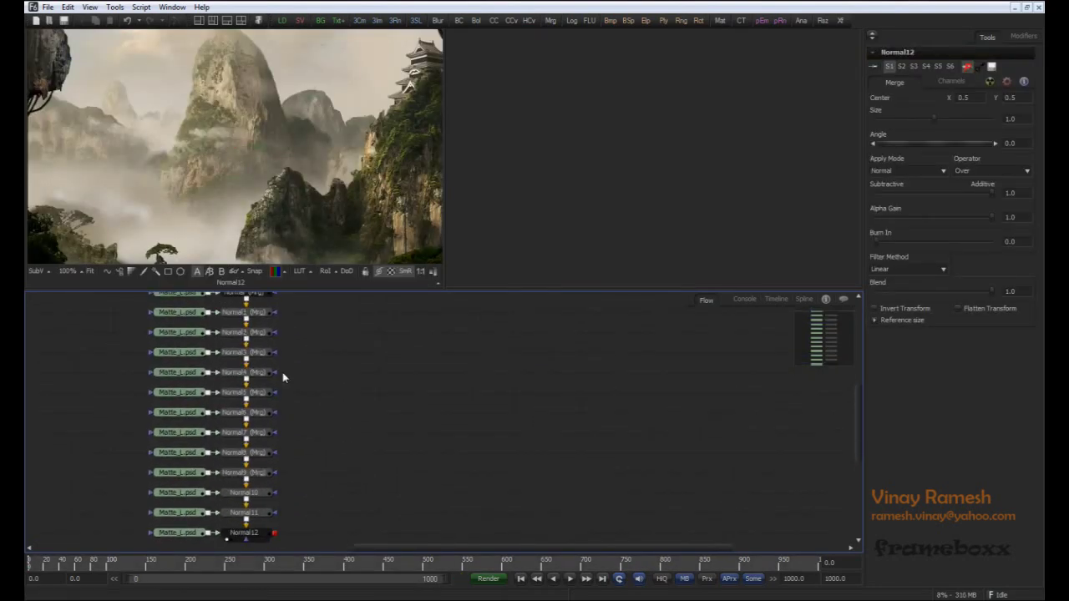
left_click(89, 272)
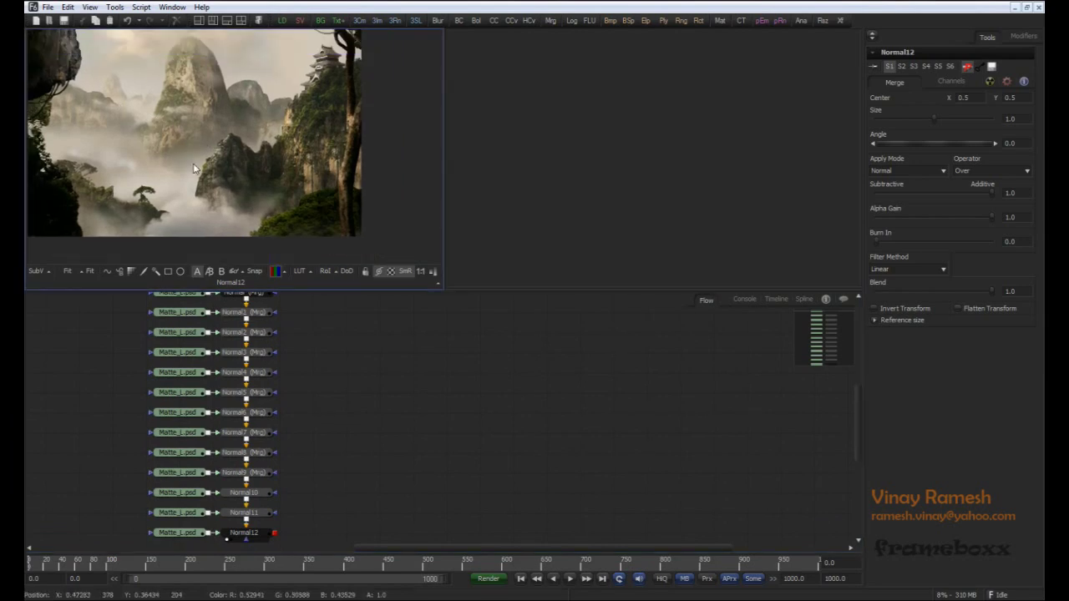
middle_click_drag(319, 443, 313, 499)
middle_click_drag(141, 385, 152, 358)
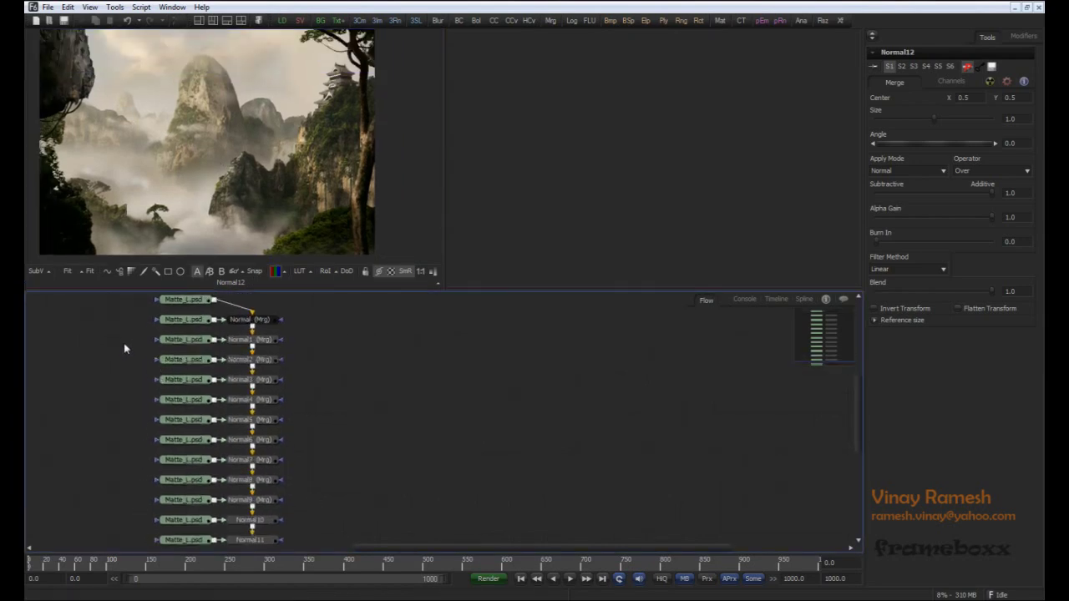
left_click_drag(122, 338, 201, 502)
Step: Add a Loader with Matte_L.psd in the empty flow area and display it in the second viewer
left_click(407, 433)
middle_click_drag(410, 432, 403, 432)
scroll(405, 436, "right", 2, "shift")
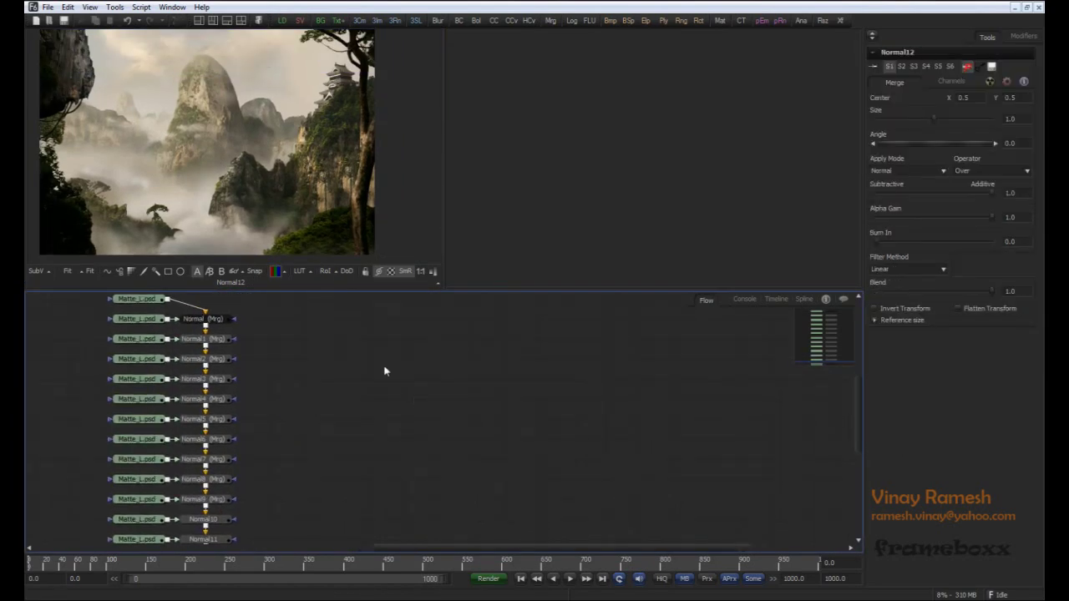
left_click(282, 20)
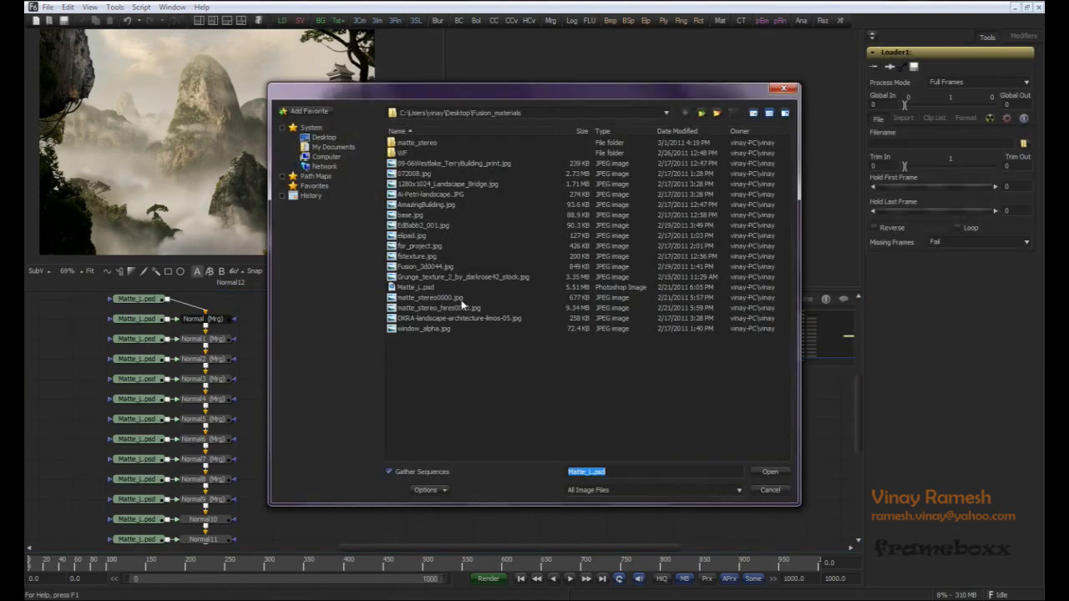
double_click(427, 287)
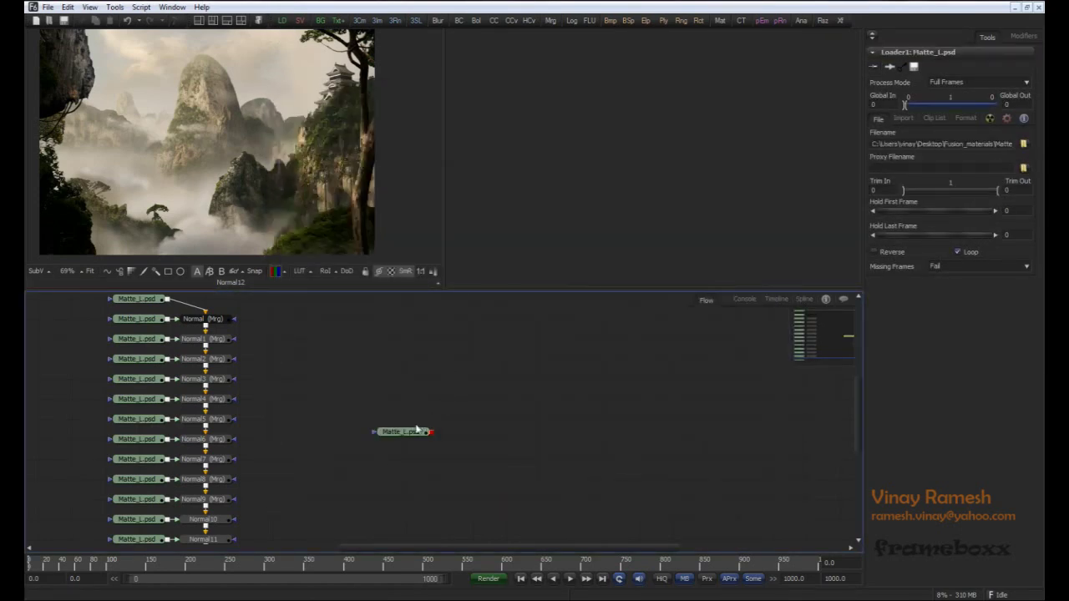
key("2")
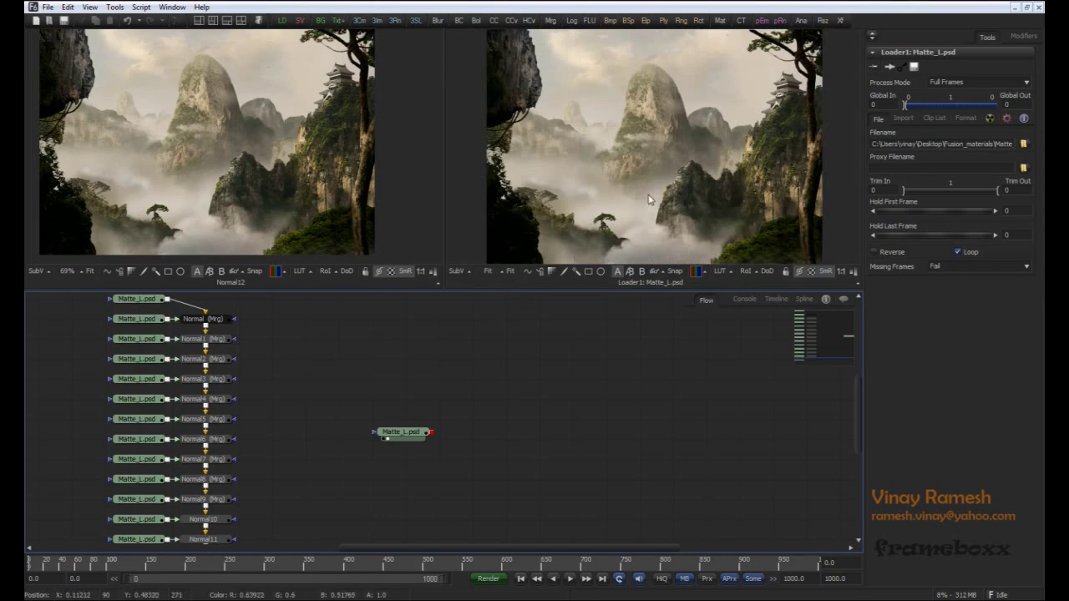
Step: Reposition the new Matte_L.psd loader slightly higher in the flow and set its PSD layer to Layer 17
left_click_drag(416, 437, 430, 403)
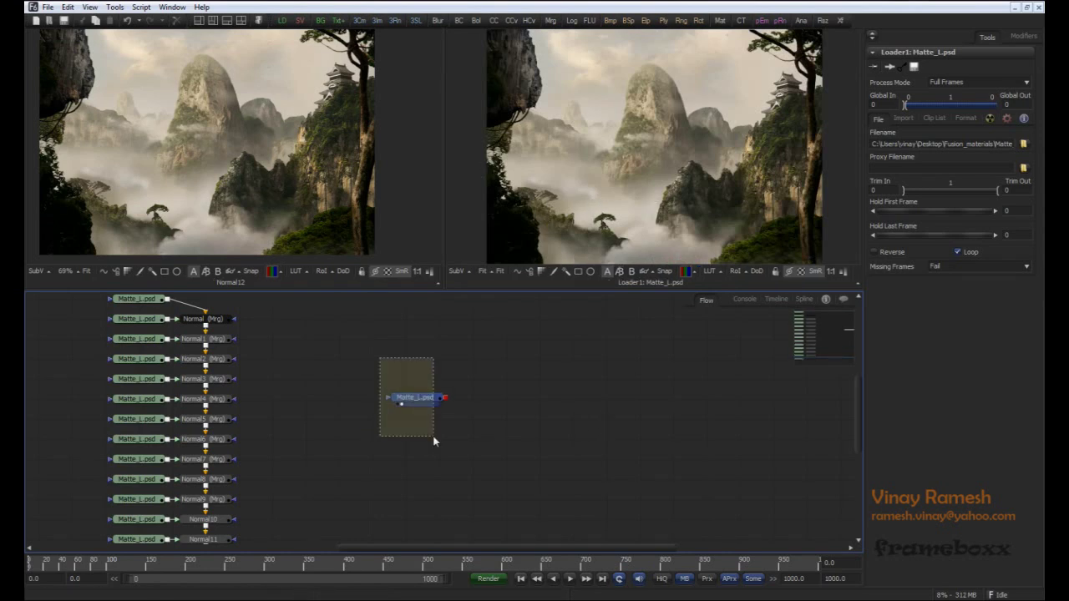
left_click(429, 403)
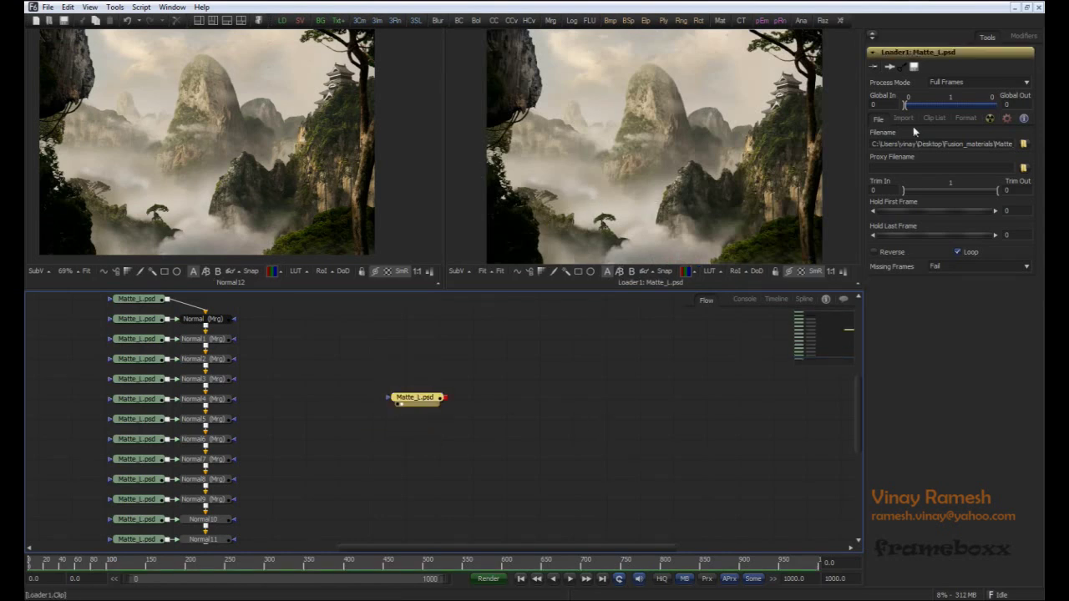
left_click(960, 119)
left_click(954, 148)
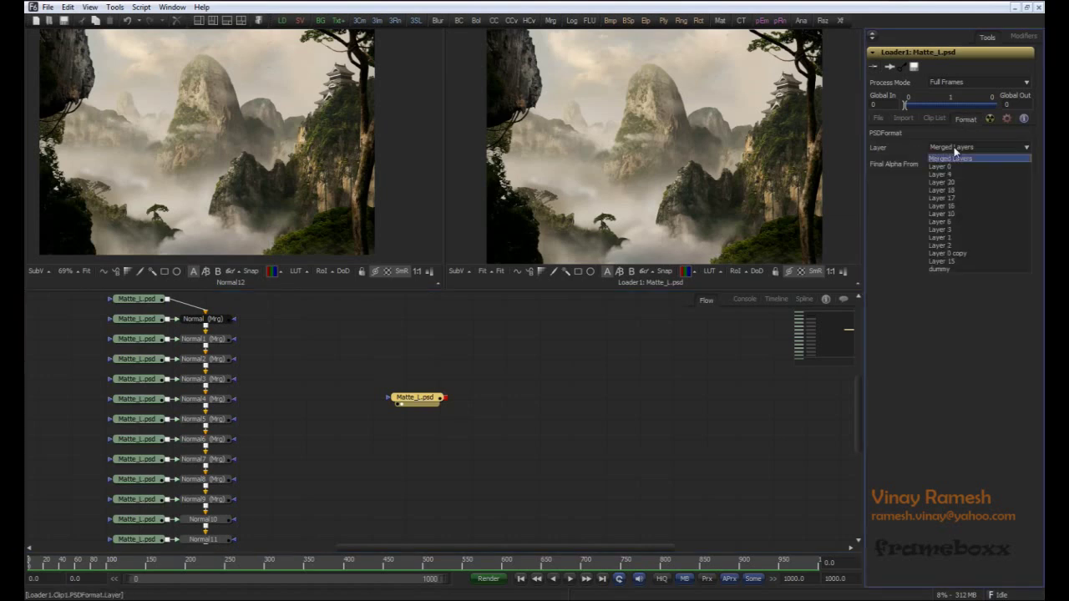
left_click(965, 197)
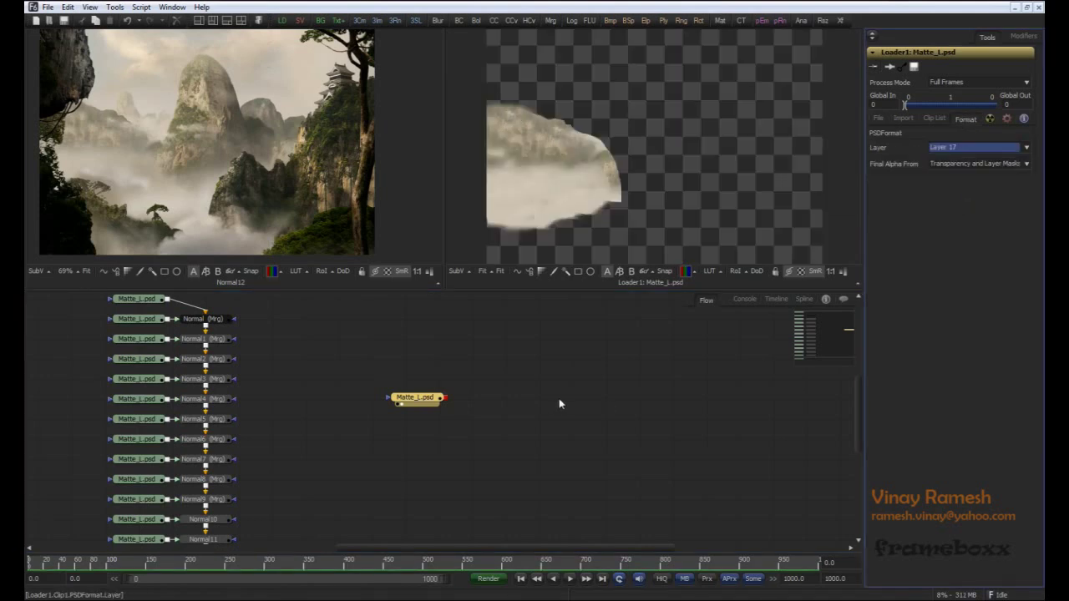
Step: Duplicate the loader, display the copy in the first viewer, and place it beside the original
key("ctrl+c")
left_click(509, 446)
key("ctrl+v")
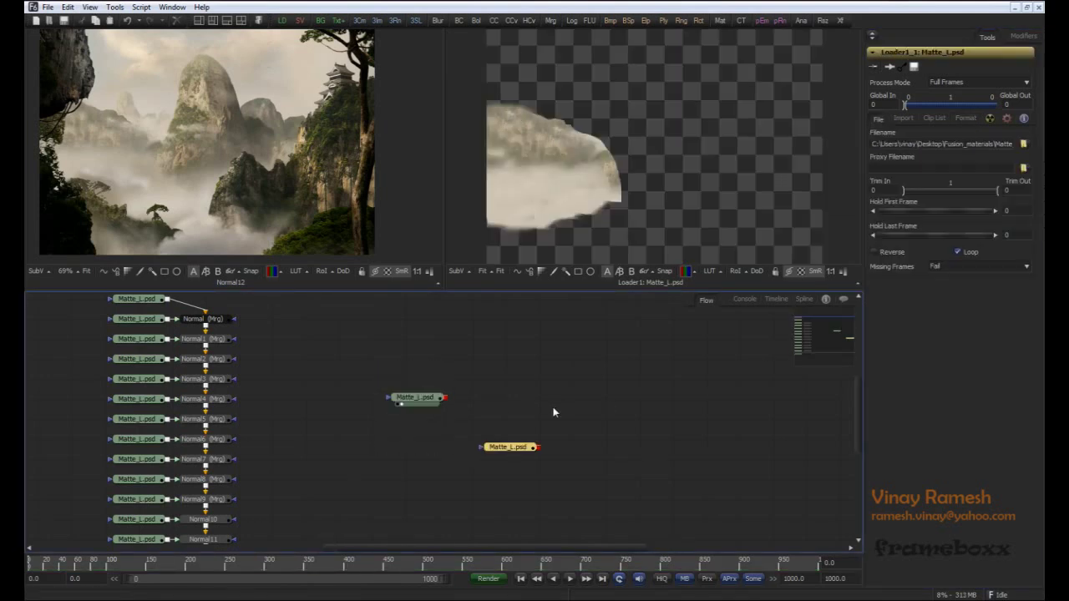
key("1")
left_click_drag(510, 451, 505, 398)
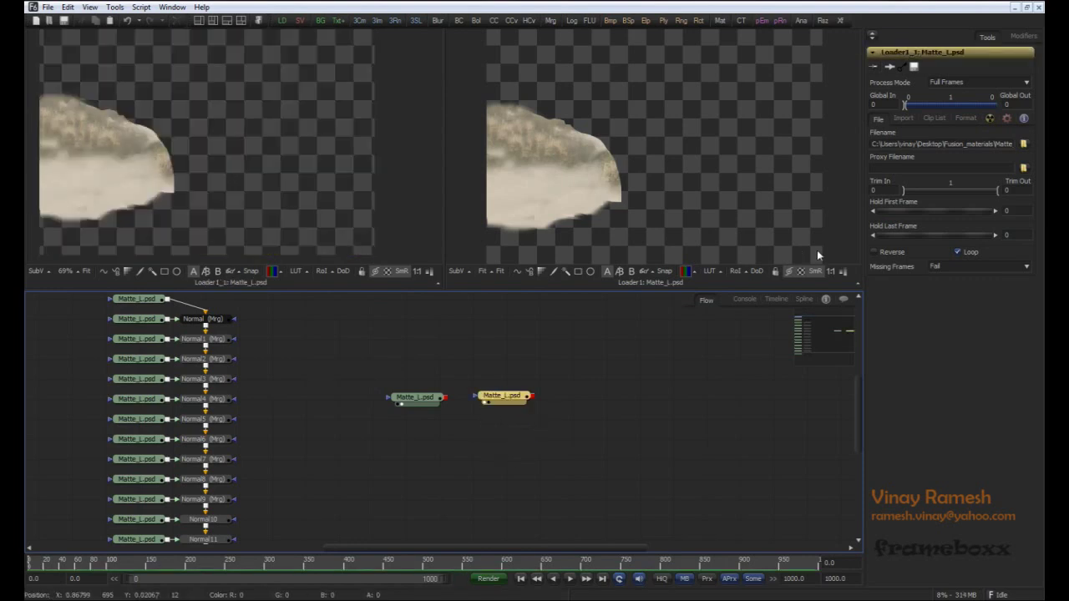
Step: Set the copied loader's PSD layer to Layer 10 and fit the image in the first viewer
left_click(965, 118)
left_click(972, 147)
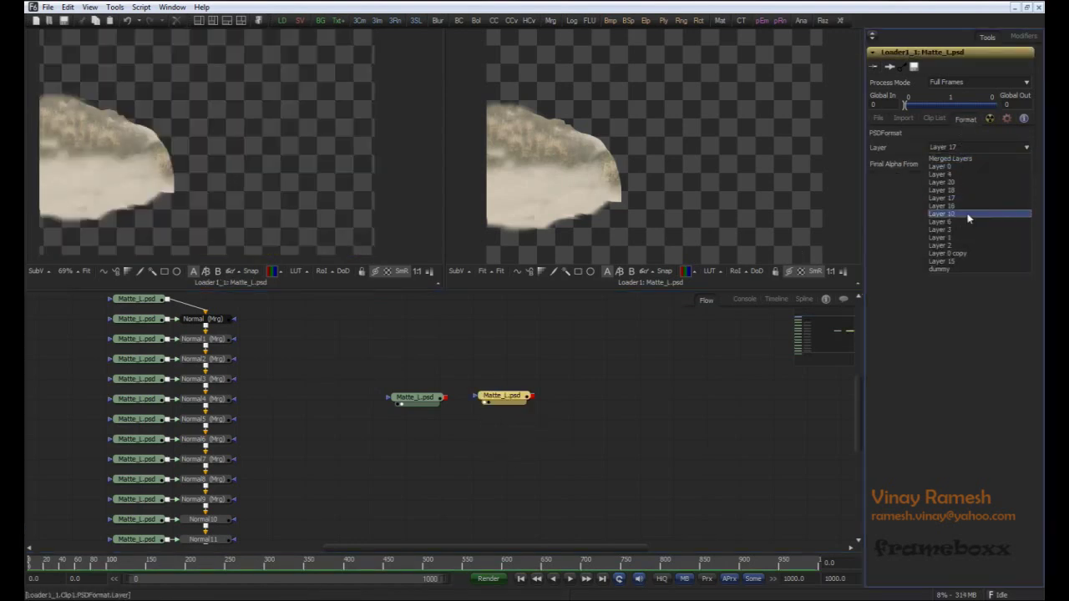
left_click(967, 216)
left_click(86, 271)
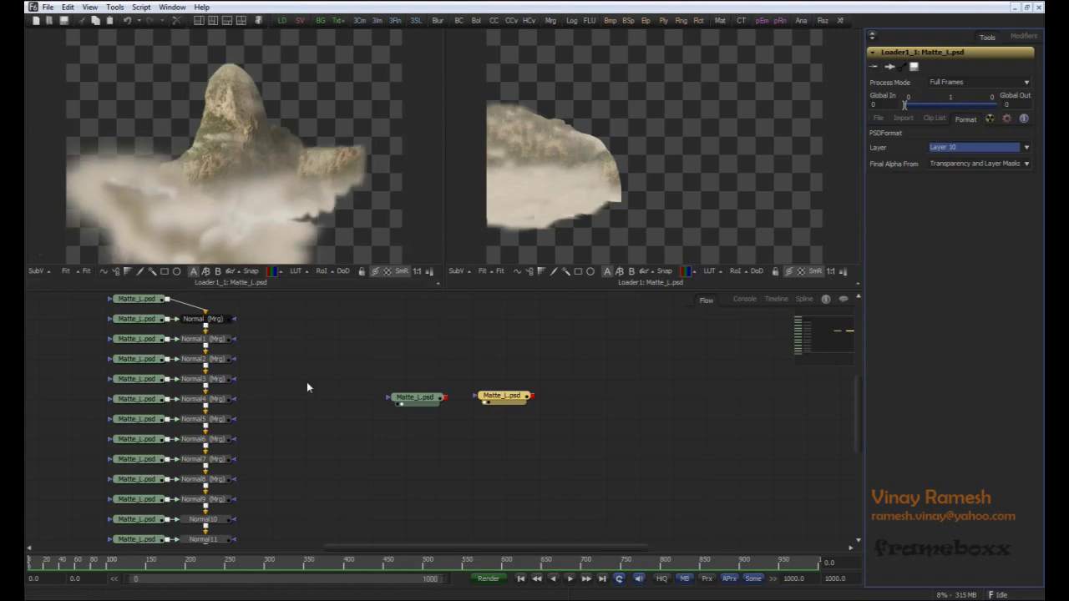
middle_click_drag(344, 387, 353, 383)
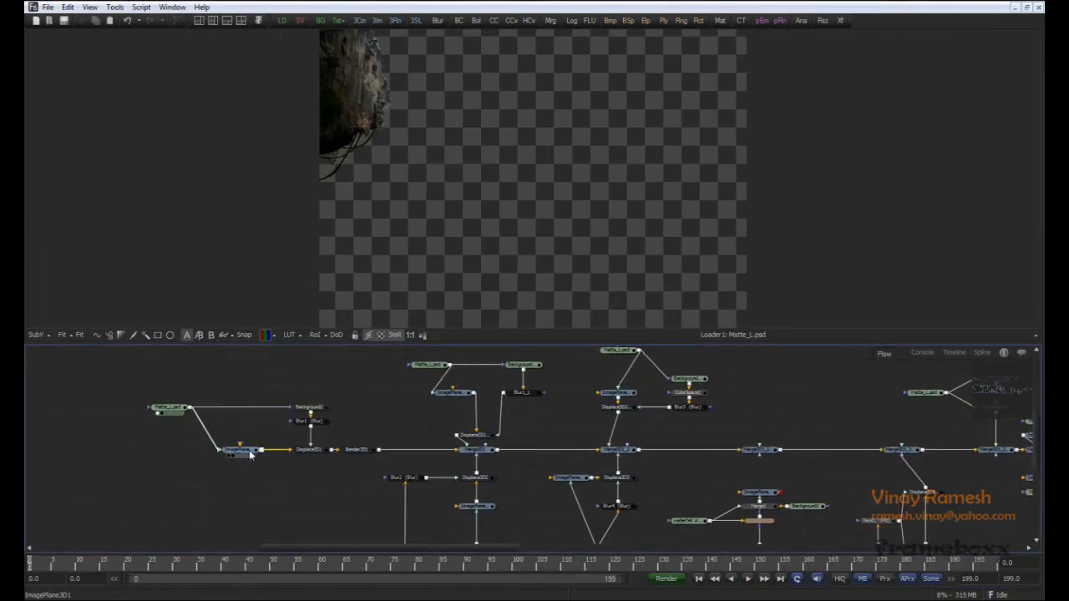
Step: Display ImagePlane3D1, Merge3D1 and Merge3D1_2 one after another in the viewer to follow the scene assembly
left_click_drag(250, 454, 394, 235)
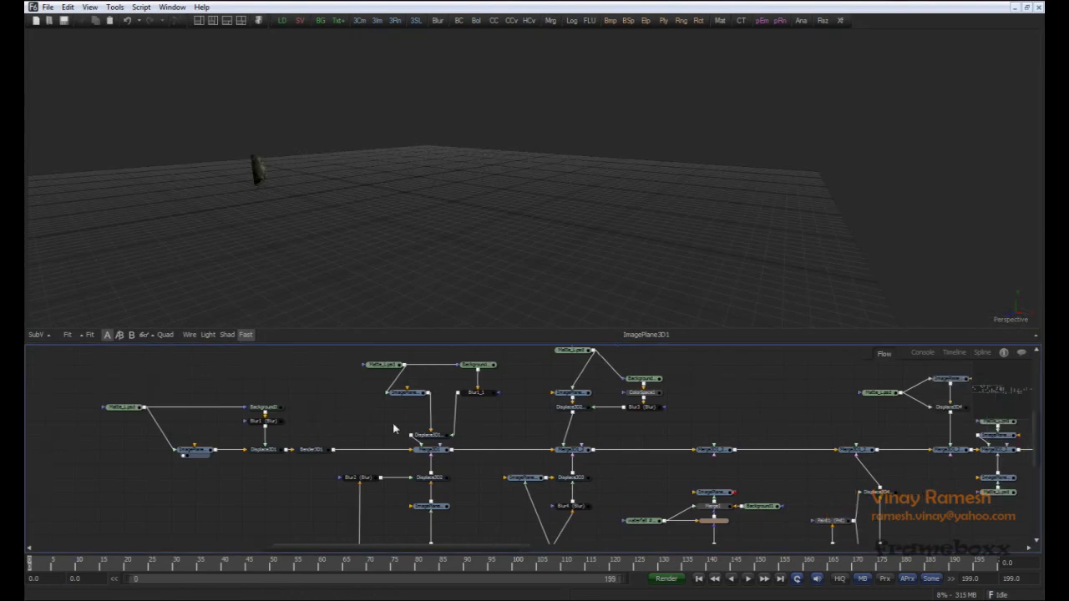
left_click_drag(429, 449, 319, 262)
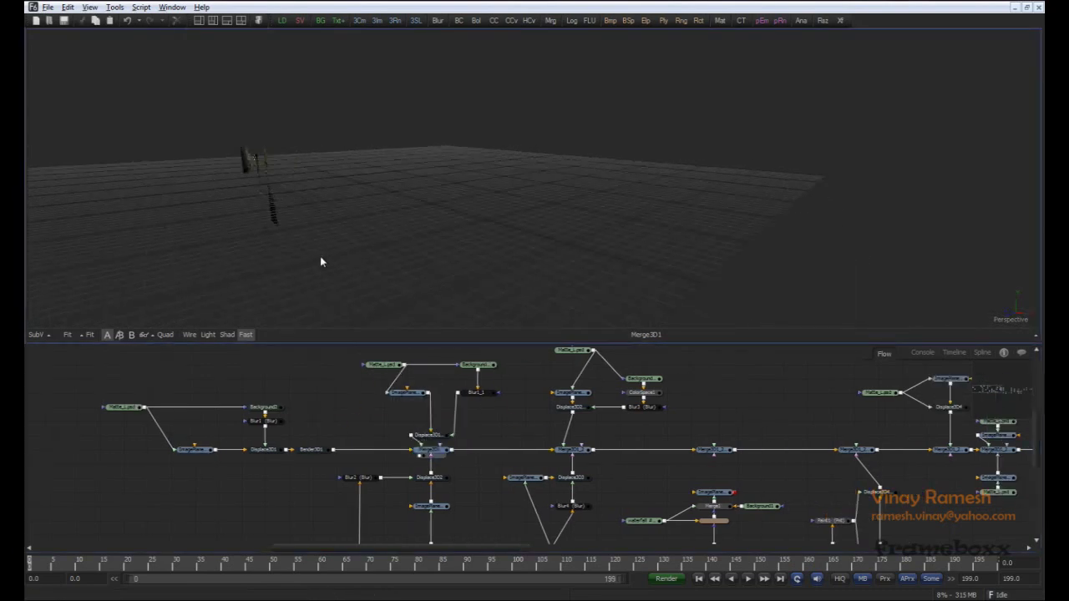
middle_click_drag(498, 423, 427, 414)
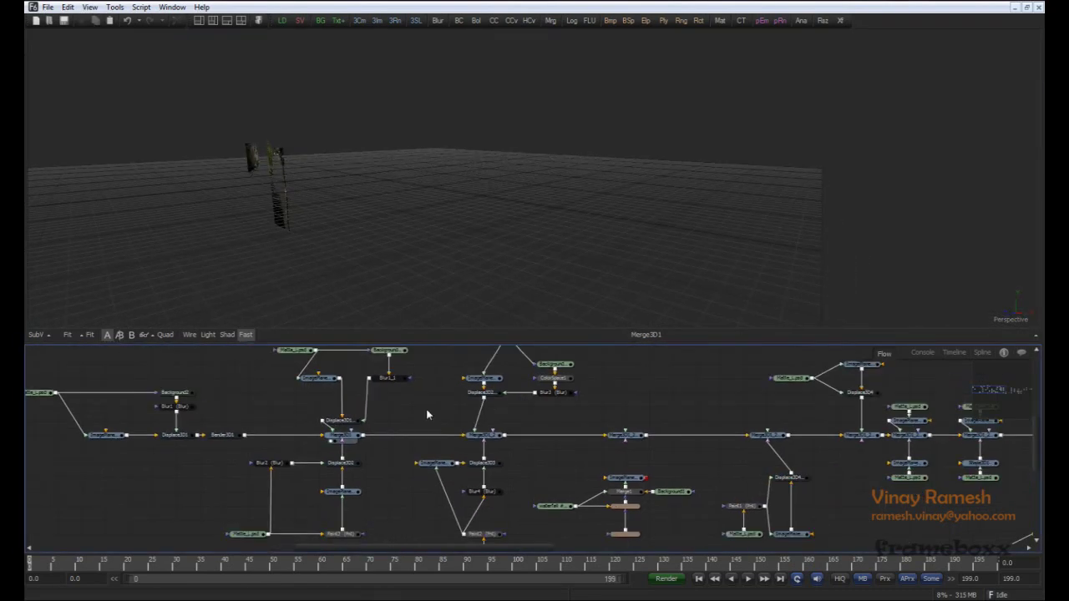
left_click_drag(479, 436, 410, 233)
middle_click_drag(652, 401, 477, 402)
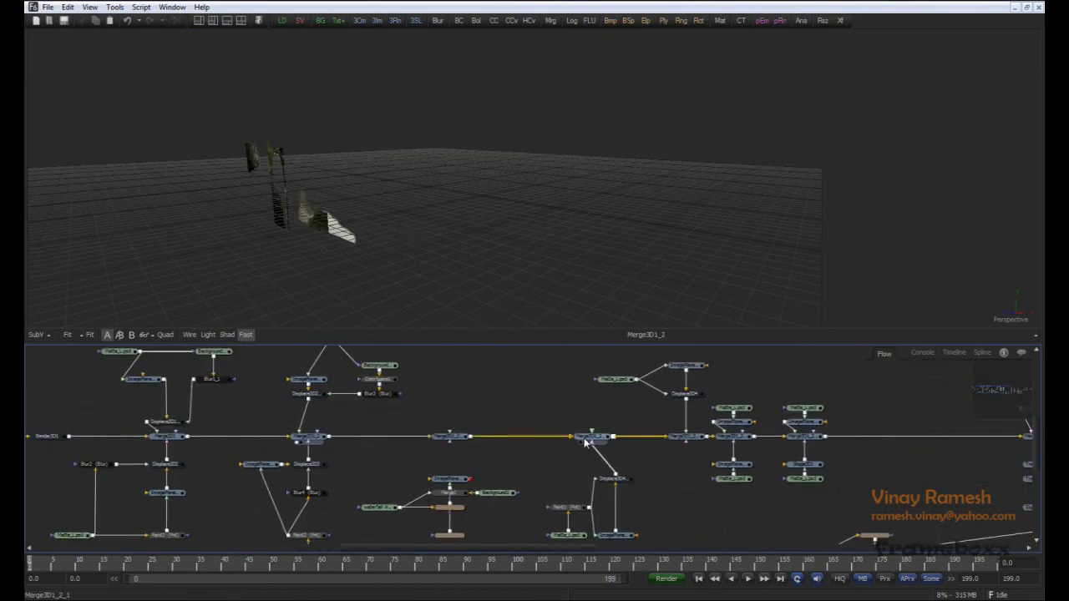
Step: Display Merge3D1_2_1 and Merge3D1_2_1_1 in turn to examine the added mountain layers in 3D
left_click_drag(587, 437, 477, 224)
middle_click_drag(530, 388, 455, 387)
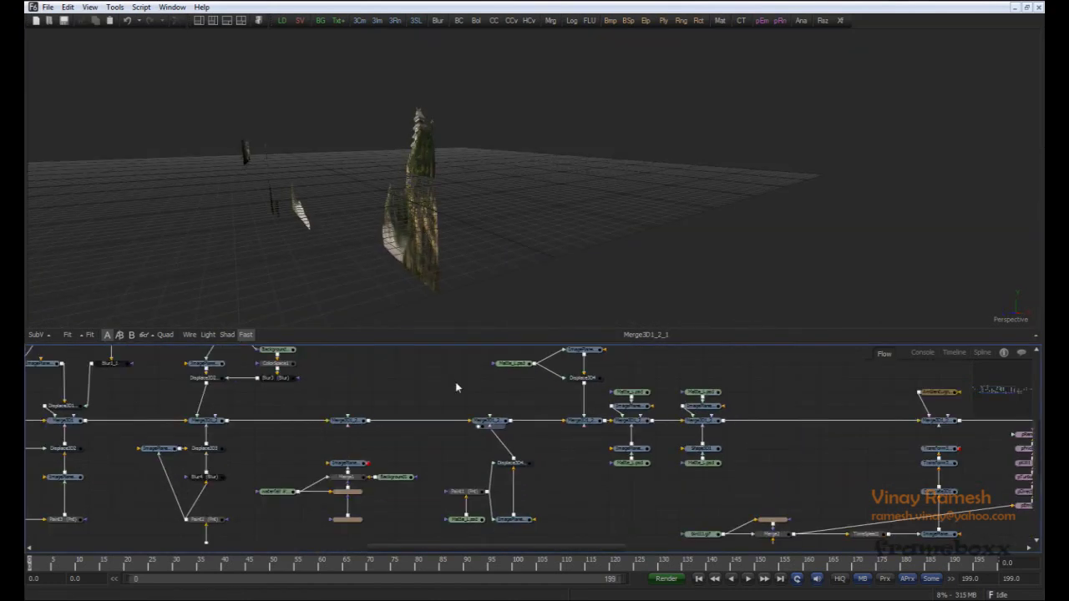
left_click_drag(591, 423, 465, 231)
mouse_move(464, 231)
middle_mouse_down("alt")
mouse_move(482, 238)
mouse_move(473, 240)
middle_mouse_up("alt")
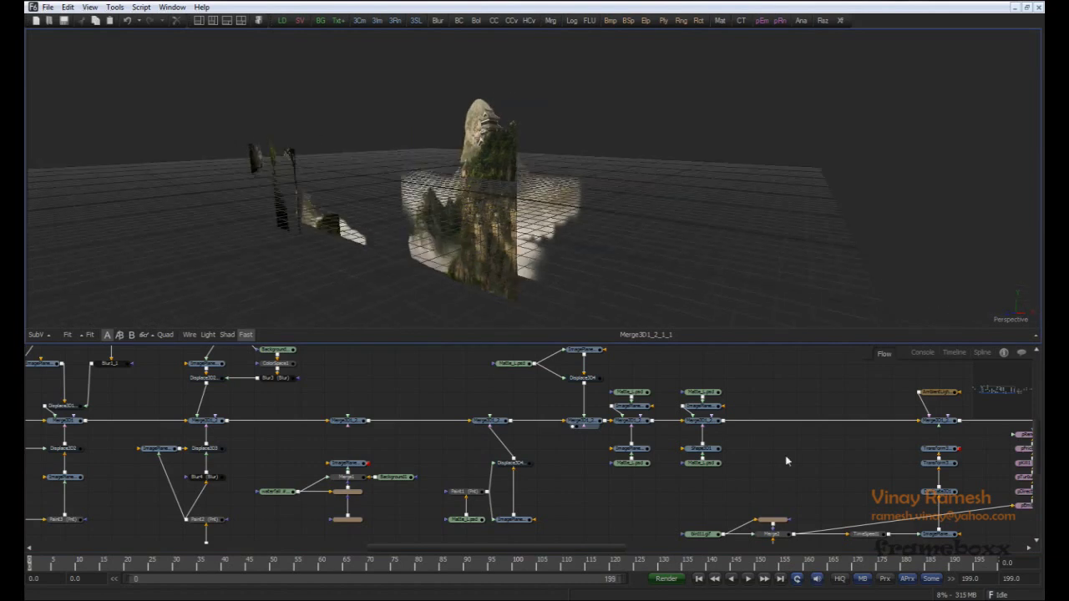
Step: Display Merge3D1_2_2 and Merge3D1_2_2_1 in turn to examine the distant rock and sky layers
middle_click_drag(760, 398, 627, 400)
left_click(498, 422)
left_click_drag(498, 422, 511, 263)
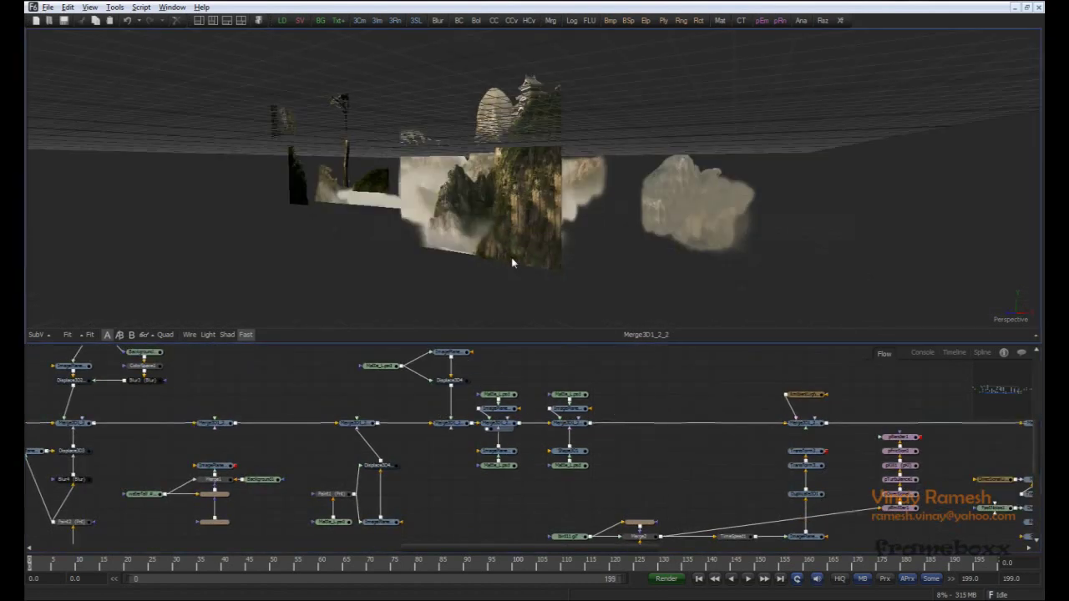
middle_click_drag(656, 409, 573, 418)
left_click(503, 434)
left_click_drag(503, 434, 555, 302)
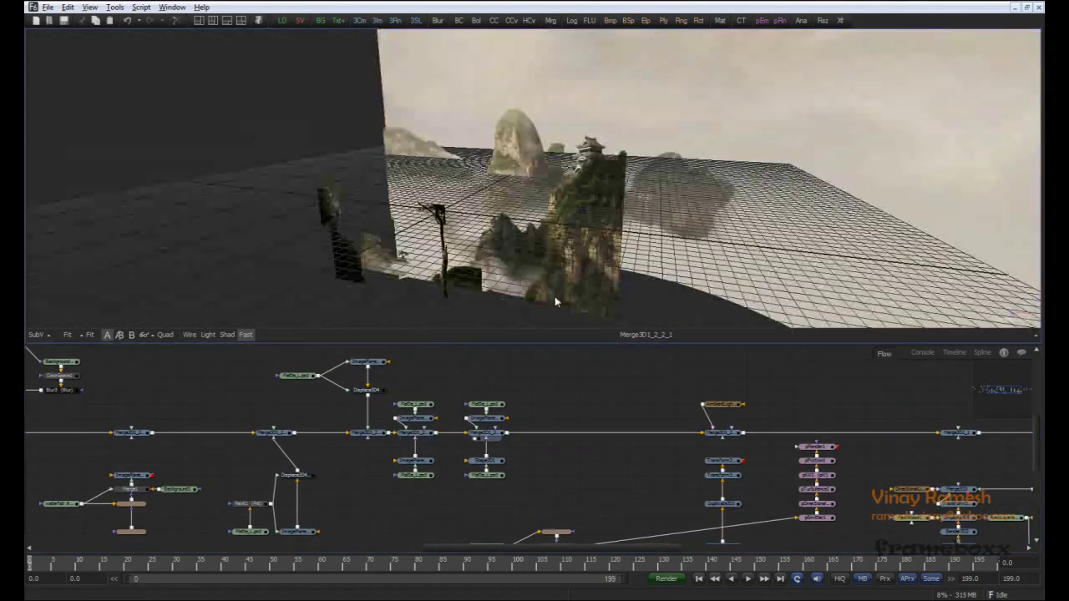
Step: Display the ambient light merge Merge3D1_2_1_1_1 and the following Merge3D2_1 in the viewer
middle_click_drag(734, 433, 592, 416)
left_click_drag(591, 416, 642, 292)
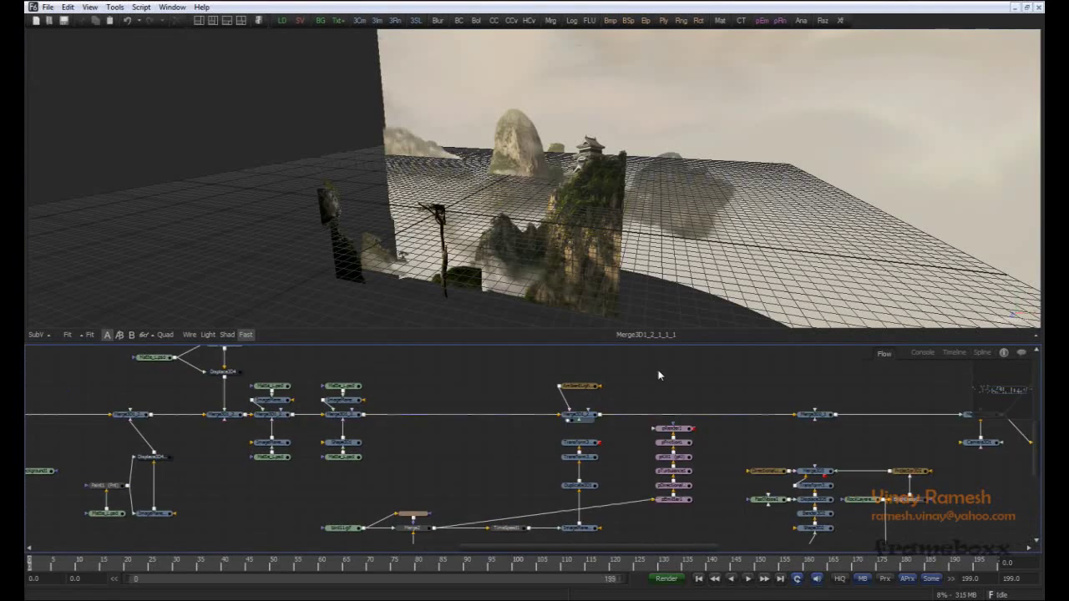
middle_click_drag(658, 373, 530, 373)
left_click(688, 415)
middle_click_drag(727, 394, 613, 390)
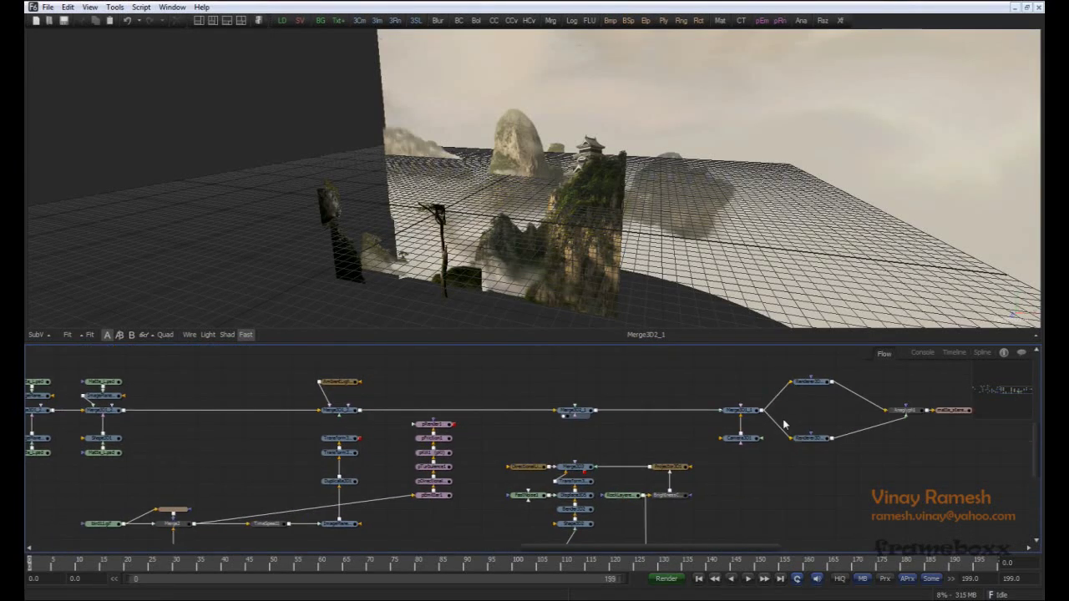
Step: Display the camera merge Merge3D1_1, inspect the full 3D scene, and view the Renderer3D1_left output
left_click_drag(746, 411, 694, 289)
middle_click_drag(731, 381, 681, 384)
left_click_drag(764, 387, 433, 270)
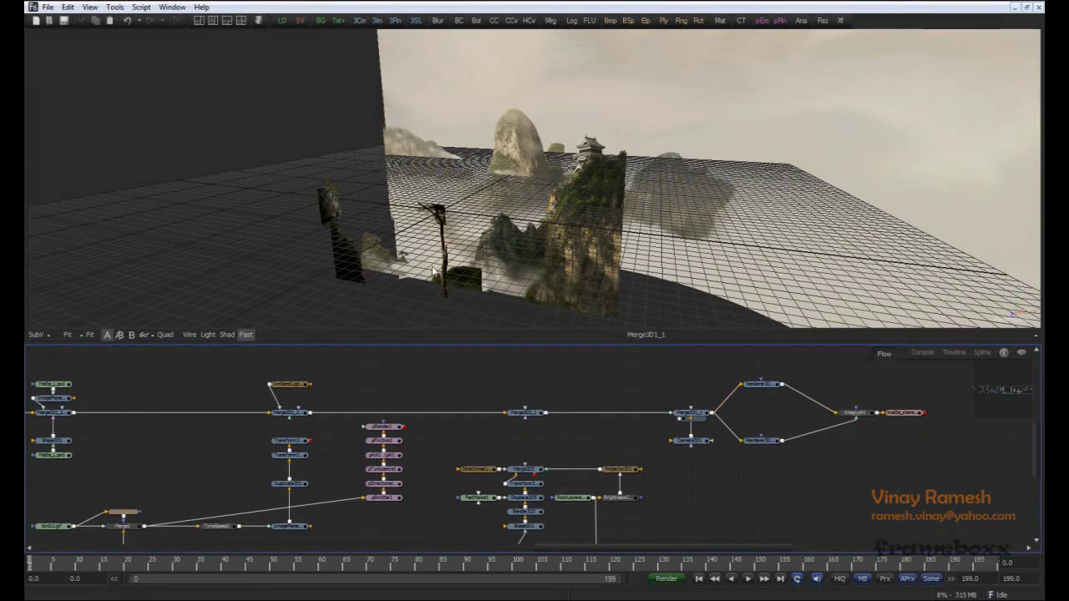
middle_click_drag(433, 271, 491, 242, "alt")
left_click_drag(759, 384, 711, 261)
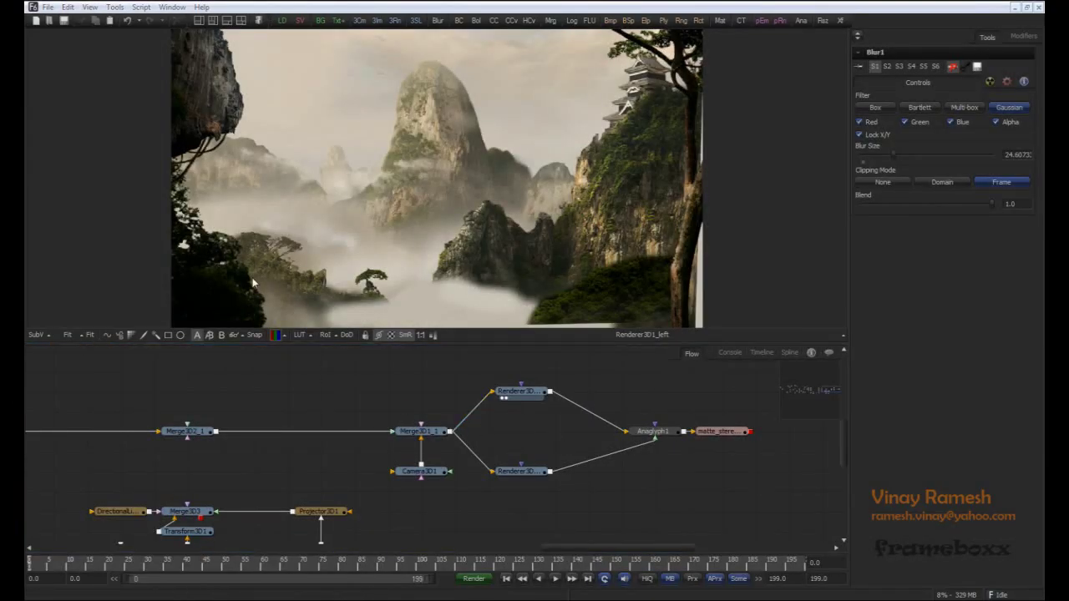
Step: Switch to a layout with two side-by-side viewers and return to the first Matte_L.psd branch in the flow
left_click(213, 23)
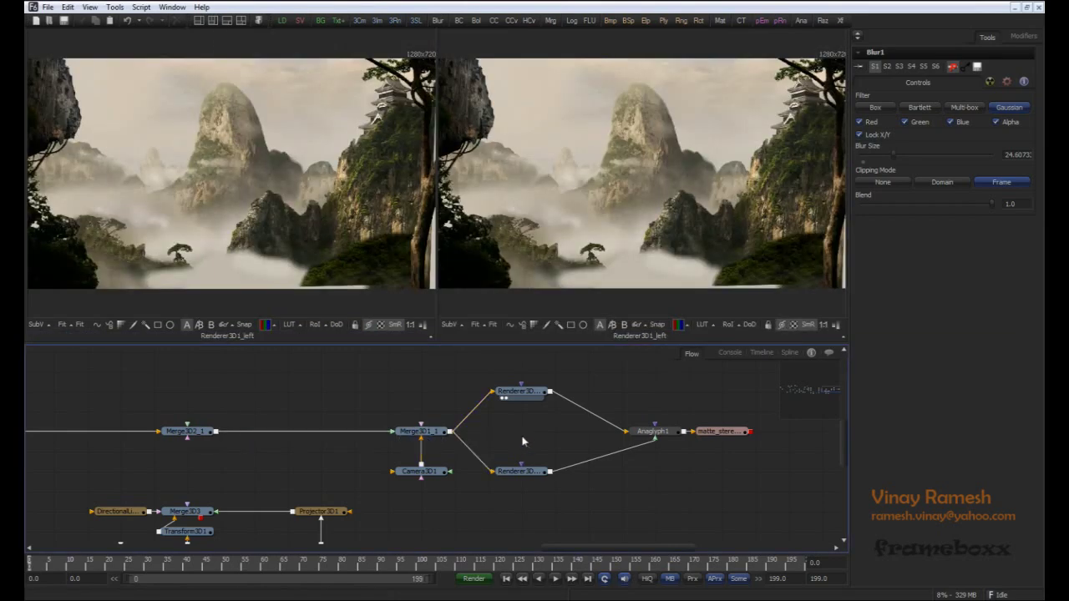
middle_click_drag(286, 397, 453, 391)
middle_click_drag(219, 401, 535, 406)
middle_click_drag(213, 409, 535, 414)
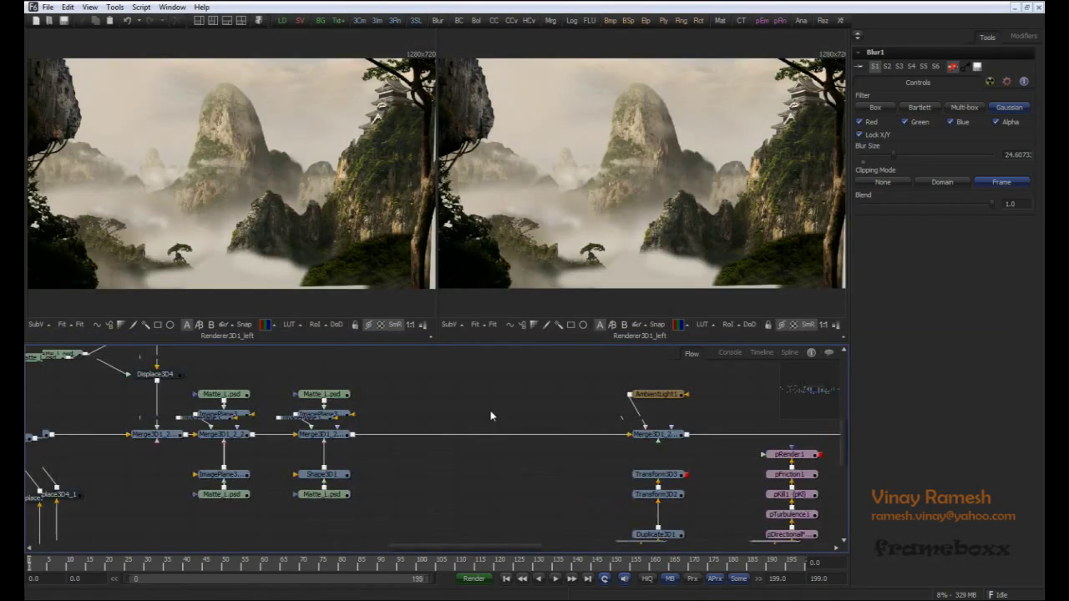
middle_click_drag(242, 422, 537, 406)
middle_click_drag(217, 435, 517, 435)
middle_click_drag(184, 418, 570, 458)
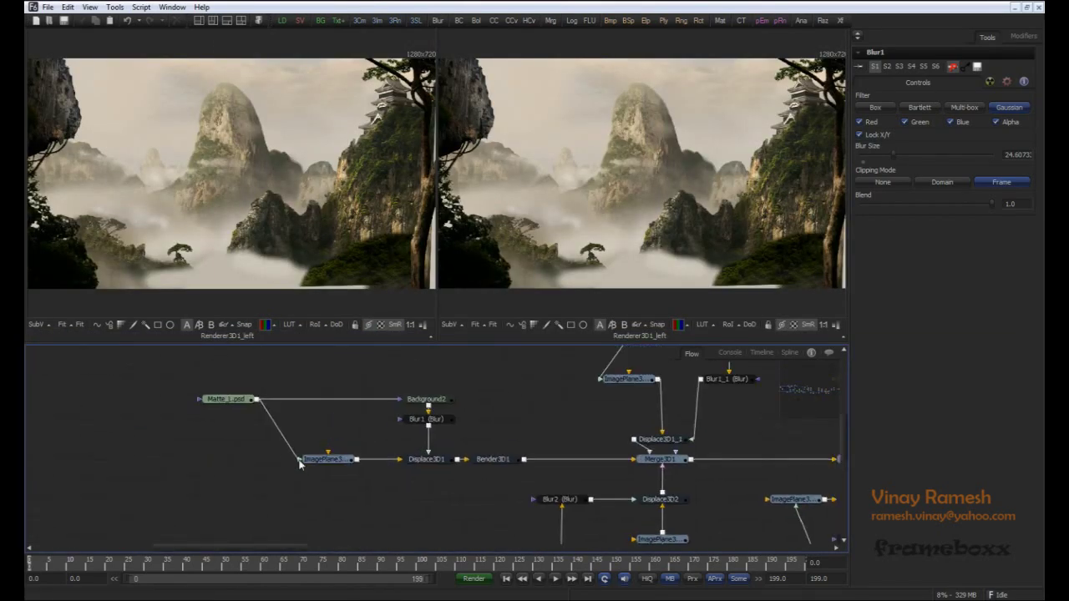
Step: View the first Matte_L.psd loader and its ImagePlane3D1 in the first viewer
left_click_drag(225, 400, 190, 250)
left_click(327, 459)
key("1")
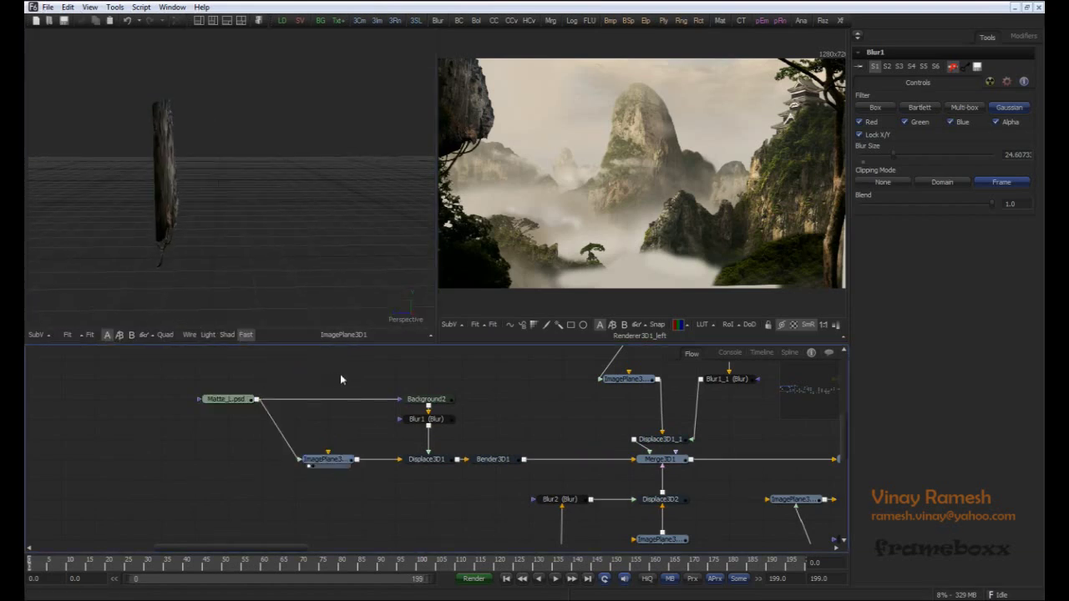
middle_click_drag(340, 374, 248, 381)
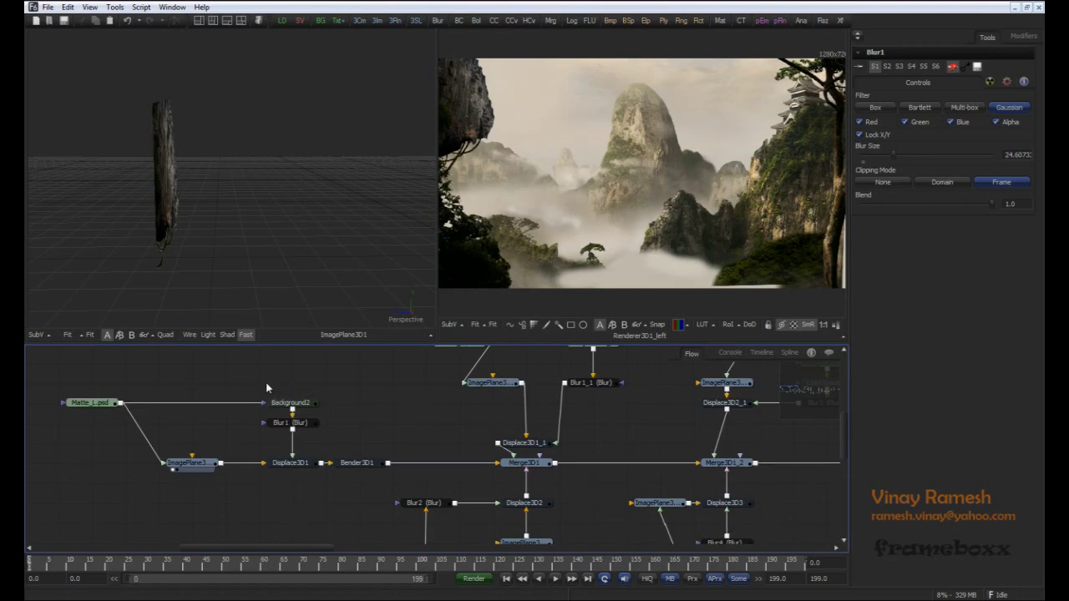
Step: Display Bender3D1 in the first viewer and enable the bypassed Background2, Blur1, Displace3D1 and Bender3D1 tools
left_click(357, 463)
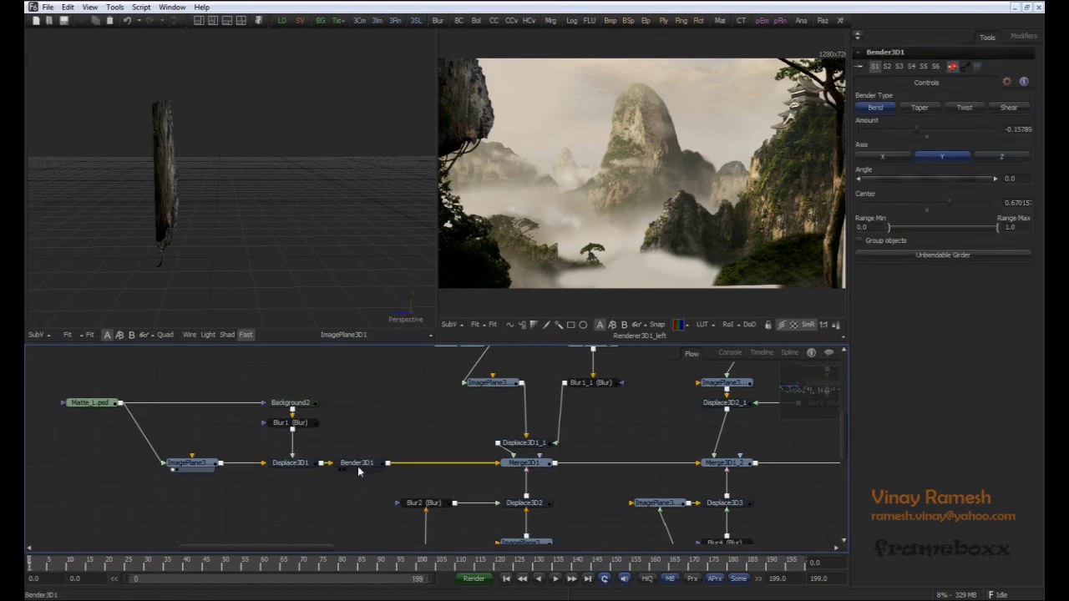
key("1")
left_click_drag(248, 367, 373, 488)
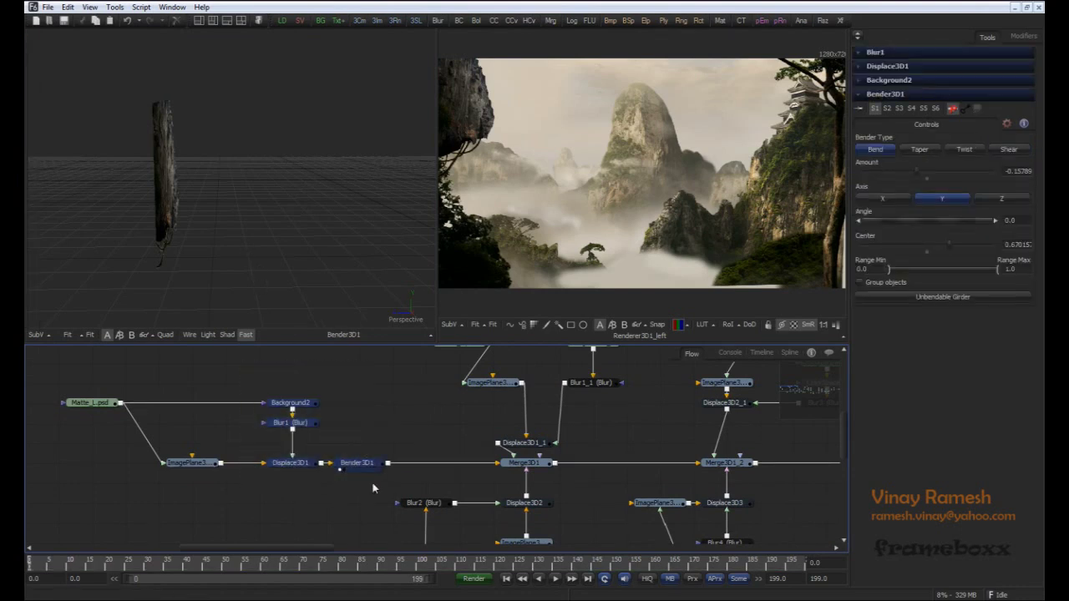
key("ctrl+p")
left_click(374, 431)
middle_click_drag(227, 245, 234, 245, "alt")
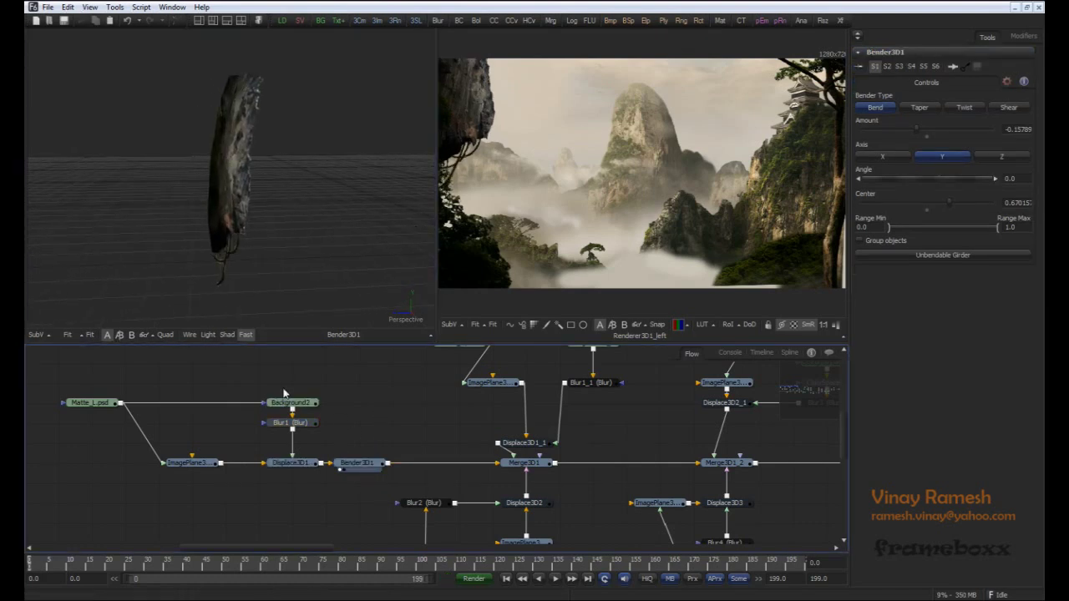
Step: Toggle Background2, Blur1, Displace3D1 and Bender3D1 off and on again to compare the rock's shape
left_click_drag(278, 382, 369, 482)
left_click(369, 482)
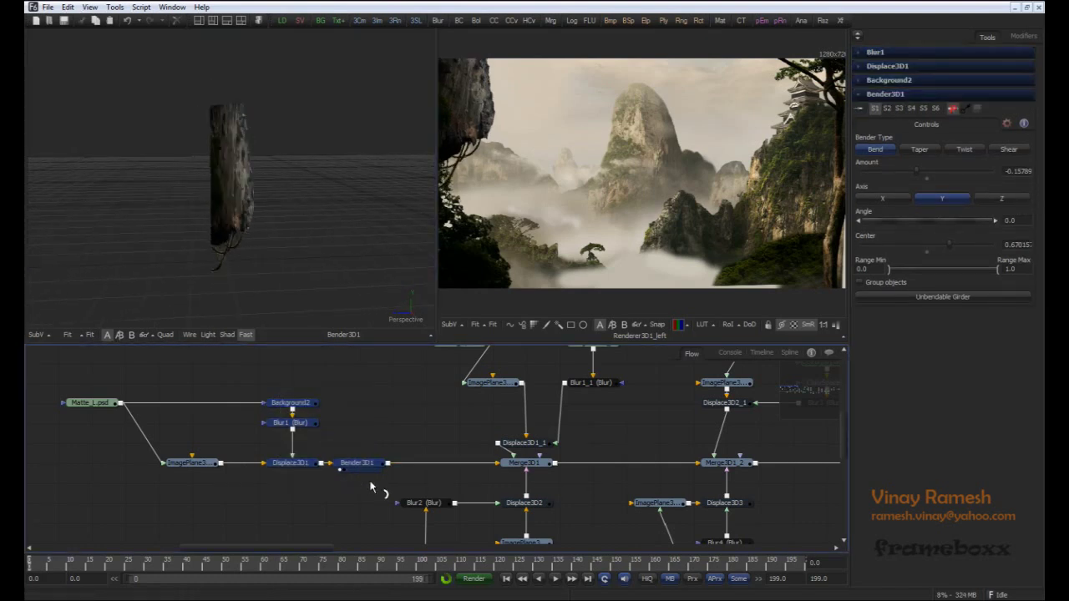
key("ctrl+p")
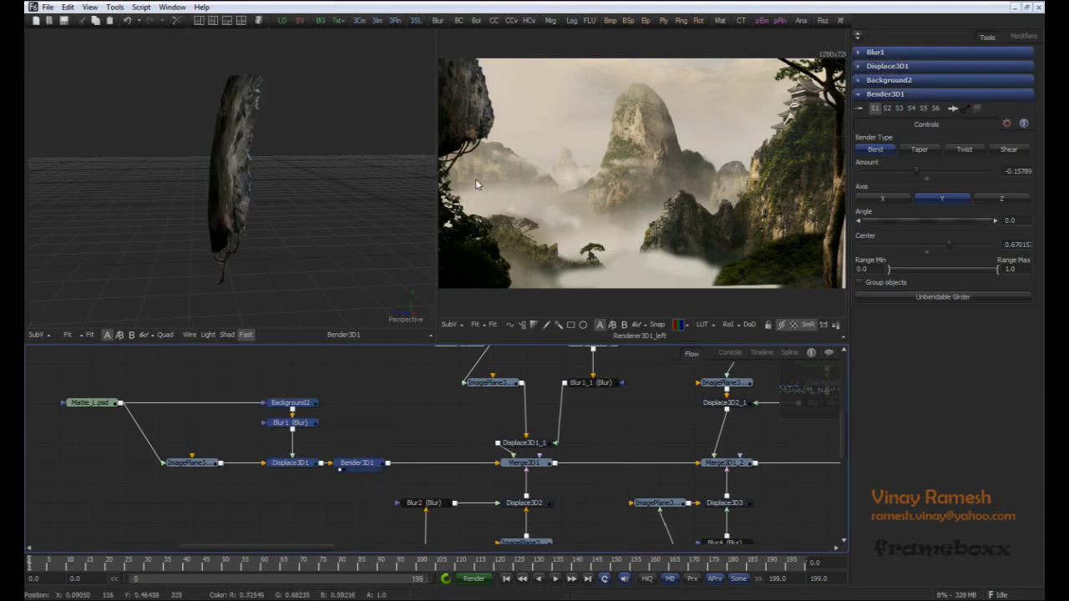
Step: Review the settings of Displace3D1, Blur1 and Background2 in the rock layer's displacement branch
left_click(292, 463)
mouse_move(330, 449)
middle_mouse_down()
mouse_move(355, 440)
mouse_move(326, 468)
middle_mouse_up()
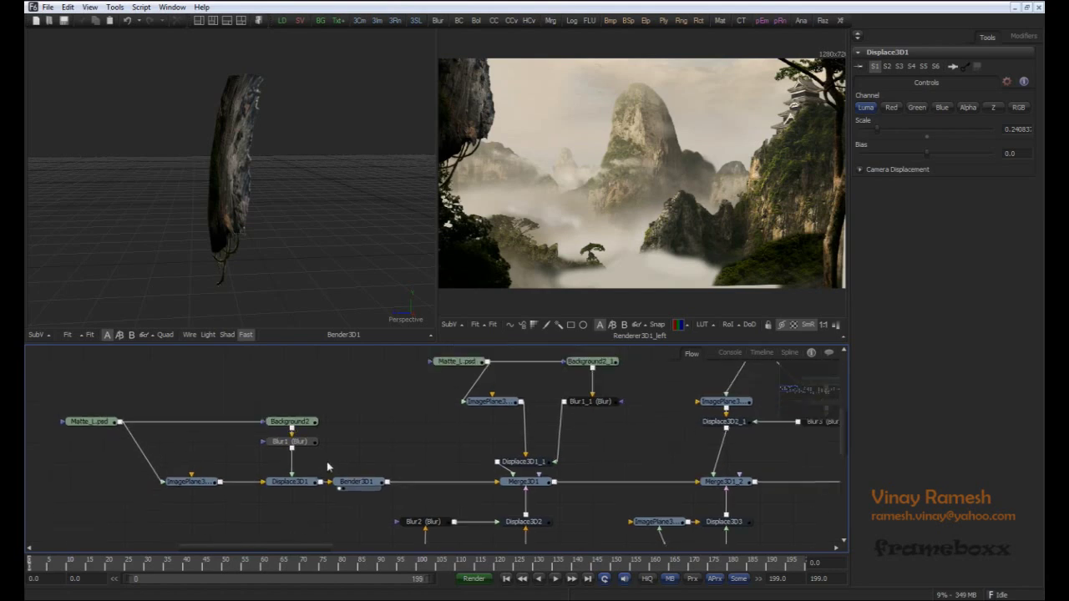
left_click(292, 442)
left_click(94, 421)
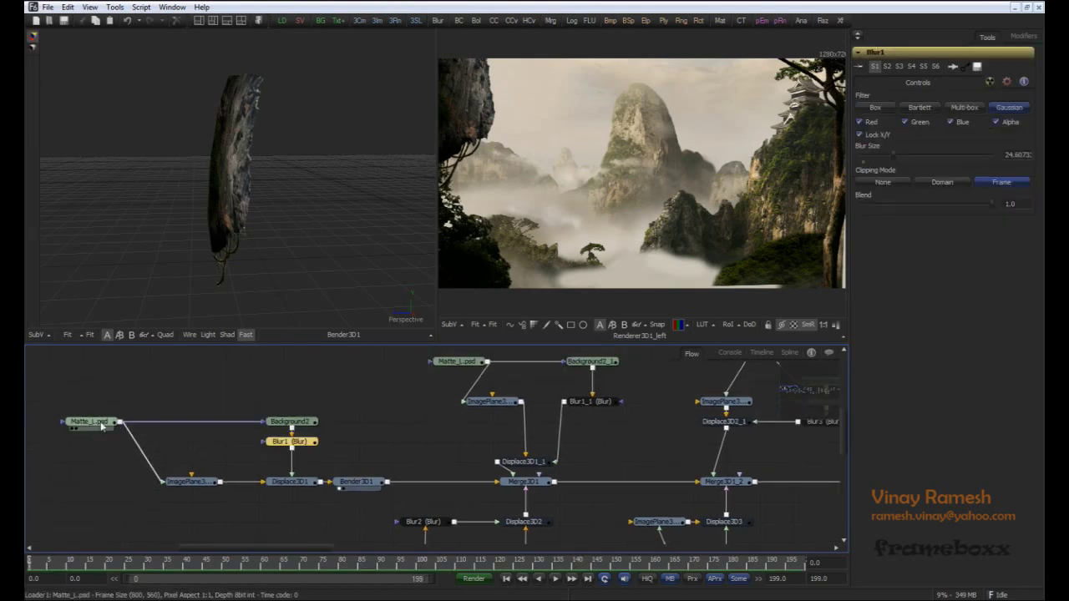
left_click(302, 423)
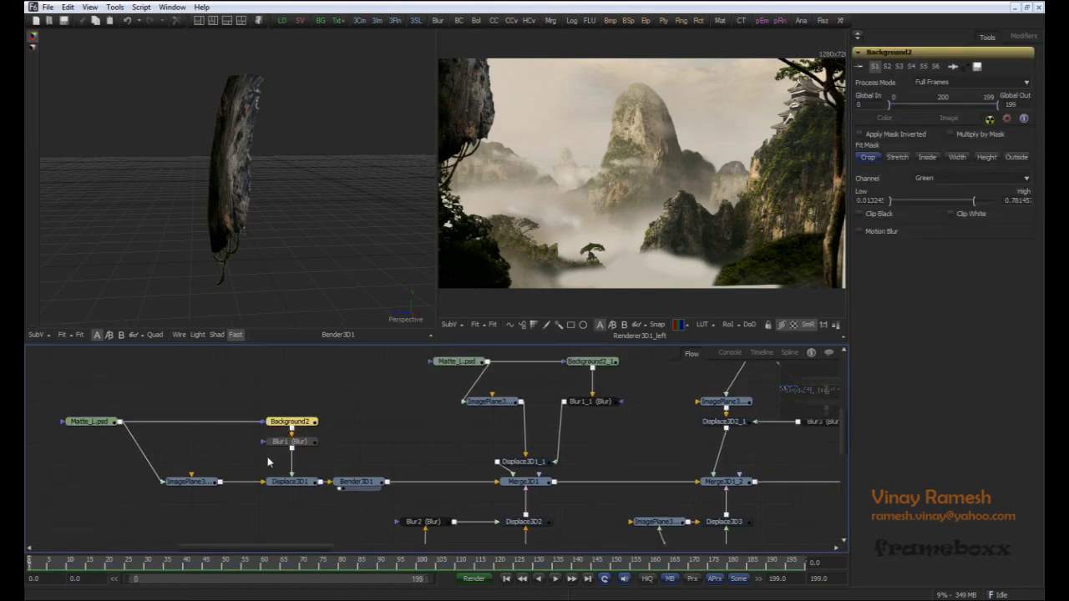
left_click(292, 441)
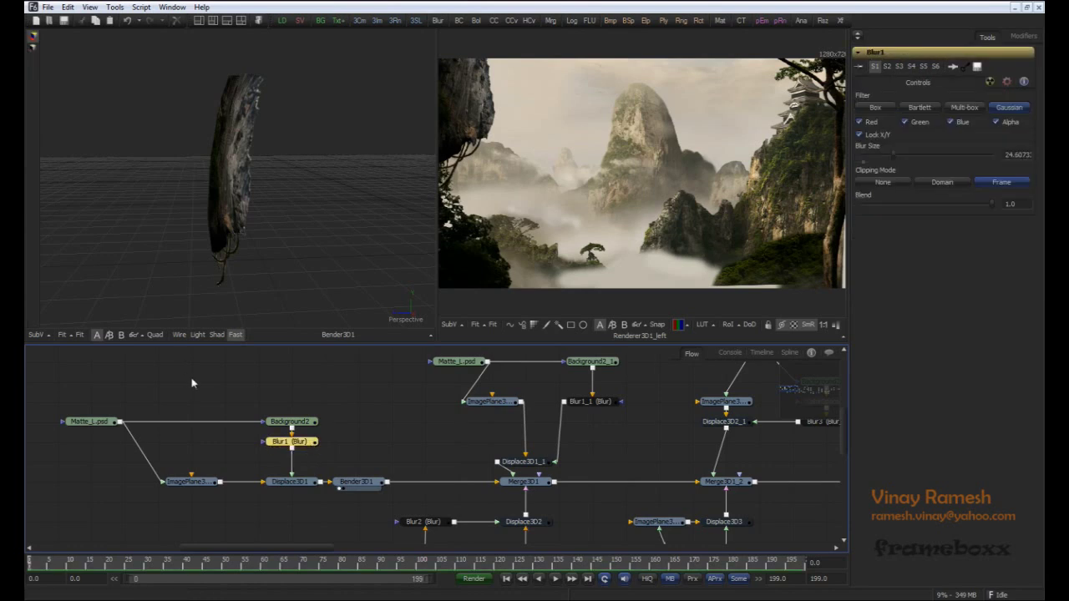
Step: View the Blur1 displacement map in the first viewer, and return to Bender3D1 to inspect the displaced rock
left_click_drag(309, 442, 255, 200)
left_click(368, 470)
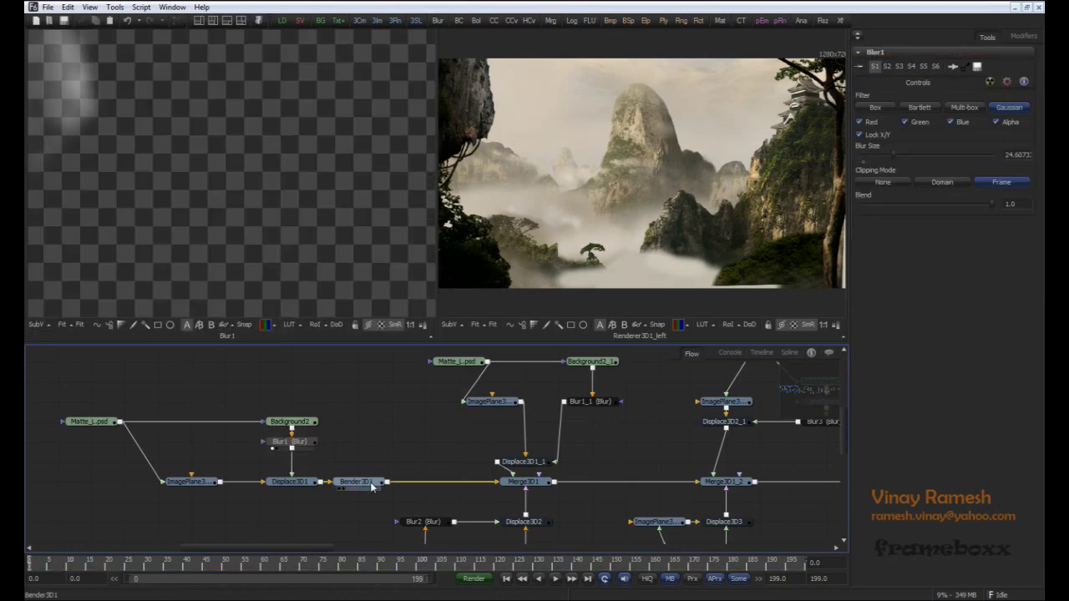
left_click_drag(372, 486, 220, 205)
middle_click_drag(219, 205, 260, 221, "alt")
left_click(403, 441)
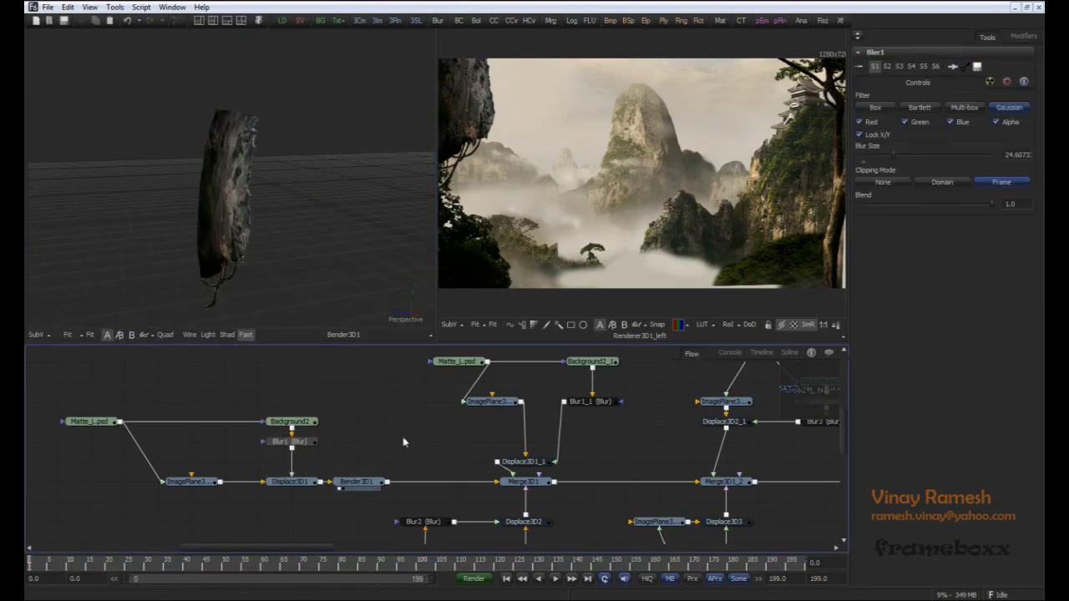
Step: Compare ImagePlane3D1_1 with Displace3D1_1 in the first viewer and review the displacement settings of the second branch
middle_click_drag(403, 442, 310, 407)
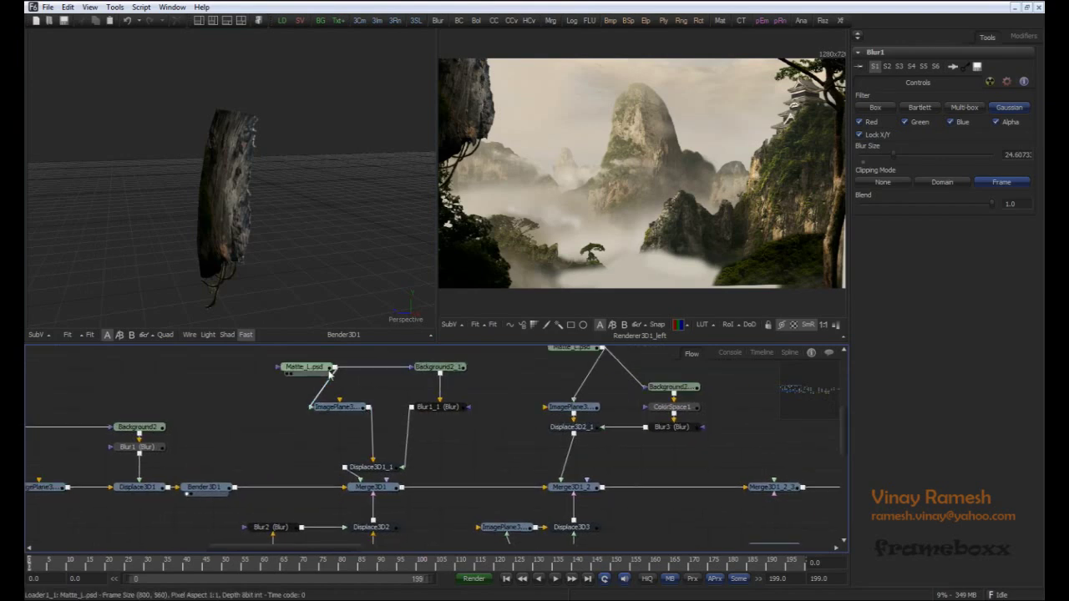
left_click_drag(315, 374, 245, 257)
middle_click_drag(245, 257, 280, 252, "alt")
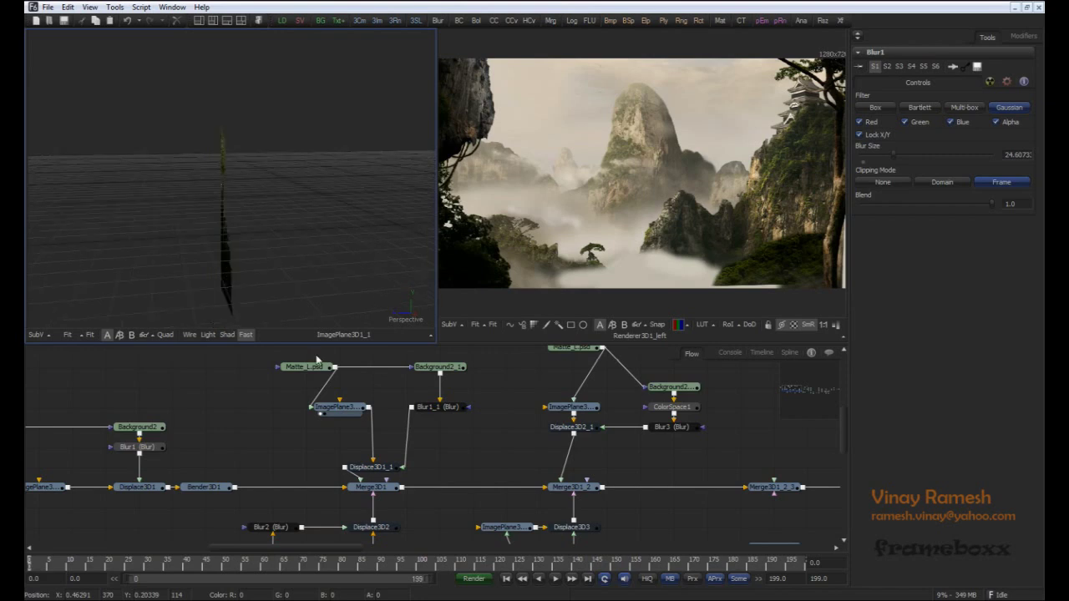
left_click_drag(354, 466, 281, 256)
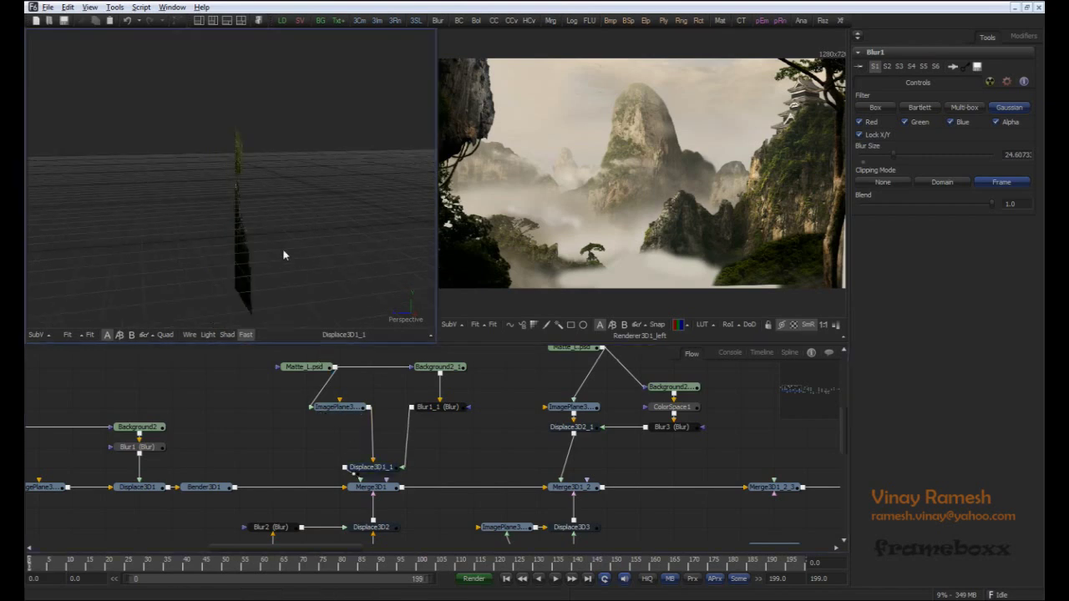
left_click(381, 474)
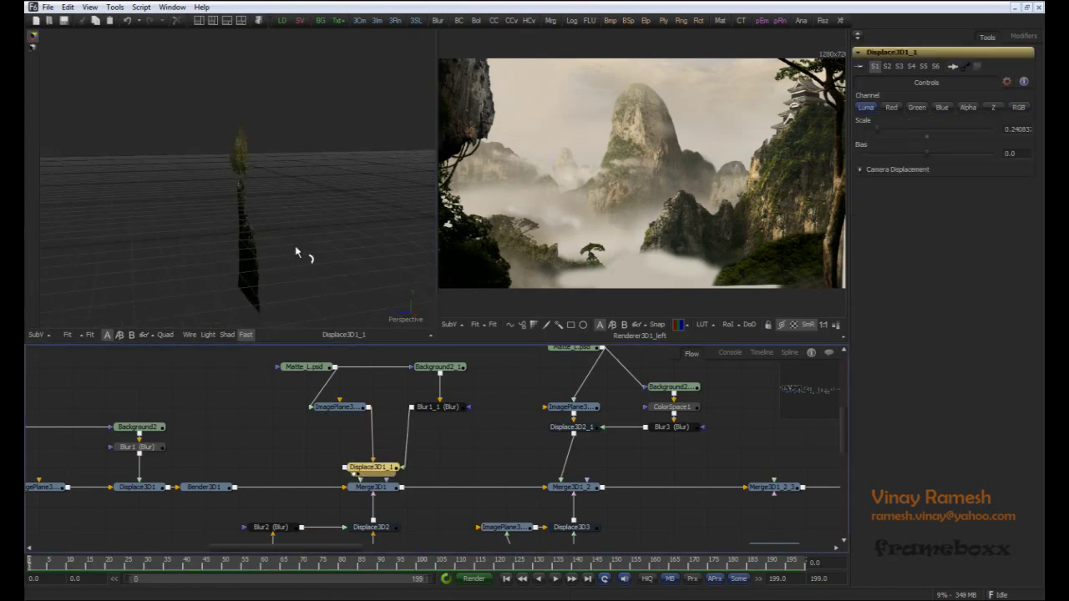
middle_click_drag(300, 250, 276, 213, "alt")
left_click(363, 457)
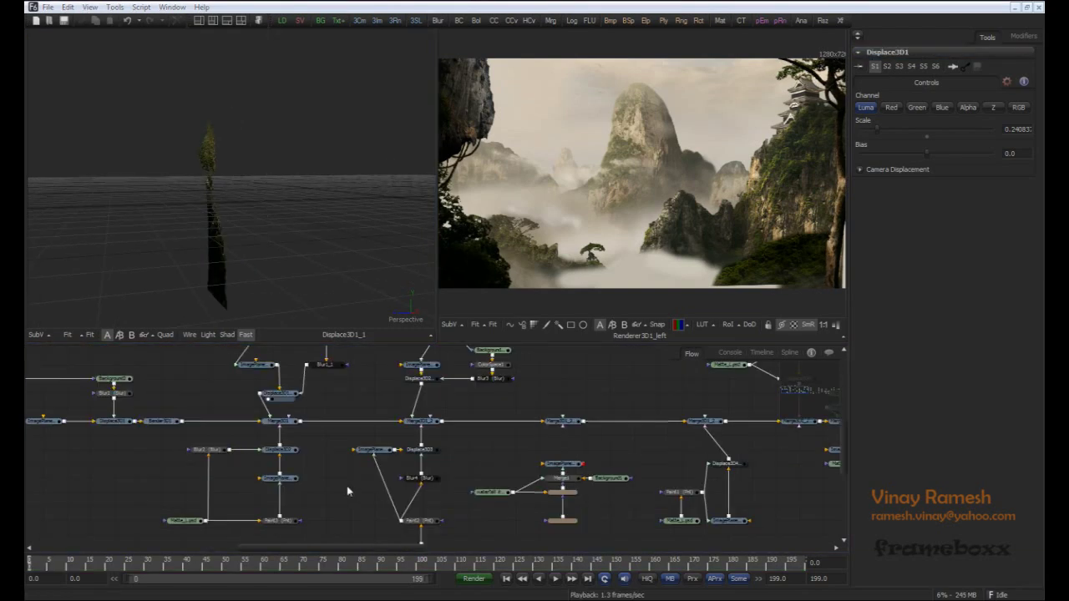
Step: View the tree layer's Matte_L.psd loader and its ImagePlane3D1_1_1 in the first viewer
left_click_drag(184, 522, 241, 244)
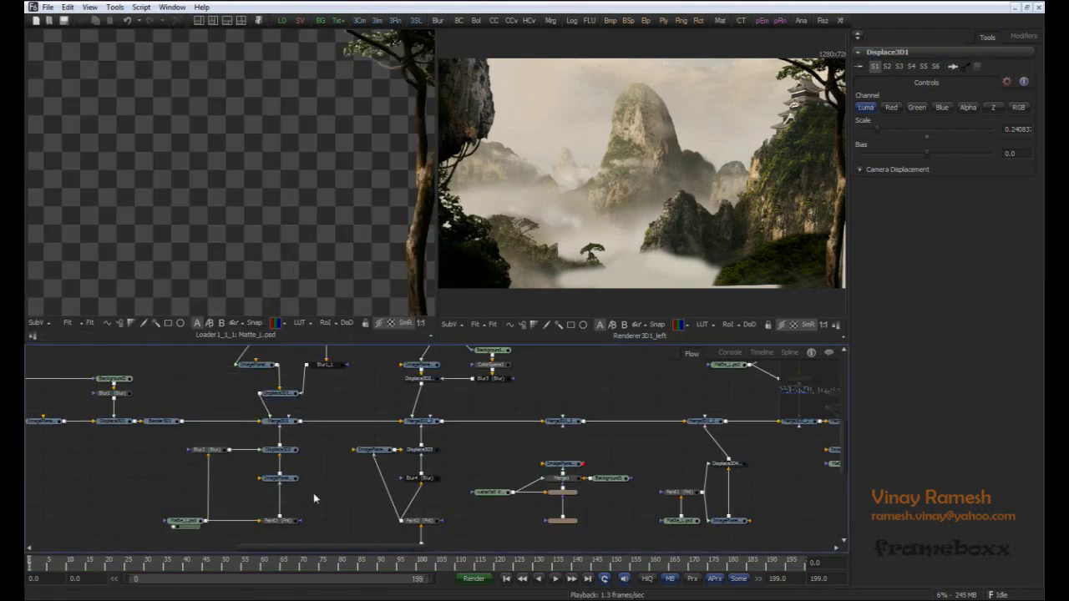
left_click_drag(278, 477, 283, 271)
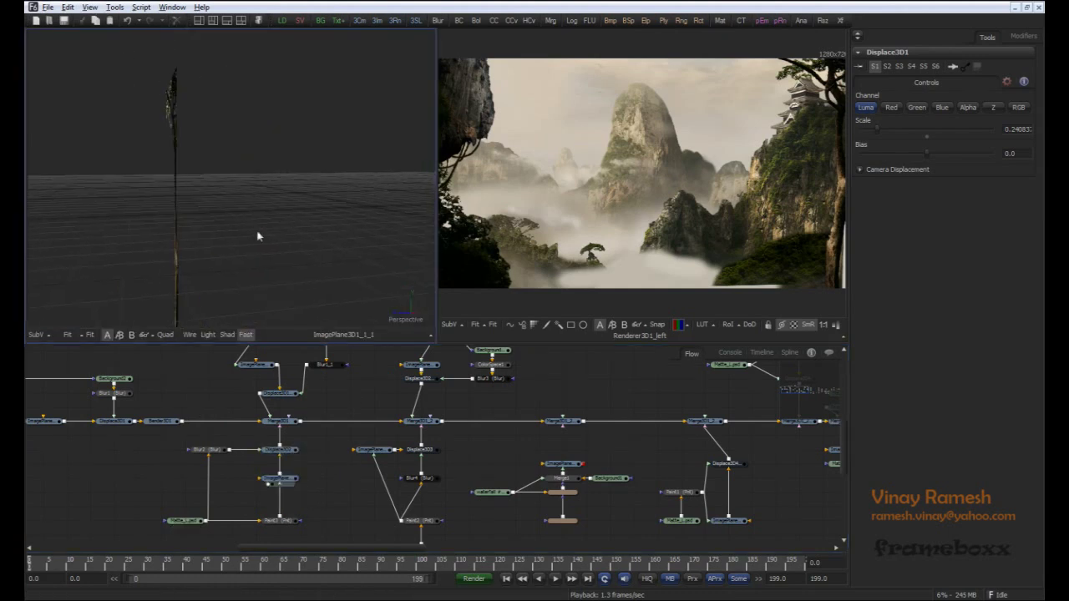
Step: View Displace3D2 in the first viewer and review the settings of the tree layer's ImagePlane3D1_1_1 and its displacement
left_click_drag(293, 459, 266, 225)
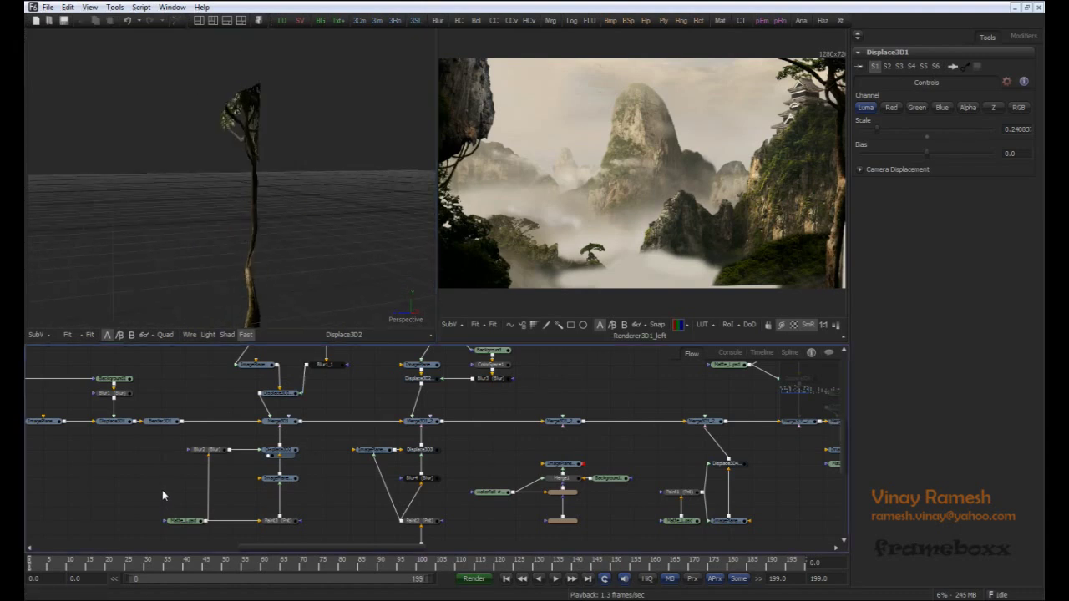
left_click(182, 519)
left_click(279, 473)
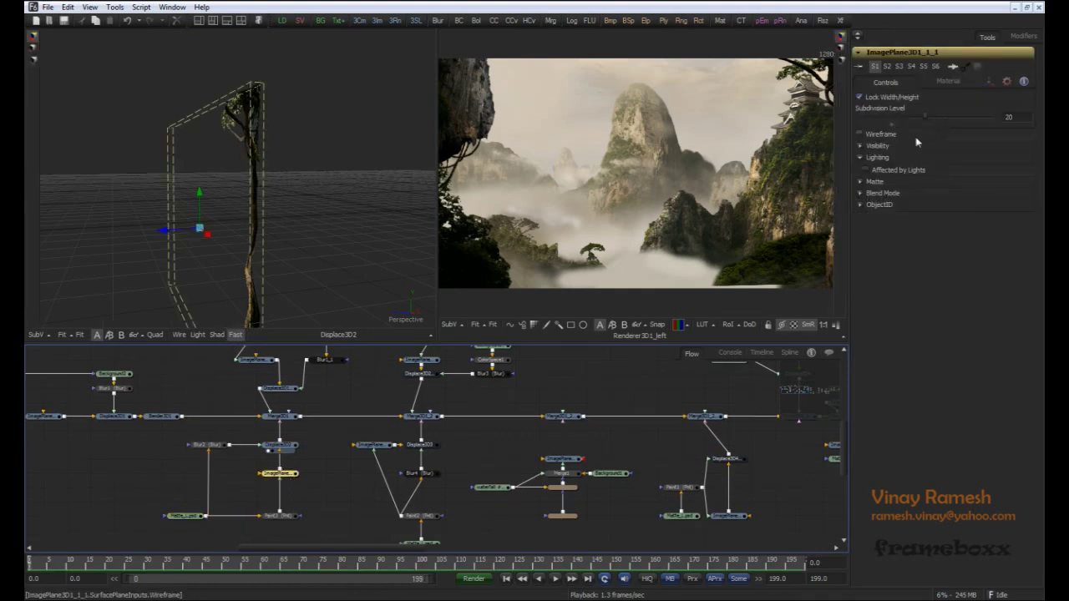
middle_click_drag(327, 146, 341, 139, "alt")
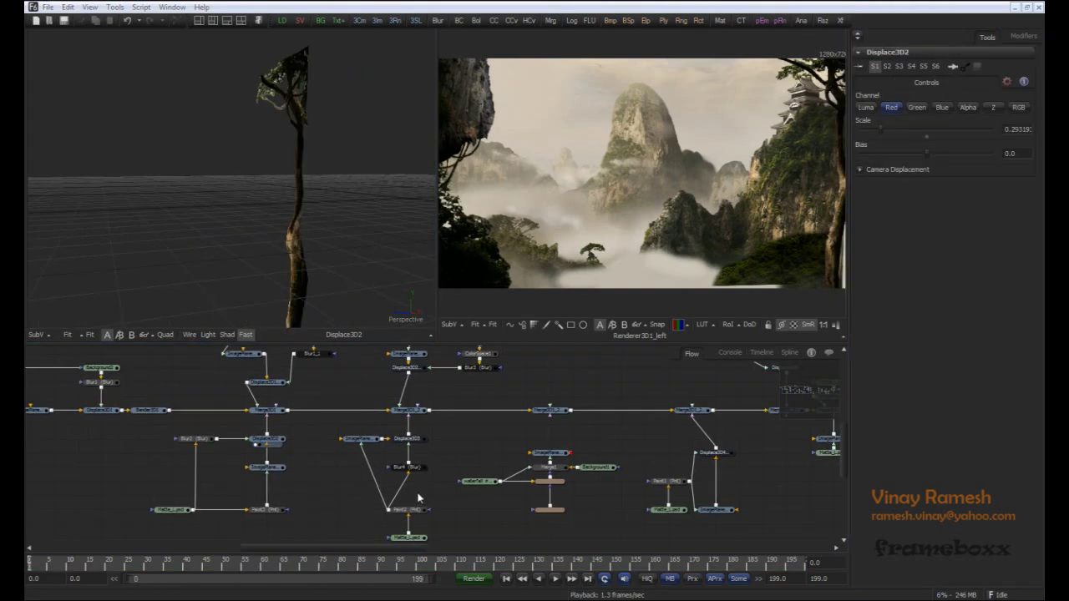
Step: Compare the cloud layer's ImagePlane3D1_1_1_1, Paint2 and Matte_L.psd loader in the first viewer
middle_click_drag(419, 498, 383, 479)
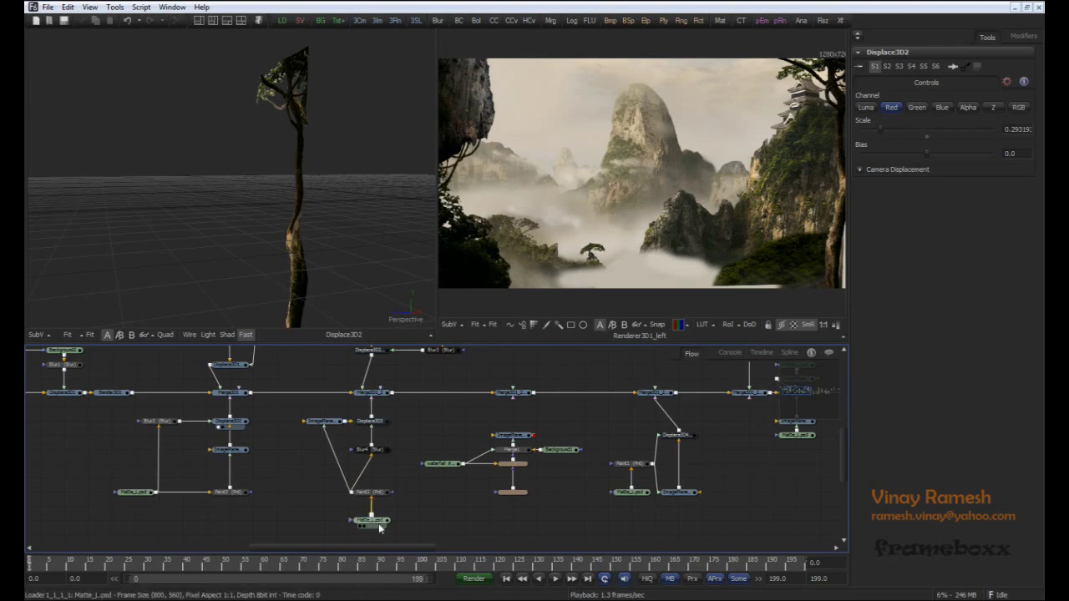
left_click_drag(324, 421, 286, 288)
mouse_move(286, 288)
middle_mouse_down("alt")
mouse_move(276, 244)
mouse_move(244, 239)
mouse_move(289, 276)
middle_mouse_up("alt")
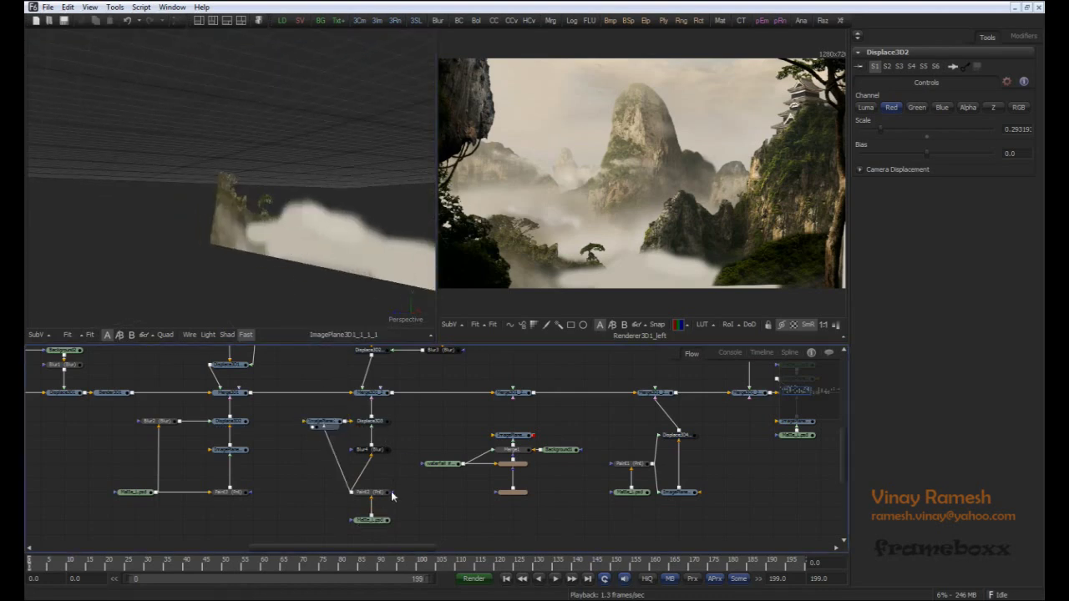
left_click_drag(370, 492, 288, 215)
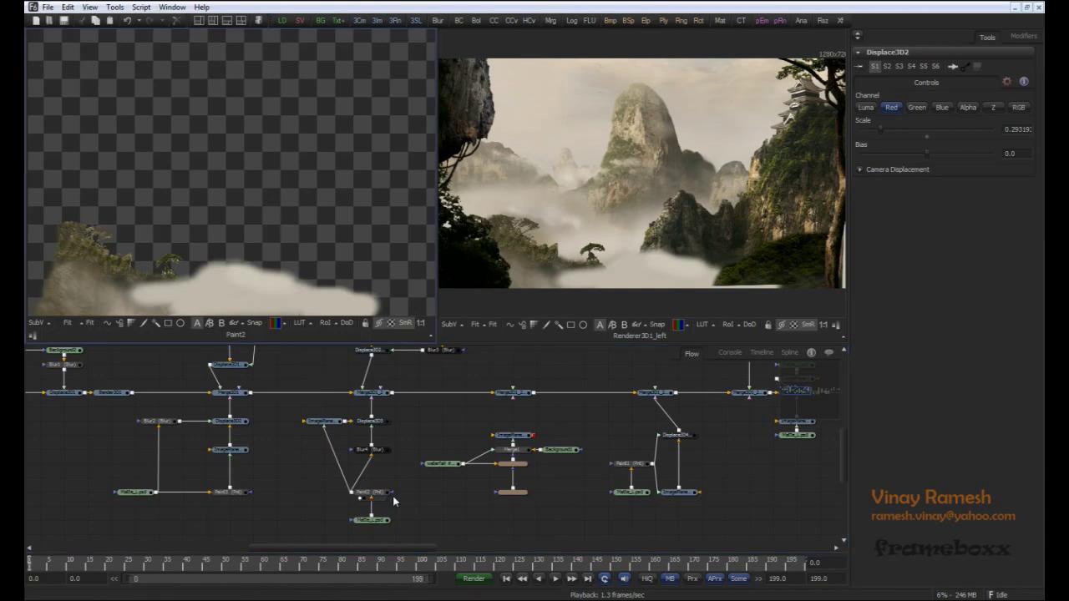
left_click_drag(371, 520, 266, 295)
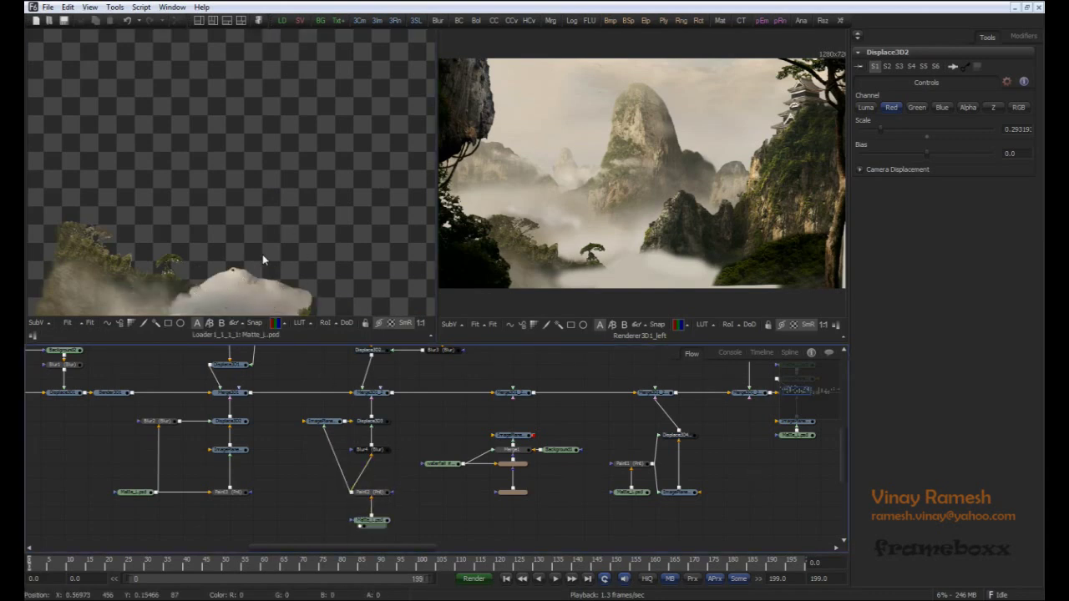
left_click_drag(369, 492, 242, 269)
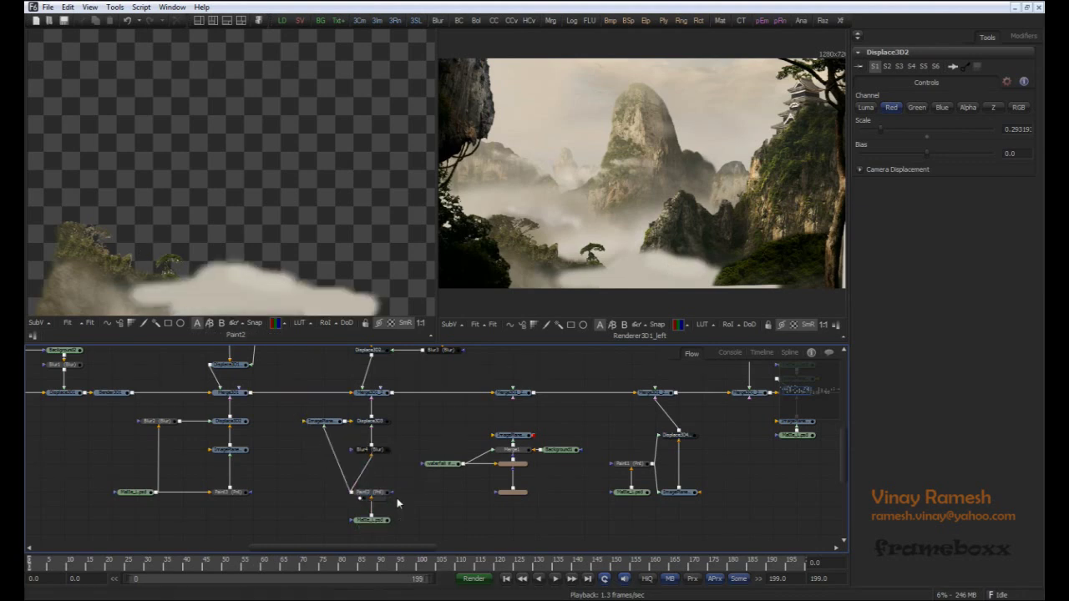
Step: View Displace3D3 in the first viewer and enable it to displace the cloud layer
key("1")
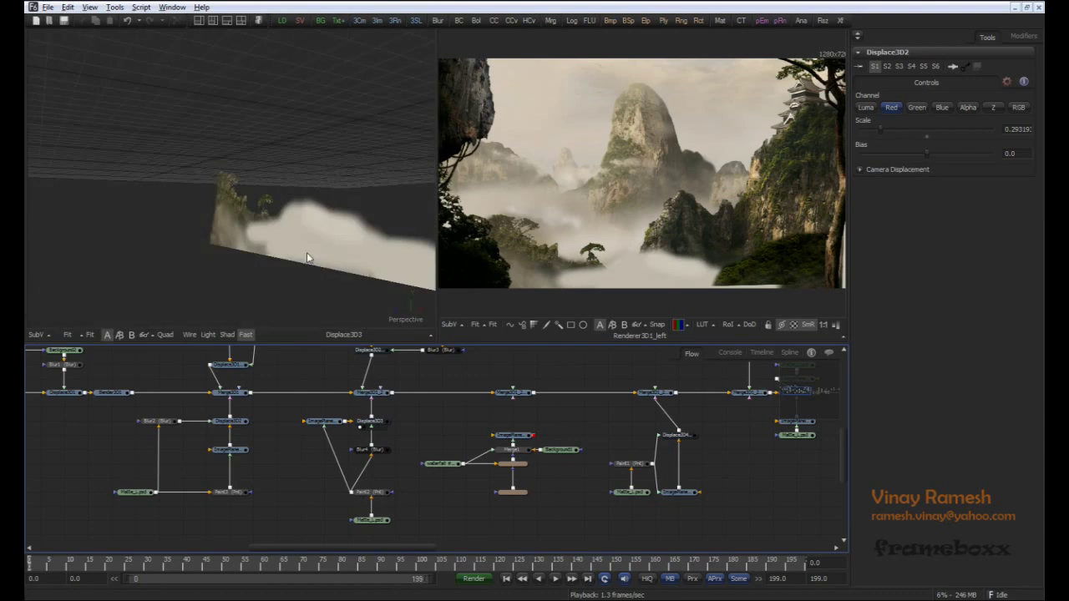
middle_click_drag(306, 252, 252, 247, "alt")
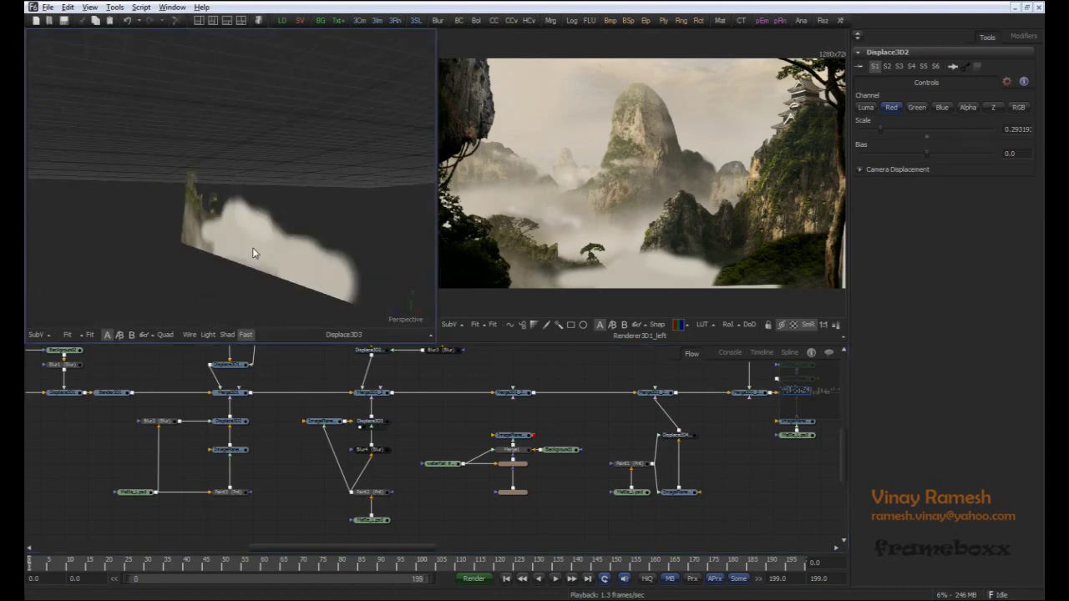
left_click(374, 422)
key("ctrl+p")
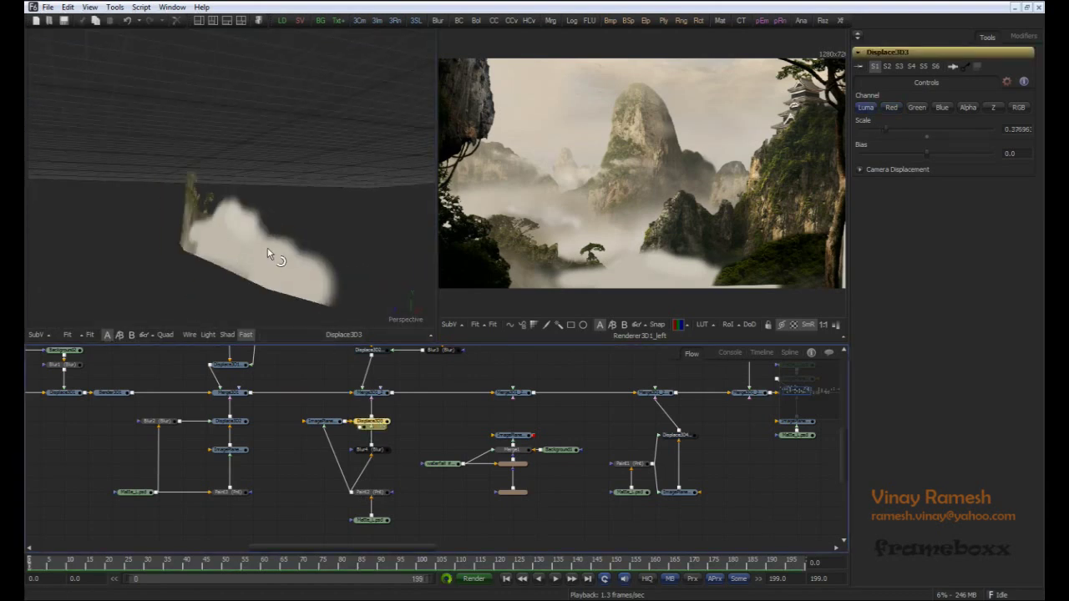
left_click(395, 428)
middle_click_drag(273, 272, 220, 261, "alt")
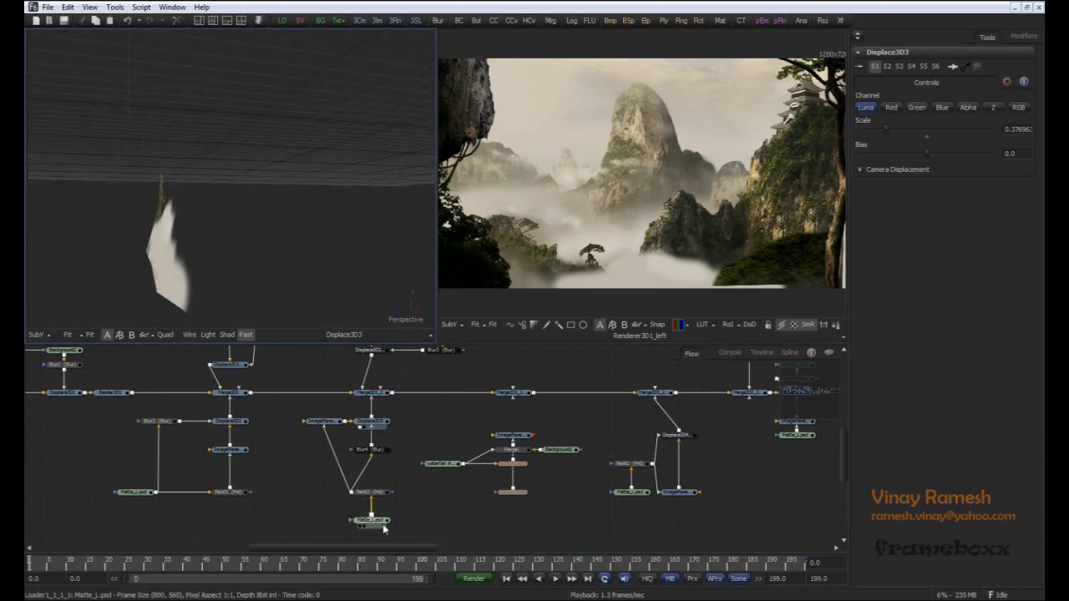
Step: Review the settings of ImagePlane3D1_1_1_1, and switch Displace3D3 off and on to compare the cloud layer
left_click(370, 492)
left_click(380, 419)
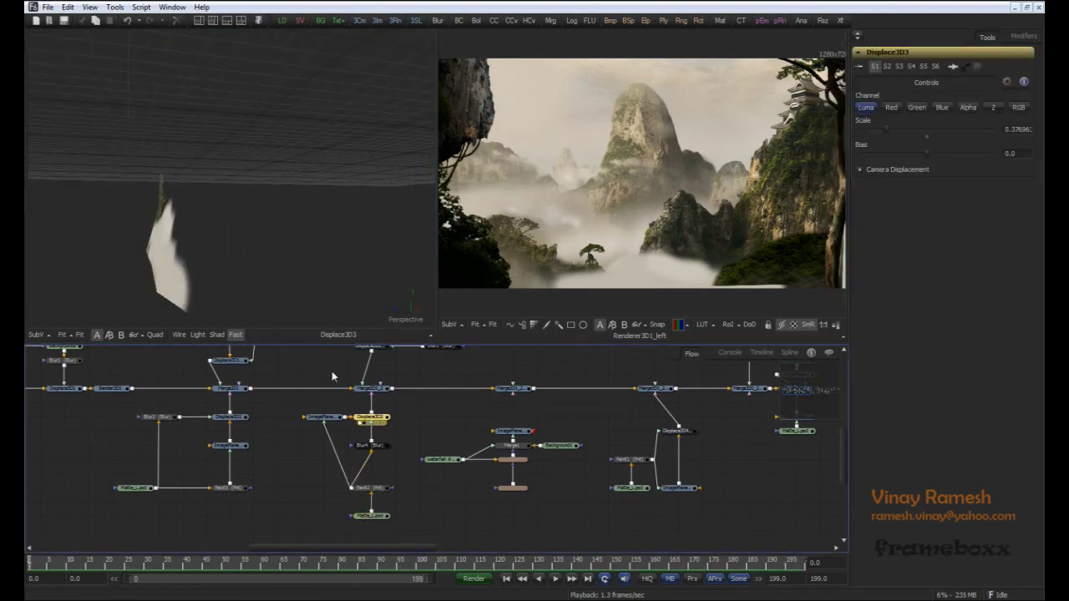
left_click(329, 419)
middle_click_drag(241, 282, 249, 308)
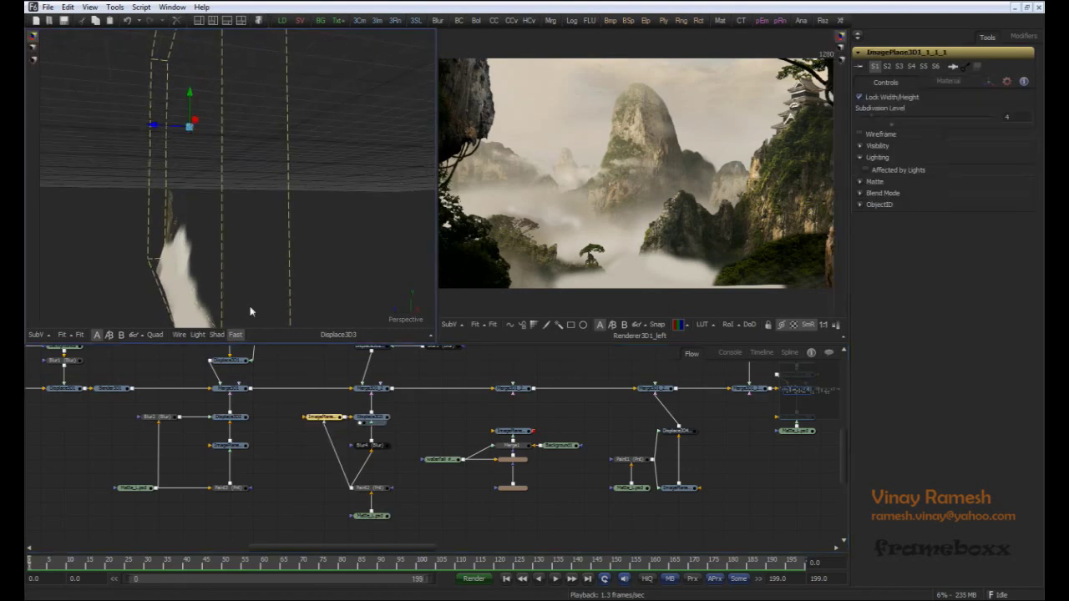
left_click(380, 425)
key("ctrl+p")
key("ctrl+p")
left_click(396, 426)
Step: View the grassy hill's Matte_L.psd loader and its ImagePlane3D1_1_2 in the first viewer
middle_click_drag(396, 425, 299, 443)
middle_click_drag(297, 381, 315, 464)
middle_click_drag(254, 439, 288, 440)
middle_click_drag(226, 467, 198, 467)
left_click_drag(294, 391, 278, 249)
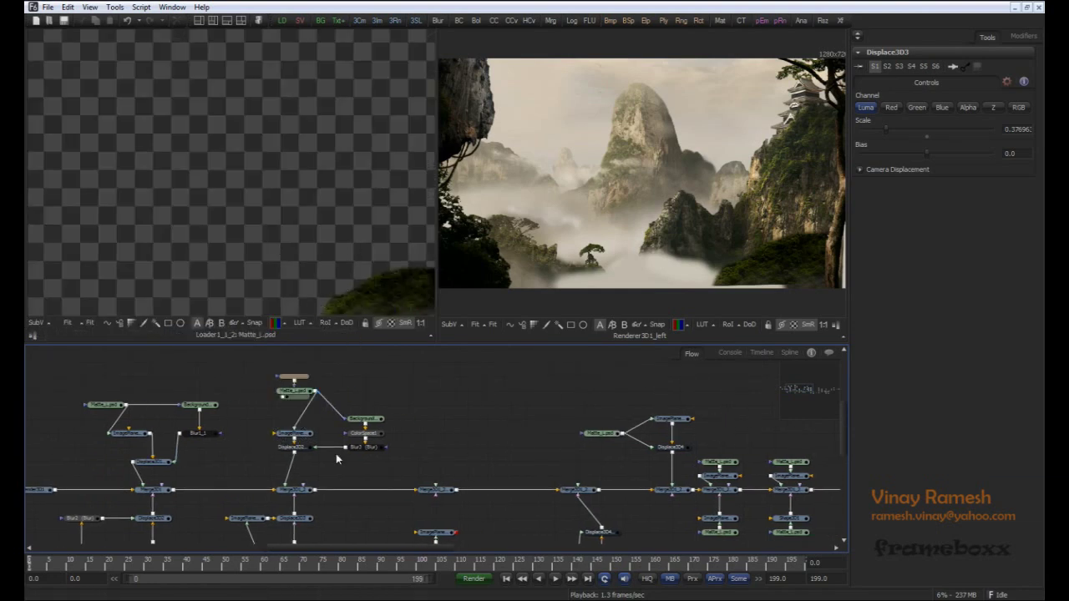
left_click_drag(294, 433, 312, 253)
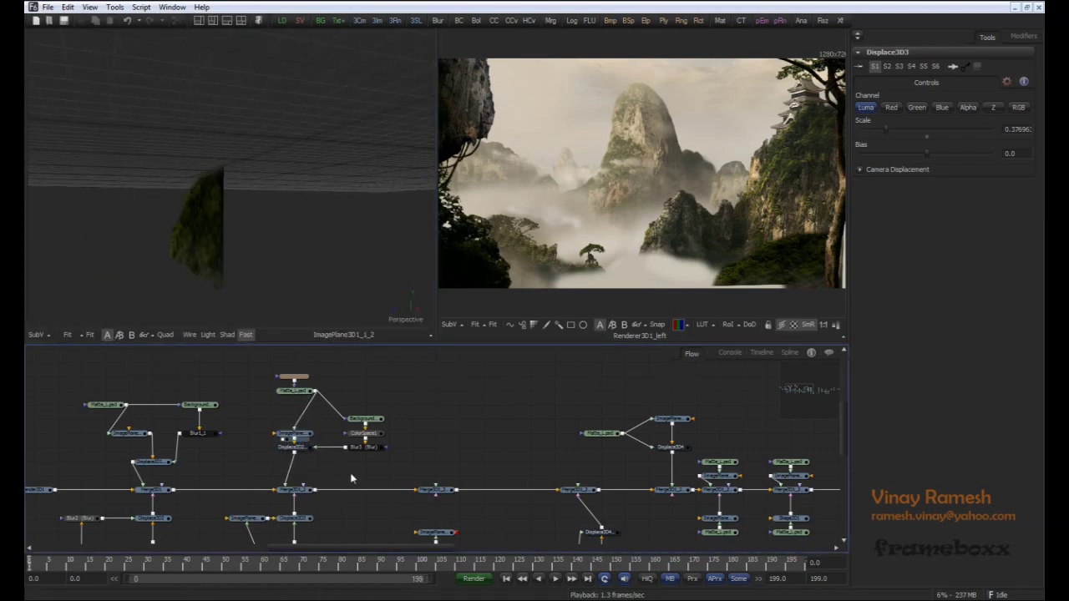
Step: View Displace3D2_1 in the first viewer and enable it to displace the grassy hill
left_click(307, 451)
key("1")
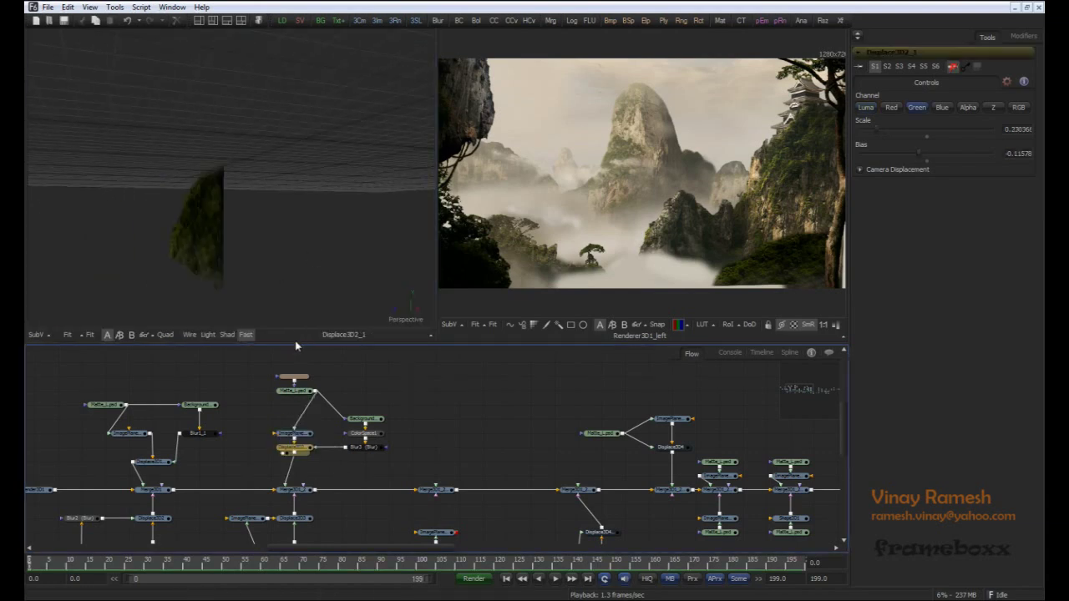
key("ctrl+p")
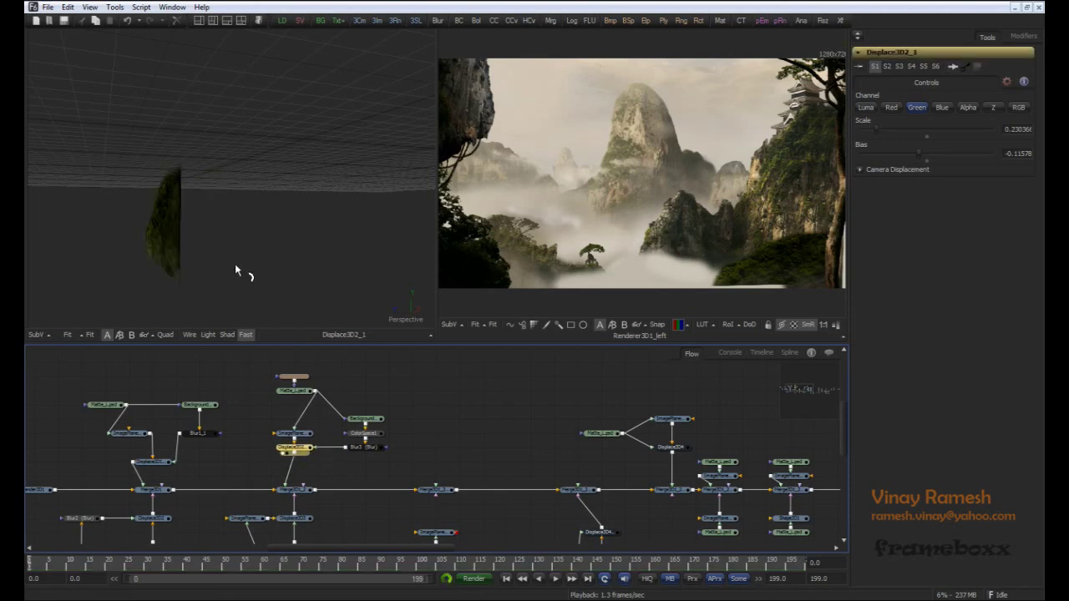
middle_click_drag(235, 263, 272, 268, "alt")
Step: Inspect the merged layers of Merge3D1_2_1 in the first viewer and enable Displace3D4_1 on the pagoda cliff
middle_click_drag(488, 449, 287, 430)
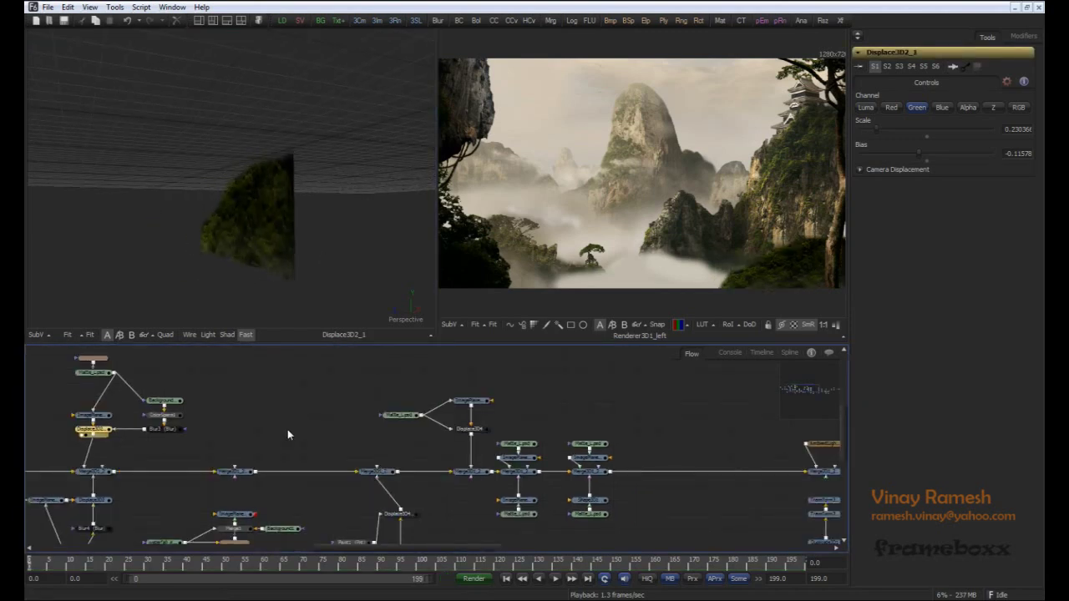
left_click(367, 452)
middle_click_drag(371, 453, 321, 422)
left_click(320, 435)
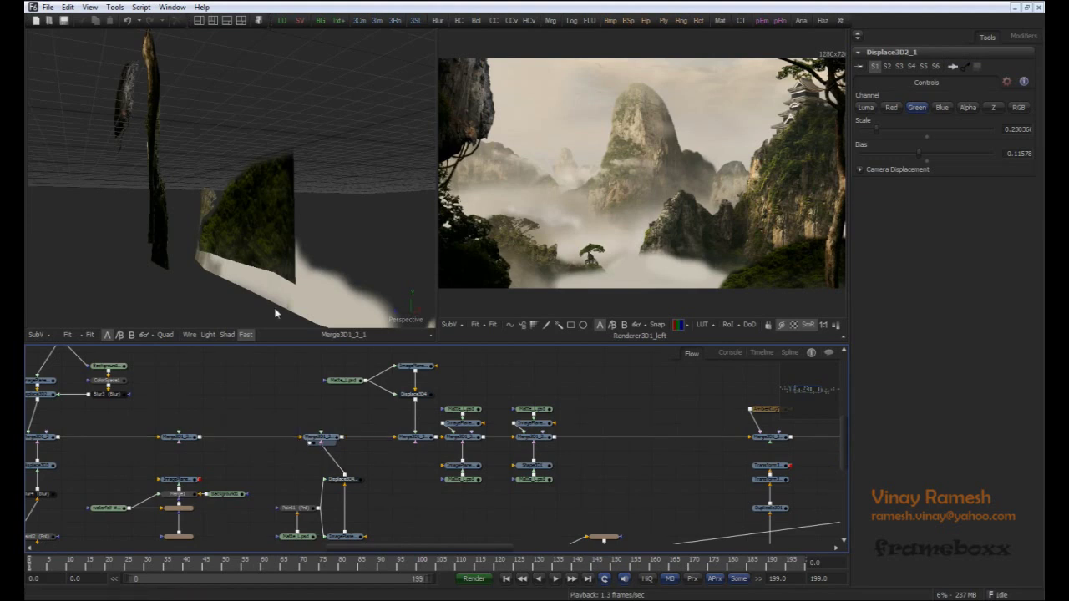
middle_click_drag(276, 313, 195, 238, "alt")
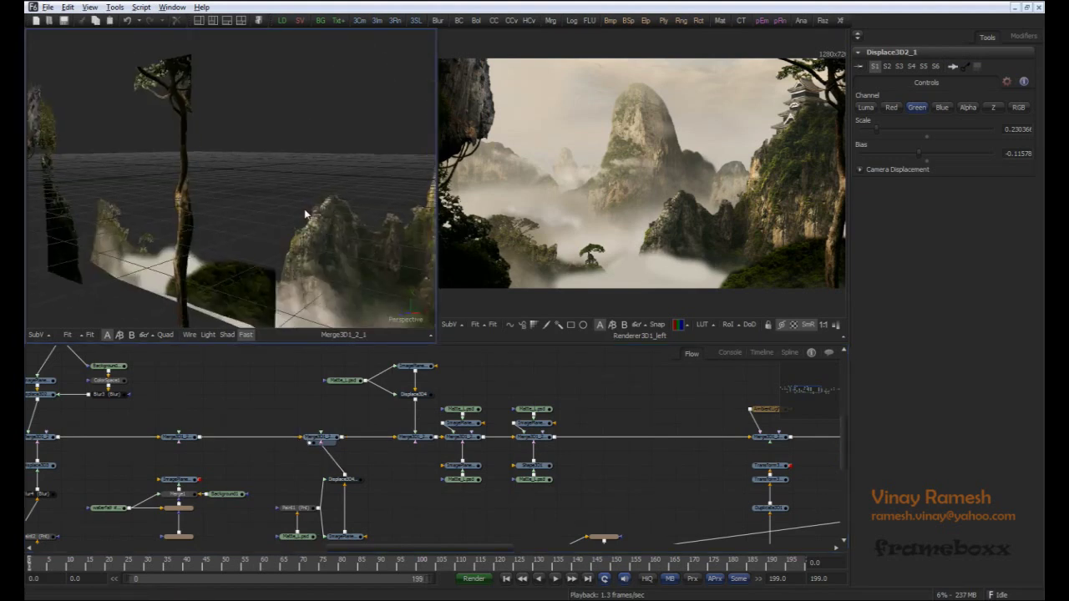
middle_click_drag(305, 215, 280, 241, "alt")
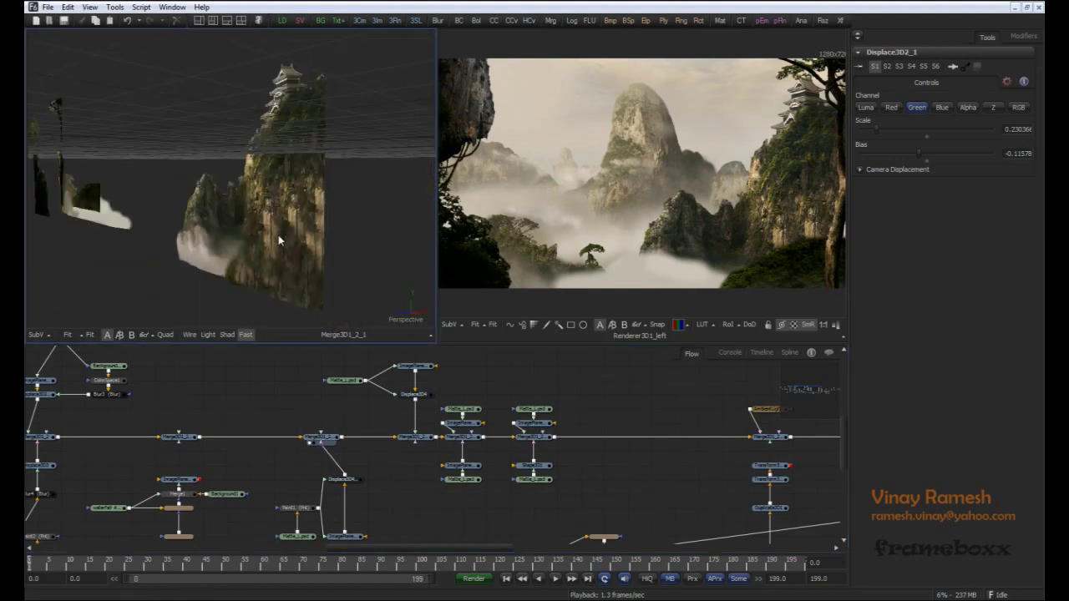
left_click(350, 482)
key("ctrl+p")
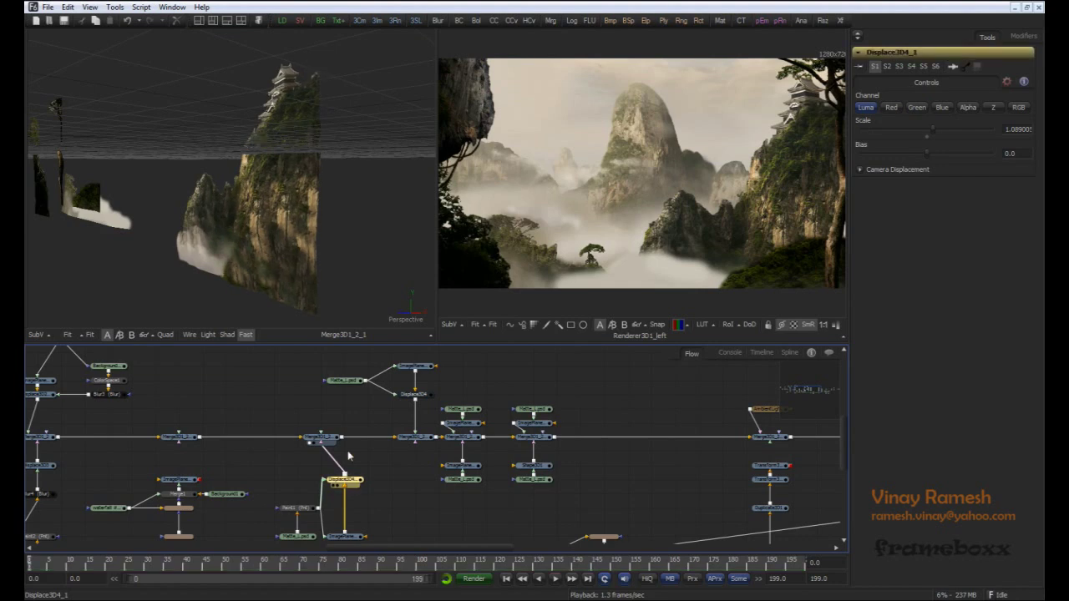
Step: View Merge3D1_2_1_1 in the first viewer and enable Displace3D4 on the tall mountain layer
left_click_drag(445, 548, 288, 549)
middle_click_drag(658, 471, 147, 485)
middle_click_drag(401, 457, 264, 418)
left_click(455, 469)
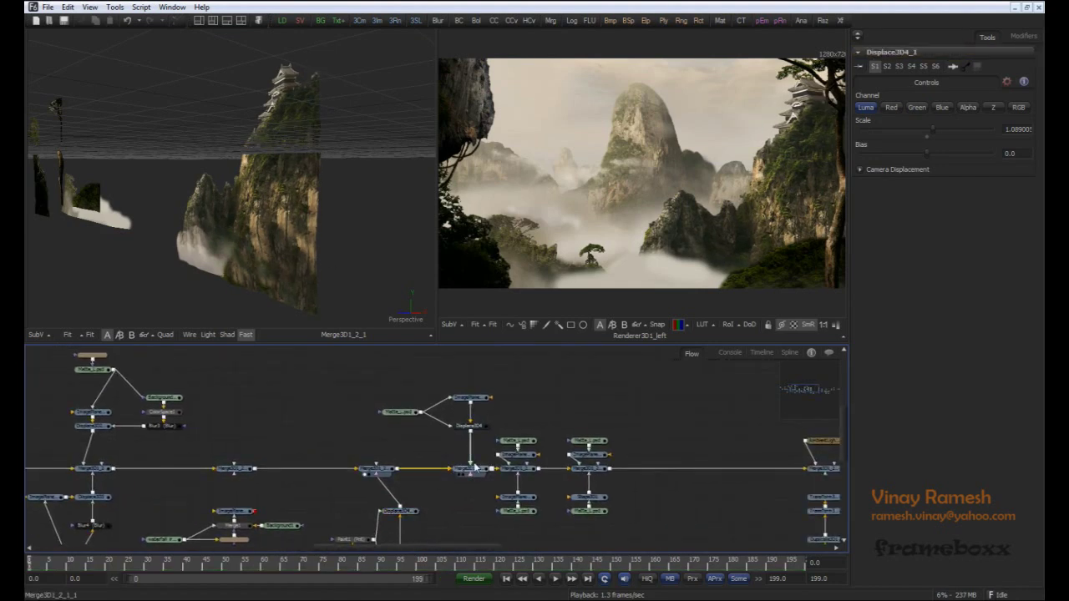
left_click_drag(477, 470, 326, 236)
middle_click_drag(327, 236, 228, 259, "alt")
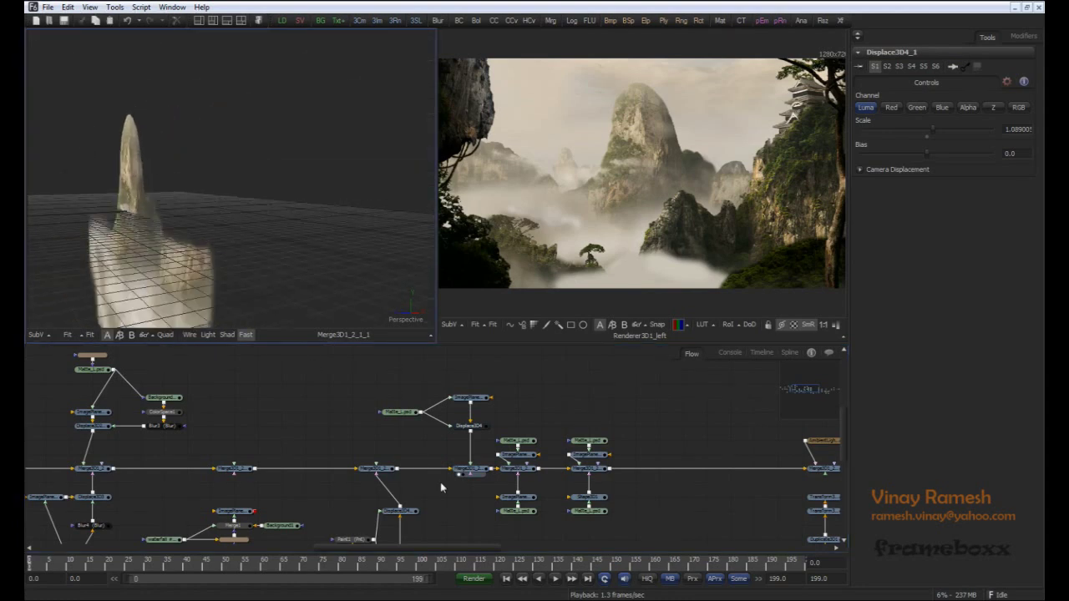
left_click(480, 429)
key("ctrl+p")
left_click(386, 443)
Step: View Merge3D1_2_2 in the first viewer to inspect the distant mountain layers
middle_click_drag(553, 416, 367, 409)
left_click_drag(340, 464, 292, 218)
middle_click_drag(216, 230, 240, 224, "alt")
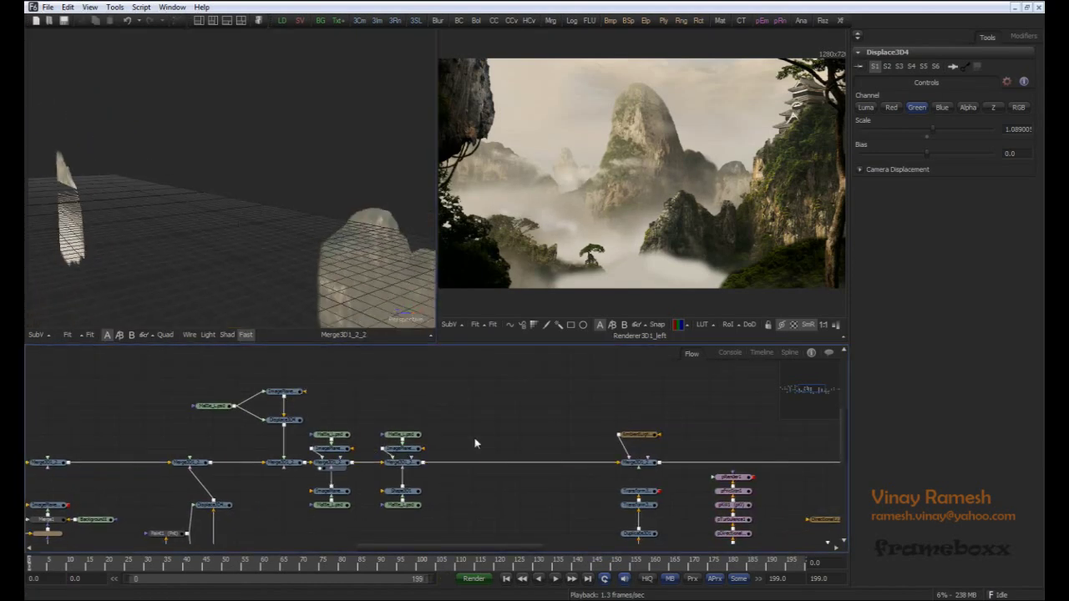
middle_click_drag(476, 443, 436, 445)
middle_click_drag(193, 256, 219, 254, "alt")
Step: View Merge3D1_2_2_1 in the first viewer and inspect the whole scene against the curved sky backdrop
left_click_drag(365, 465, 277, 220)
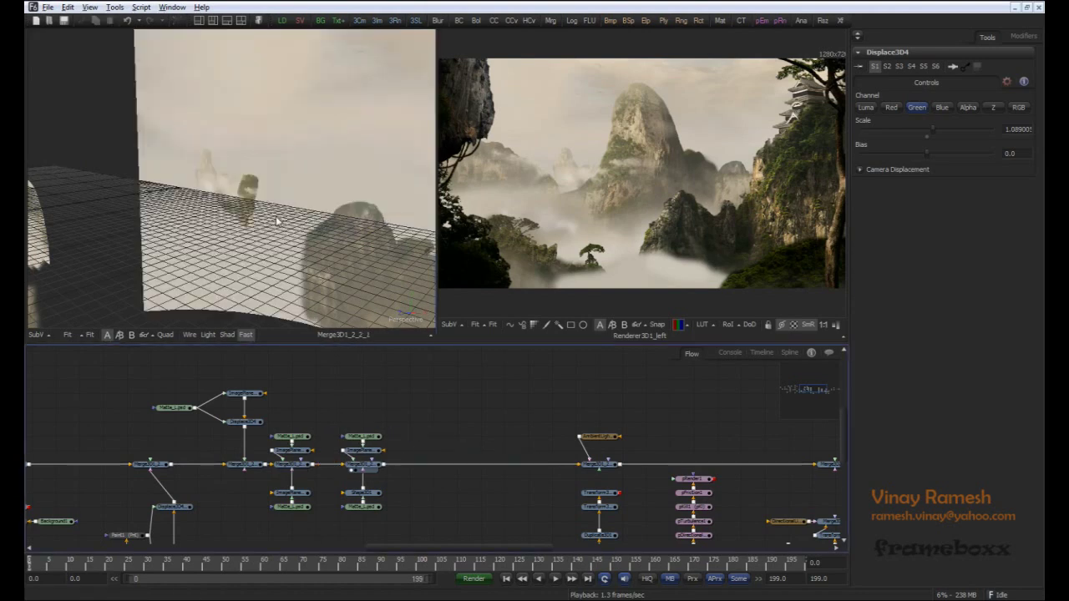
middle_click_drag(277, 220, 272, 209, "alt")
left_click(164, 172)
middle_click_drag(311, 244, 193, 283, "alt")
scroll(265, 220, "down", 6, "ctrl")
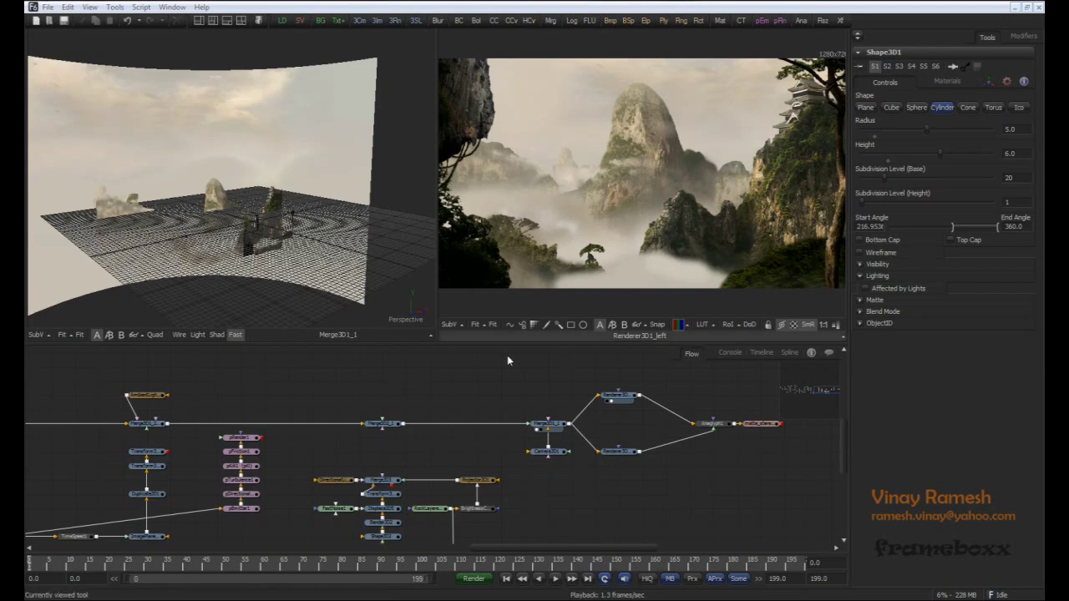
Step: View the waterfall ###.jpg loader in the first viewer and switch to a single-viewer layout
middle_click_drag(297, 384, 725, 347)
middle_click_drag(414, 408, 675, 390)
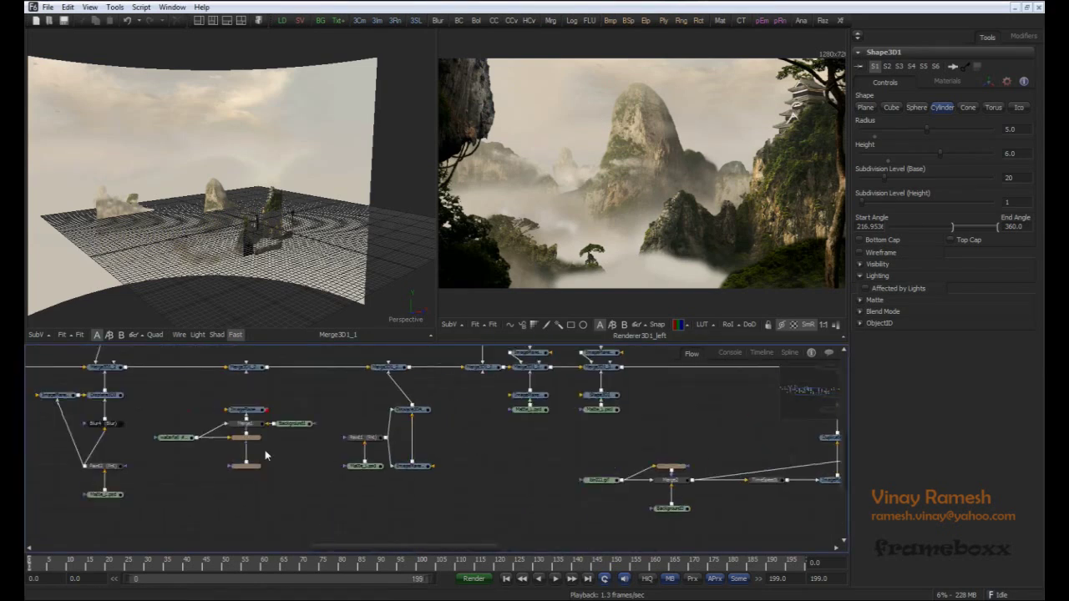
middle_click_drag(265, 453, 343, 451)
left_click(255, 435)
key("1")
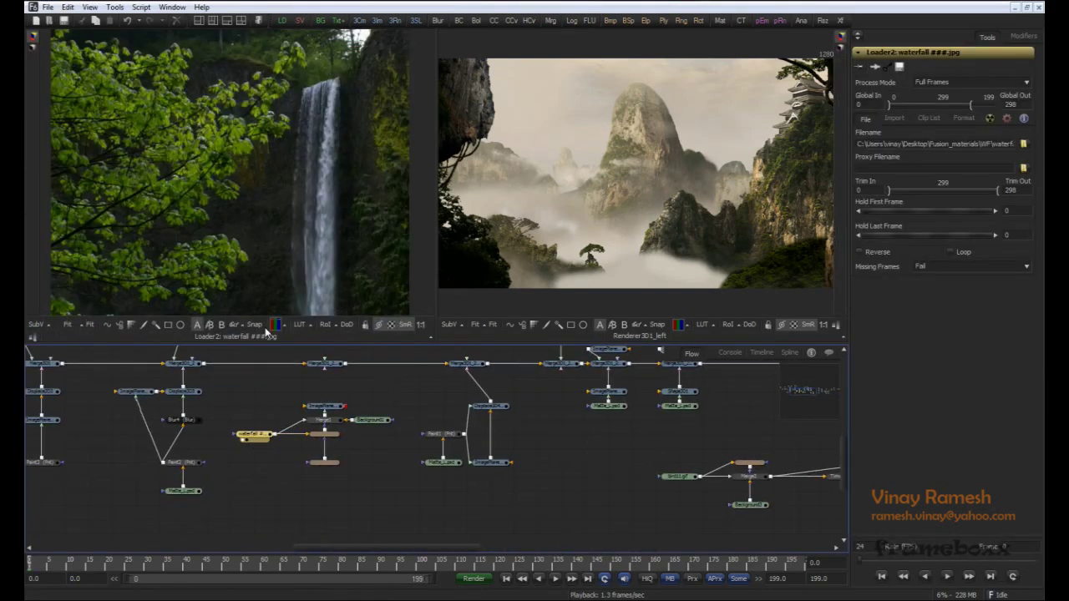
left_click(198, 20)
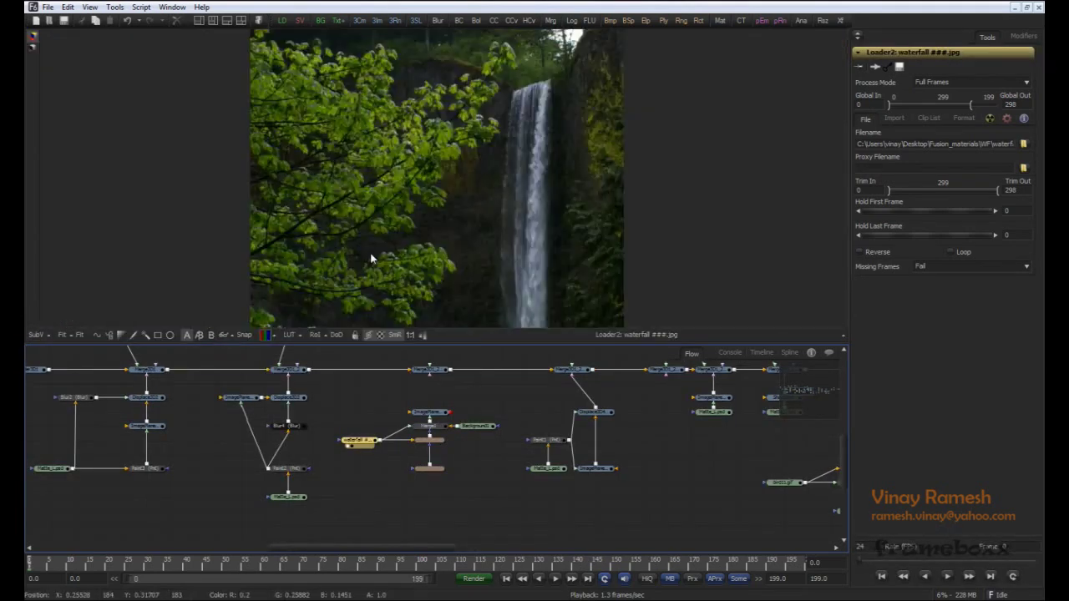
scroll(442, 487, "up", 3, "ctrl")
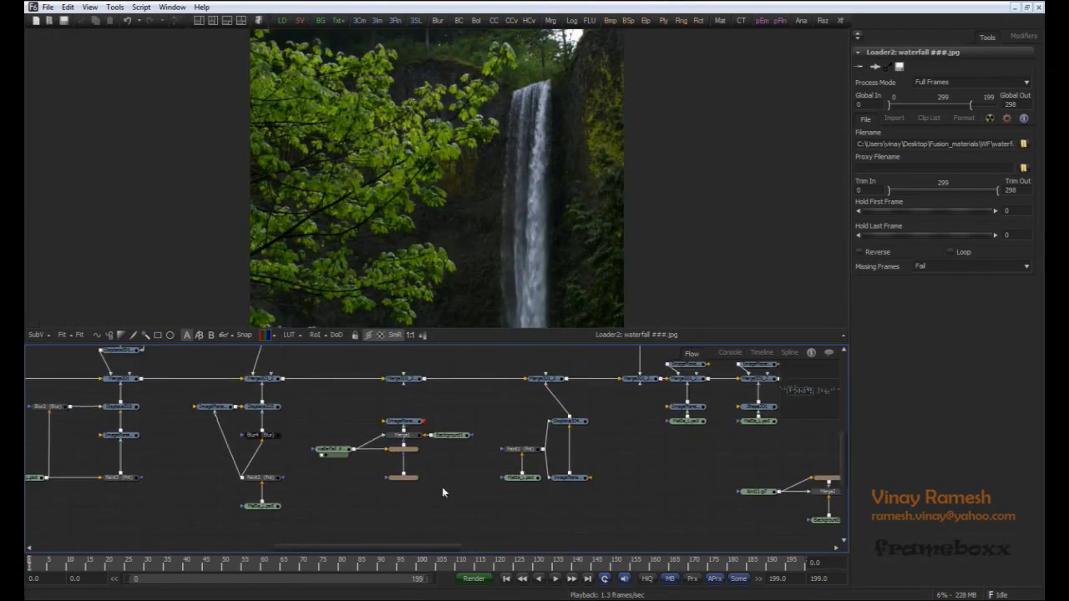
Step: Disconnect the Polygon1 mask from Bitmap1, view Bitmap1 in the viewer and open its settings
middle_click_drag(417, 475, 425, 483)
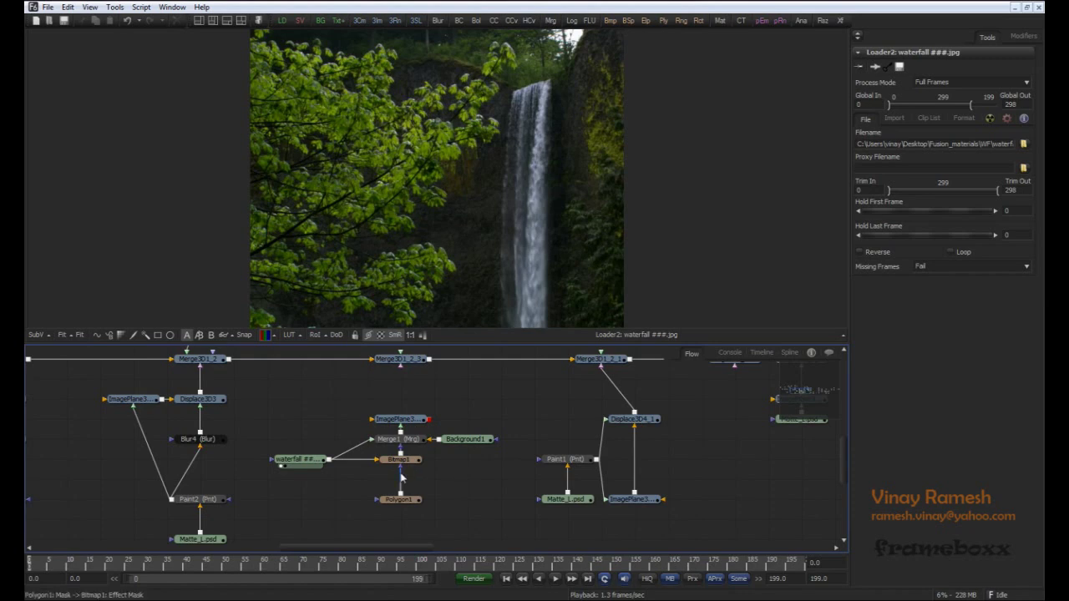
left_click_drag(410, 461, 421, 292)
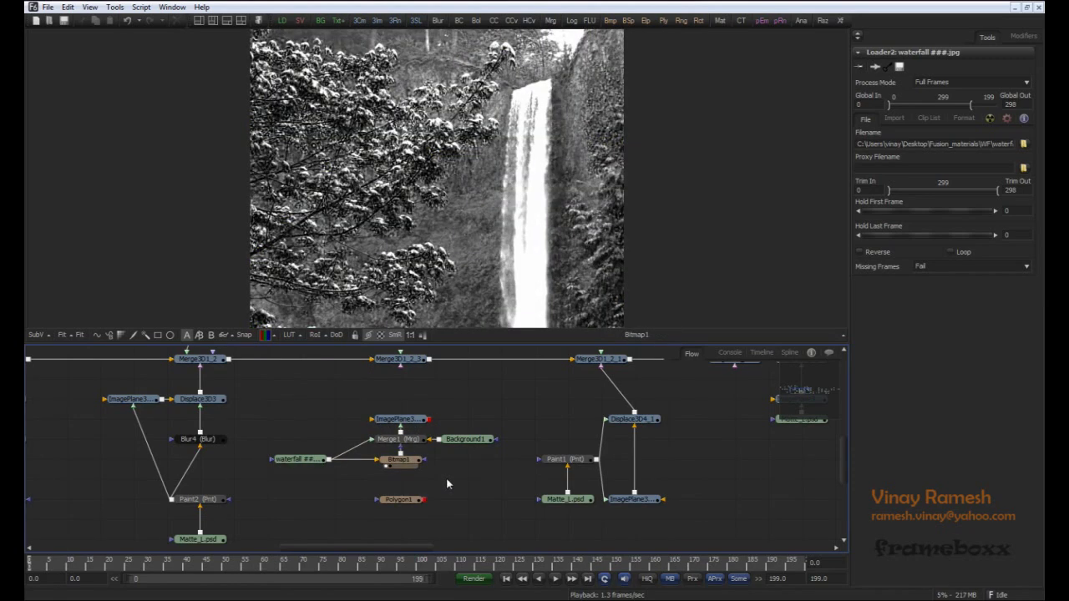
left_click(409, 464)
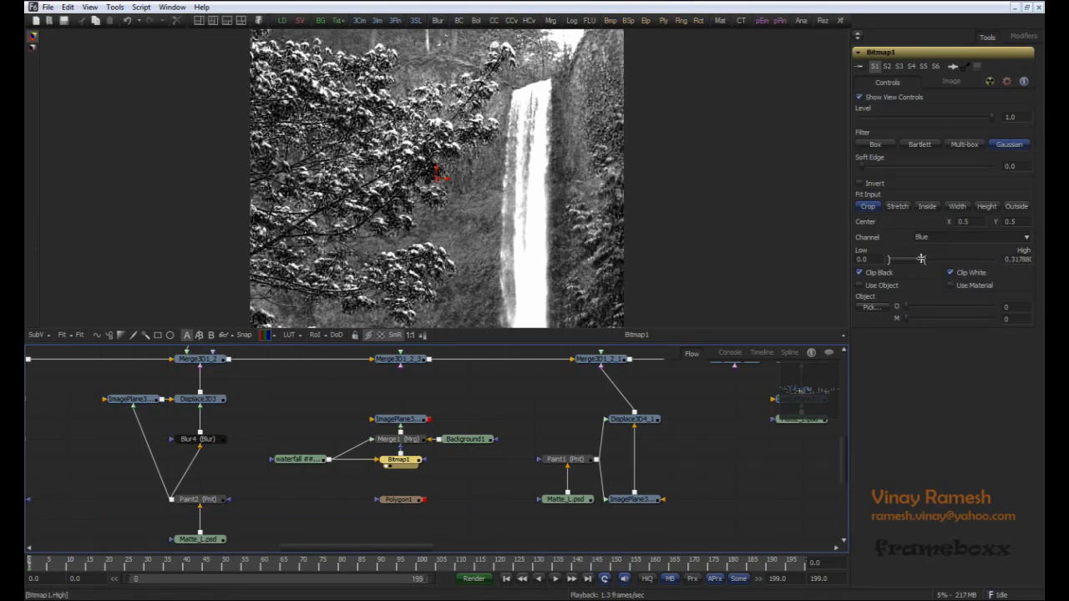
Step: Reconnect the Polygon1 mask to Bitmap1's effect mask and open Bitmap1's settings to review the paint mode
mouse_move(921, 258)
left_mouse_down()
mouse_move(933, 260)
mouse_move(919, 260)
left_mouse_up()
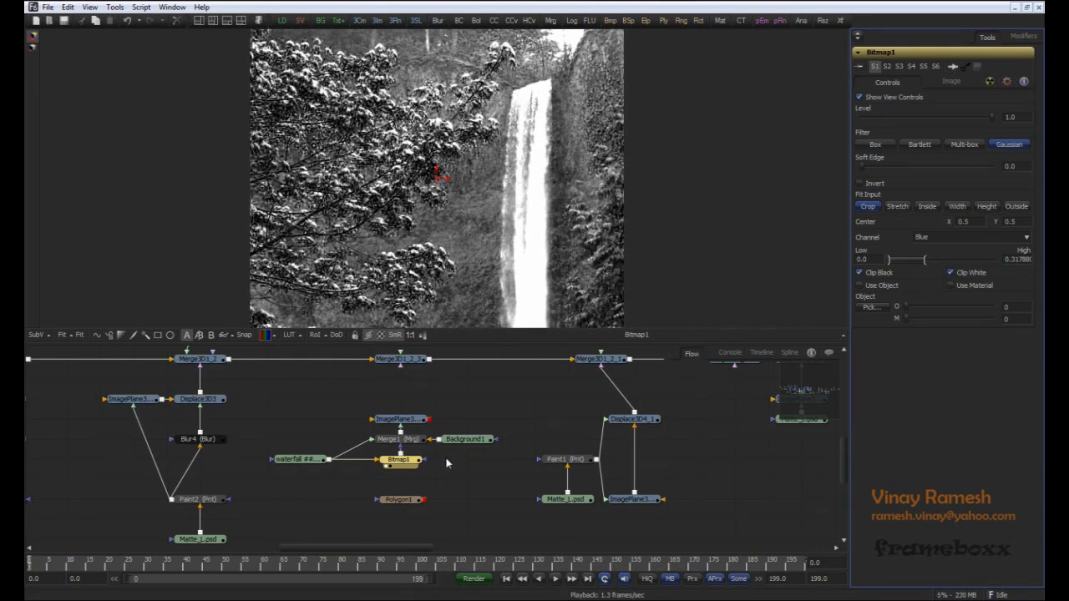
left_click(399, 499)
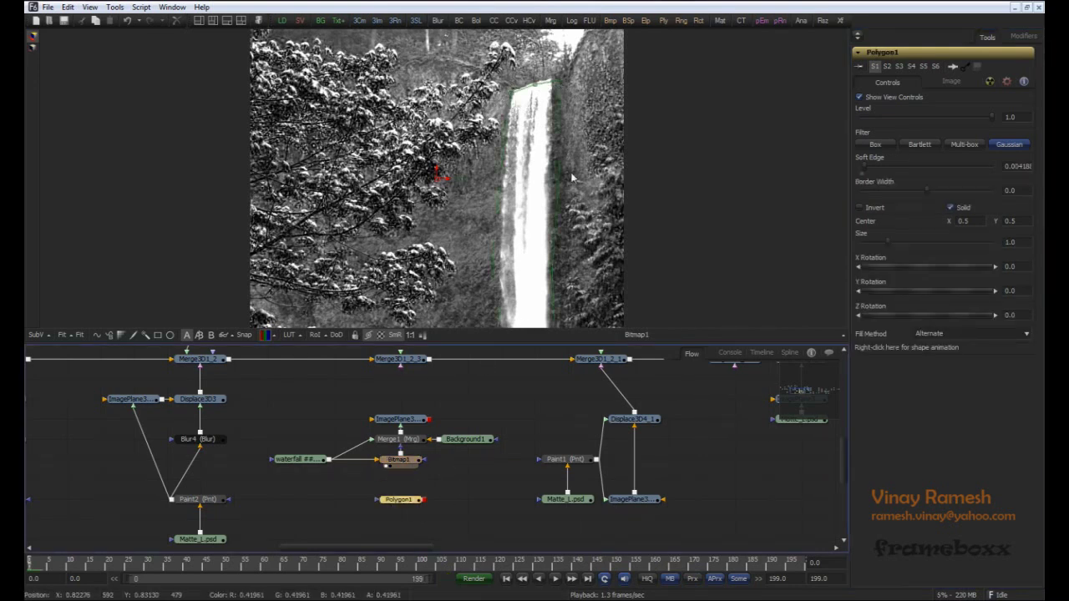
left_click(428, 501)
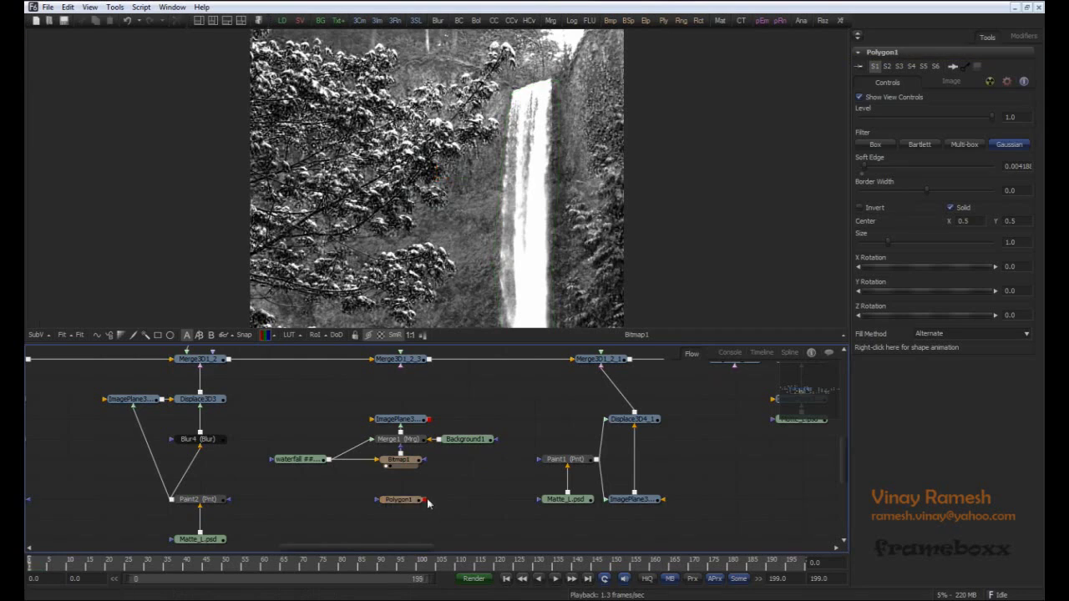
left_click_drag(428, 502, 427, 465)
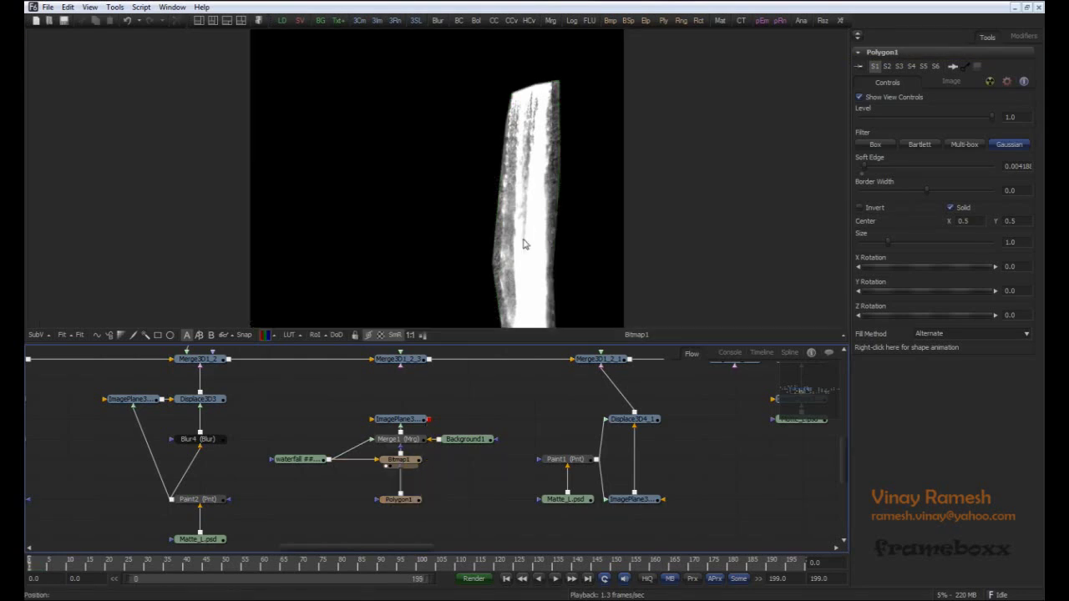
left_click(410, 463)
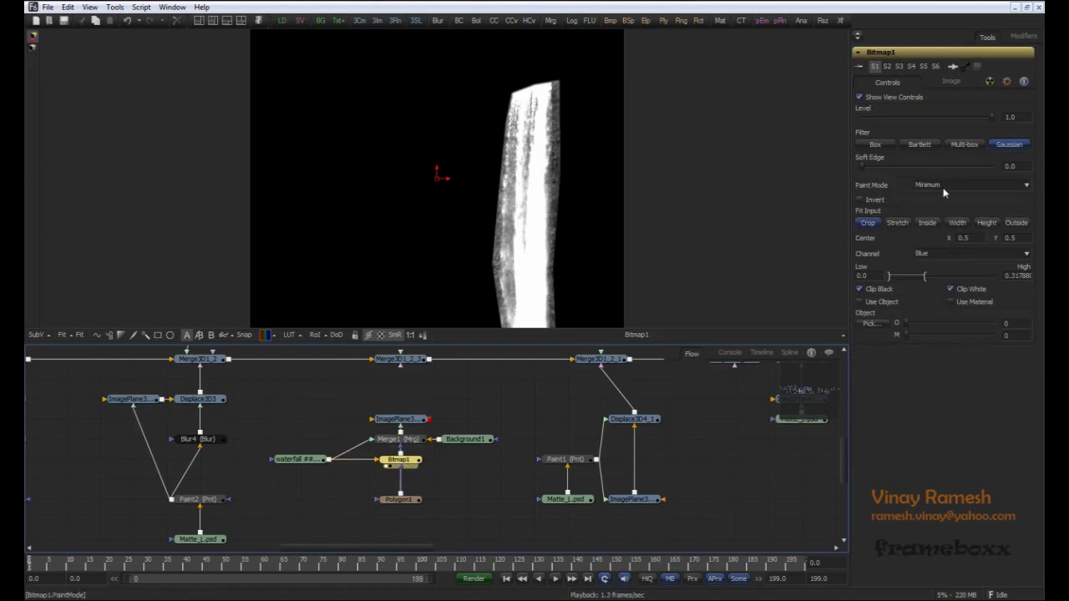
left_click(449, 493)
Step: View Merge1 to check the cut-out waterfall, and open the settings of Merge1 and its Background1 input
left_click_drag(417, 441, 406, 301)
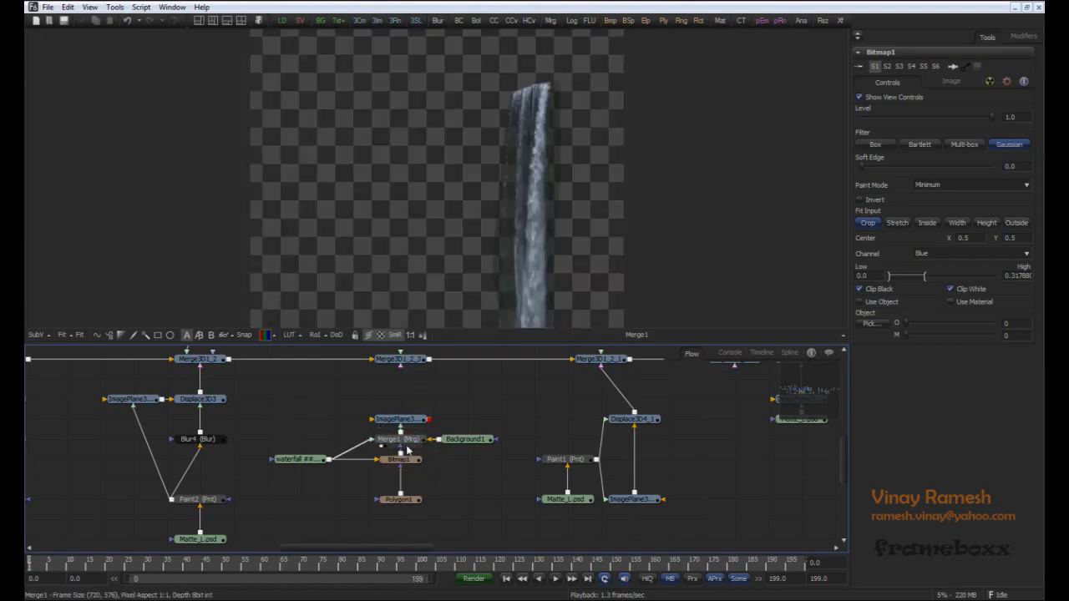
left_click(400, 439)
left_click(459, 449)
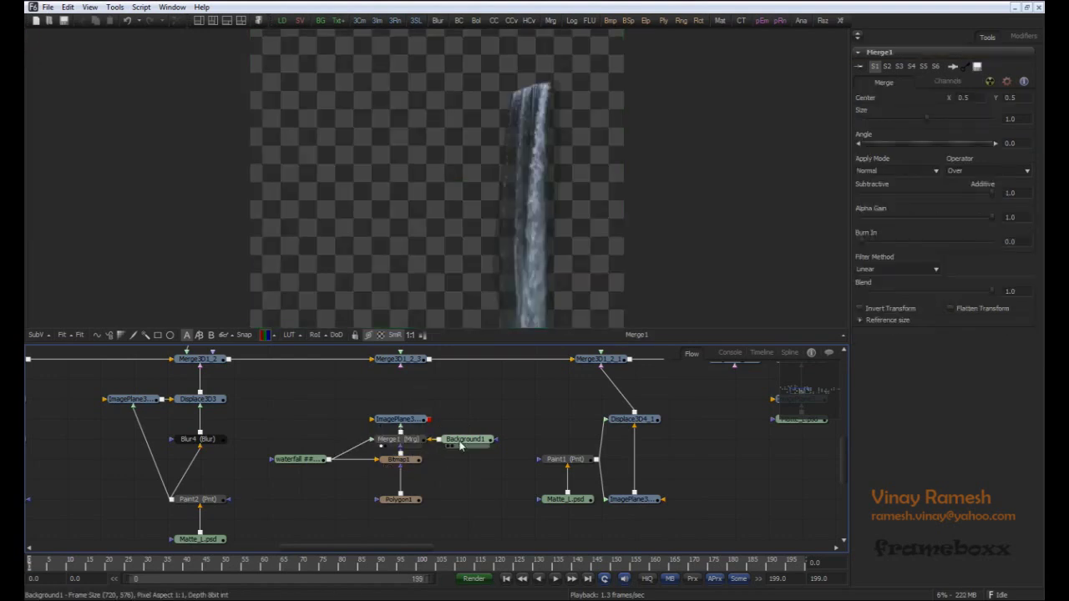
left_click(459, 445)
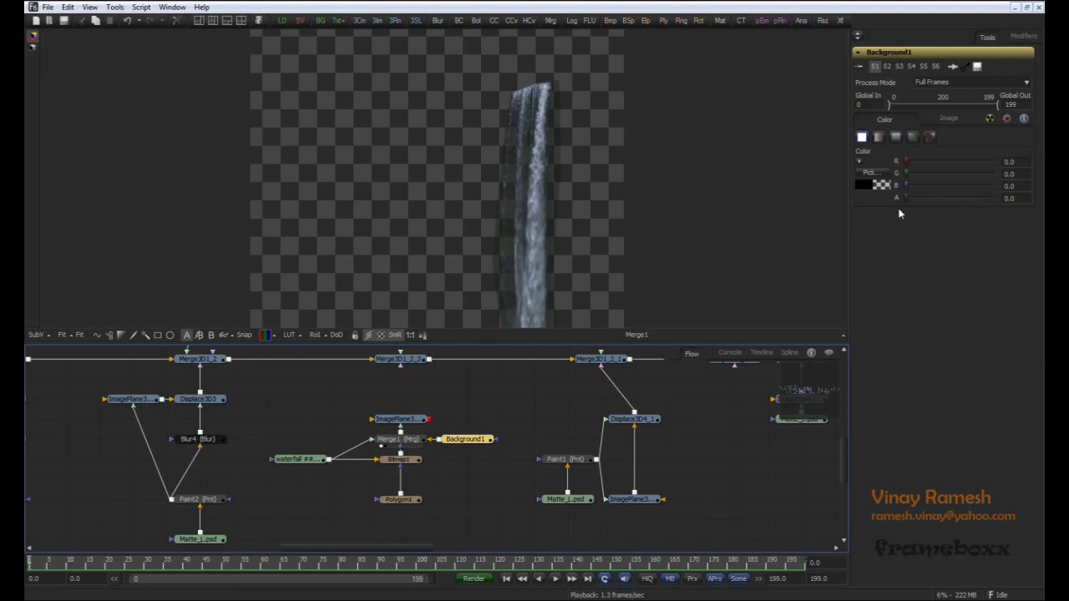
left_click(468, 410)
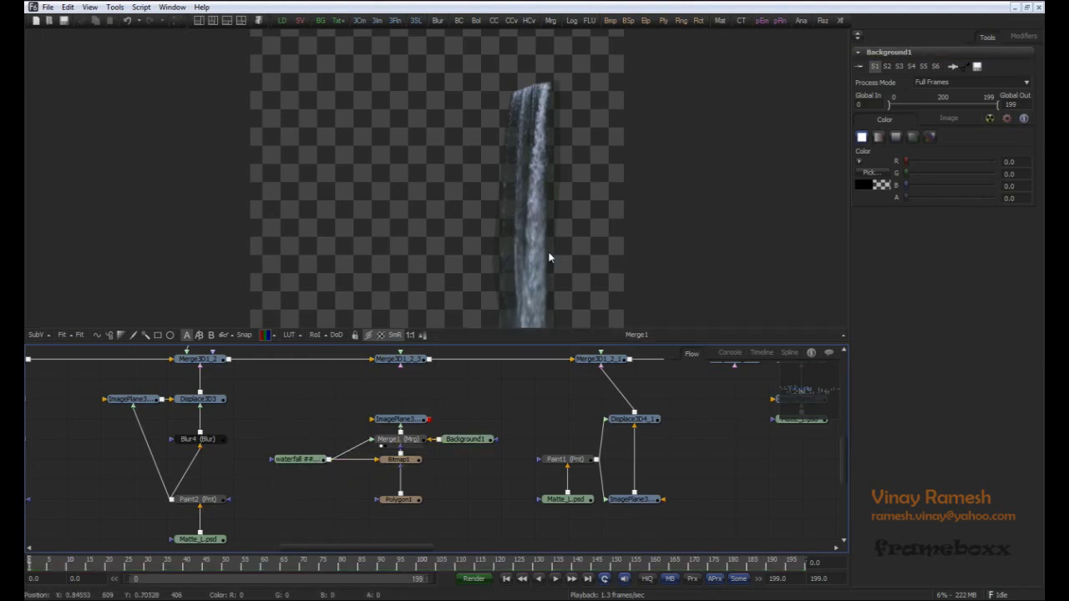
Step: View the waterfall's ImagePlane3D in the 3D viewer and connect its output to Merge3D1_2_3
left_click_drag(399, 419, 495, 217)
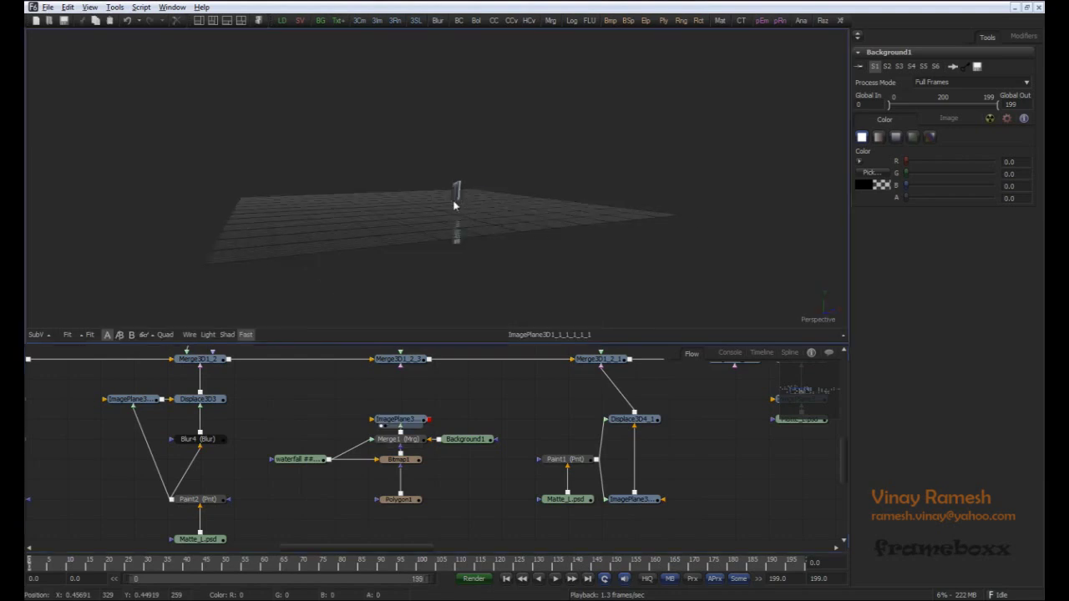
middle_click_drag(453, 202, 509, 224, "alt")
left_click(443, 404)
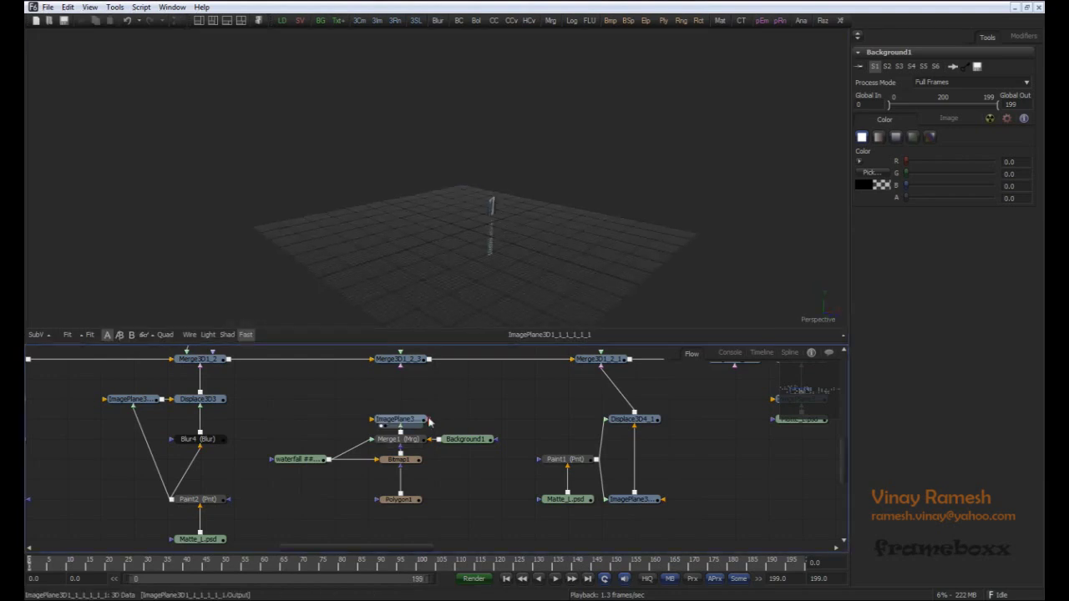
left_click_drag(428, 420, 404, 361)
Step: View Renderer3D1_left to check the waterfall in the rendered scene
middle_click_drag(762, 412, 416, 427)
middle_click_drag(665, 423, 362, 436)
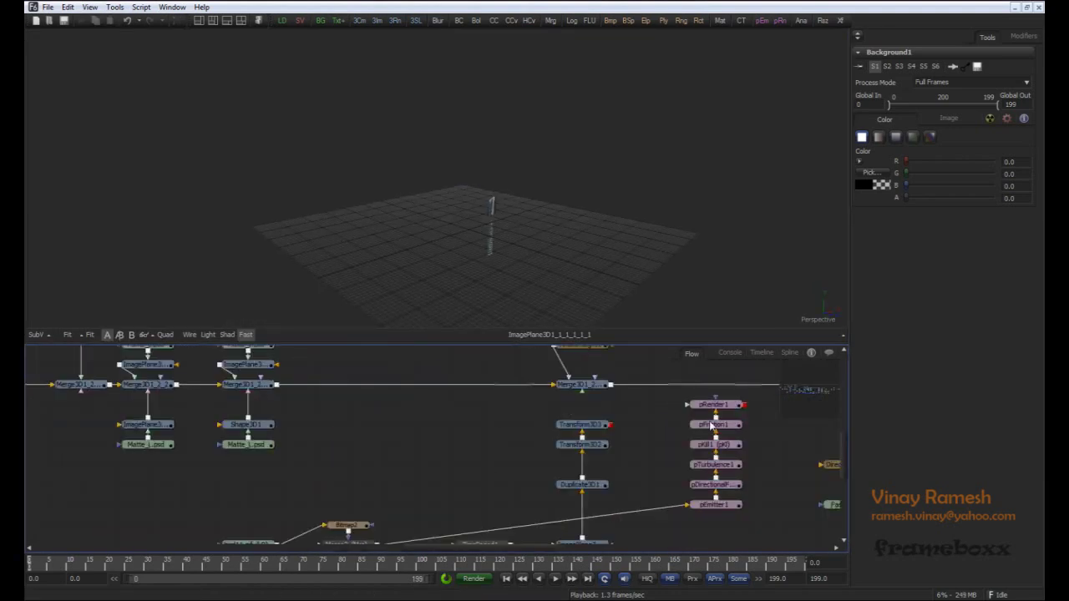
middle_click_drag(711, 425, 425, 429)
left_click_drag(654, 372, 592, 228)
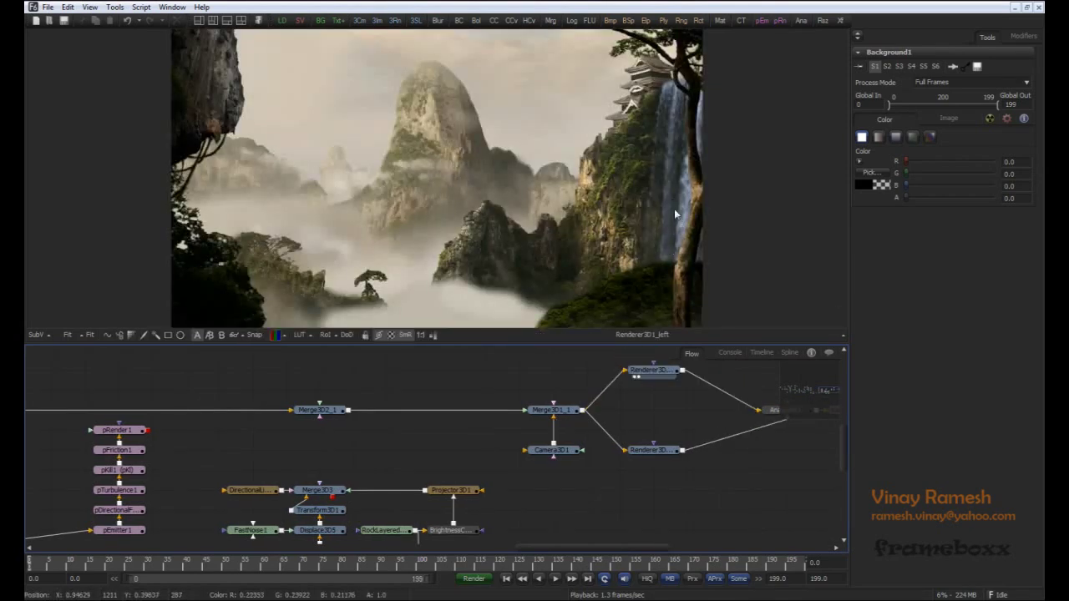
Step: Go to the bird branch of the flow and view the bird11.gif loader with its settings
middle_click_drag(497, 482, 512, 495)
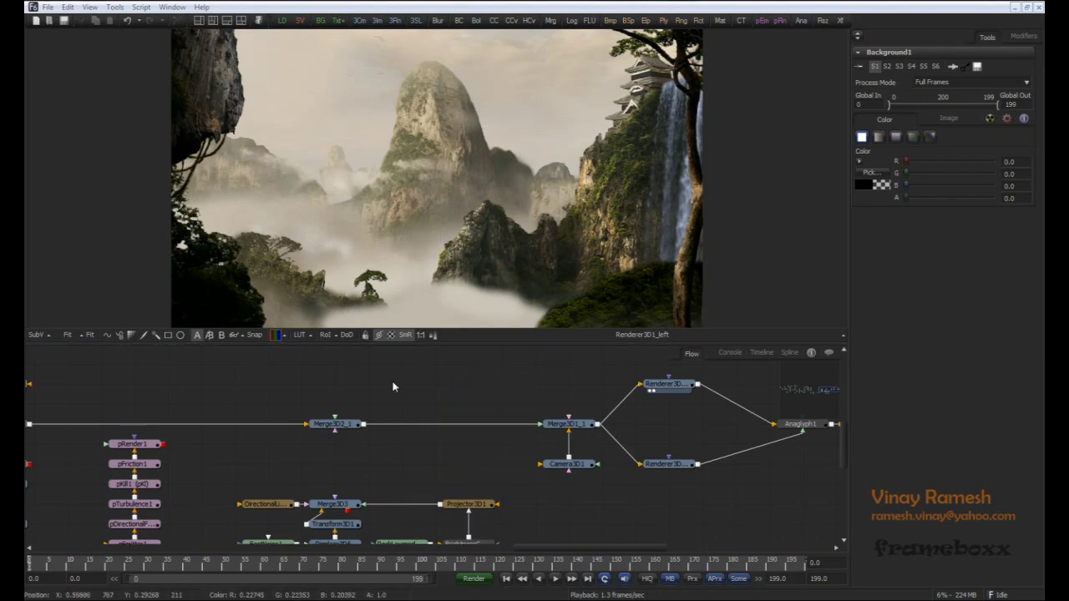
middle_click_drag(340, 385, 516, 377)
middle_click_drag(217, 487, 646, 376)
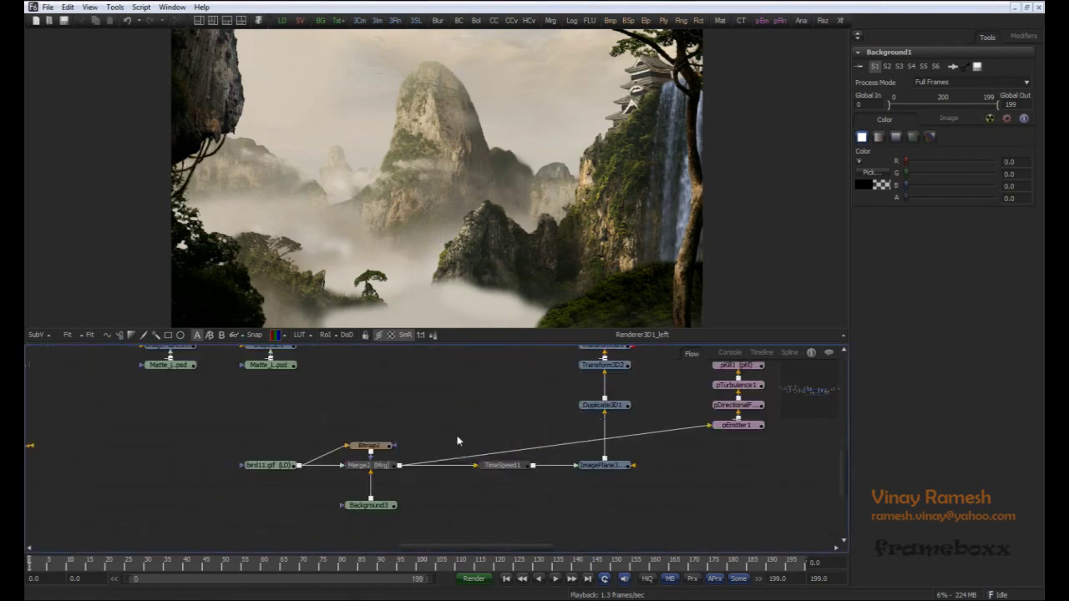
left_click(276, 470)
key("1")
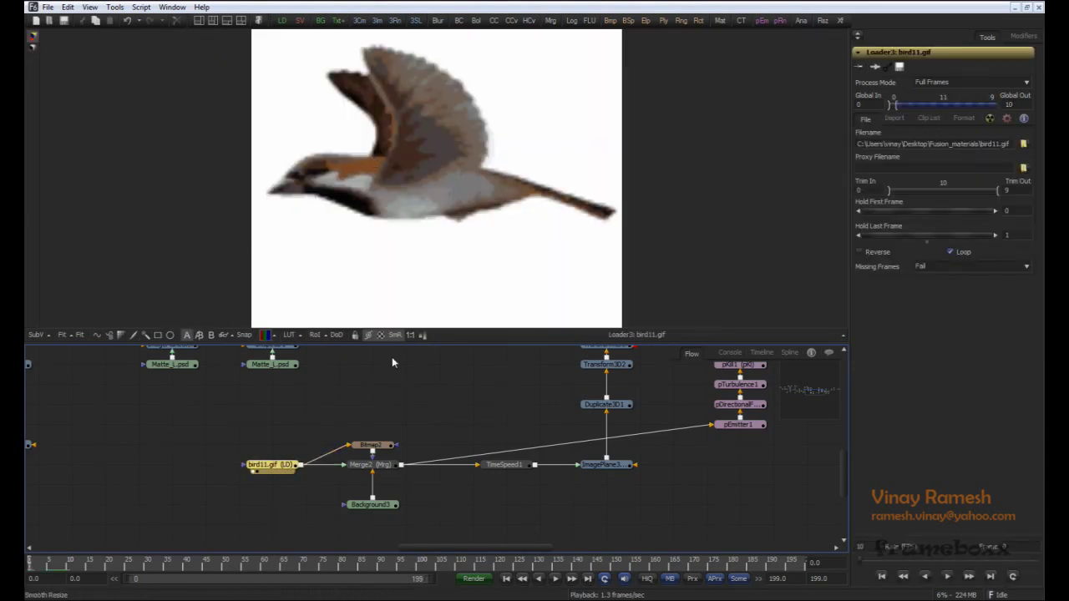
Step: View the Bitmap2 mask of the bird and inspect its inverted luminance settings
left_click(396, 420)
middle_click_drag(396, 420, 338, 424)
left_click(330, 449)
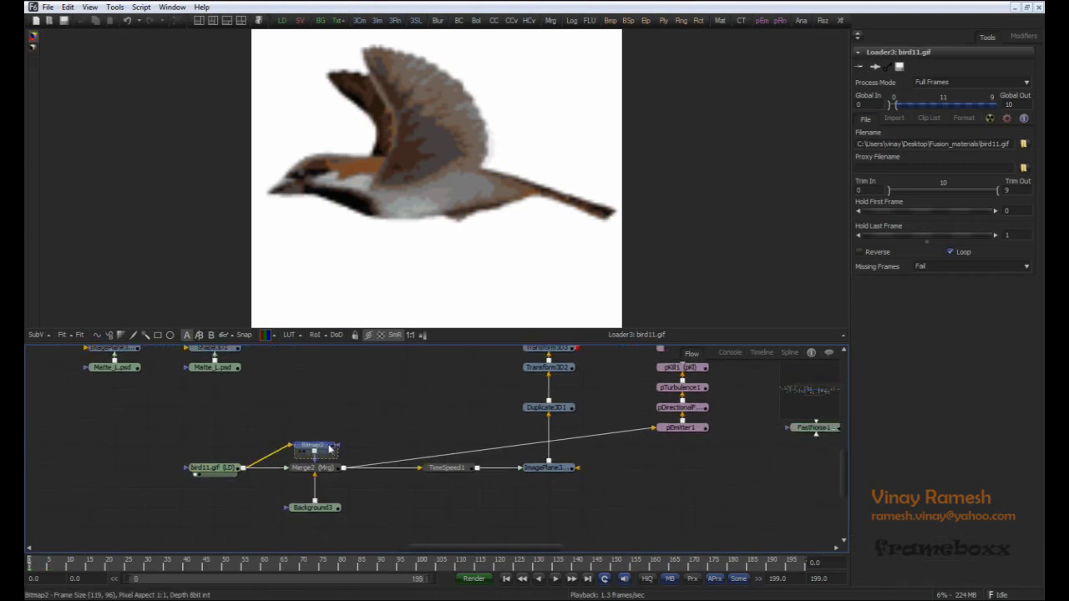
key("1")
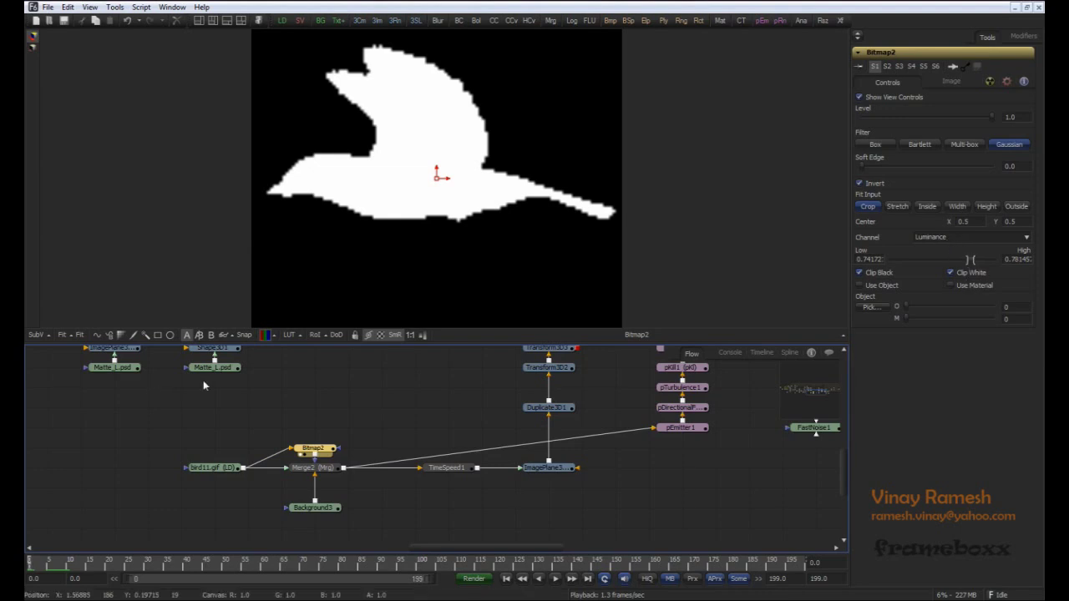
left_click(378, 424)
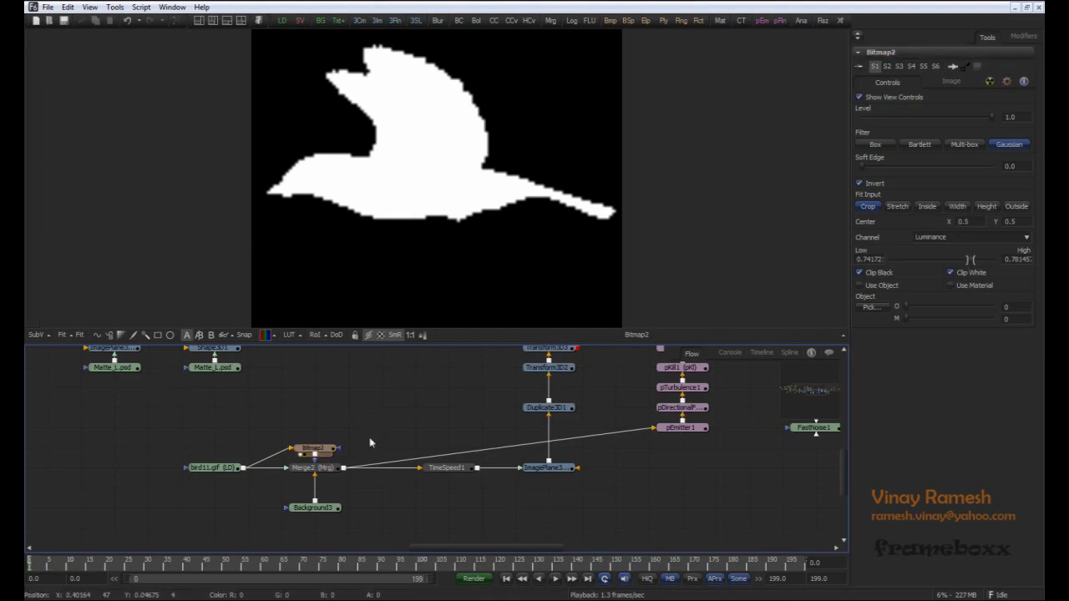
Step: View Merge2 to check the cut-out bird, and open Background3's color settings
left_click(314, 468)
key("1")
left_click(313, 507)
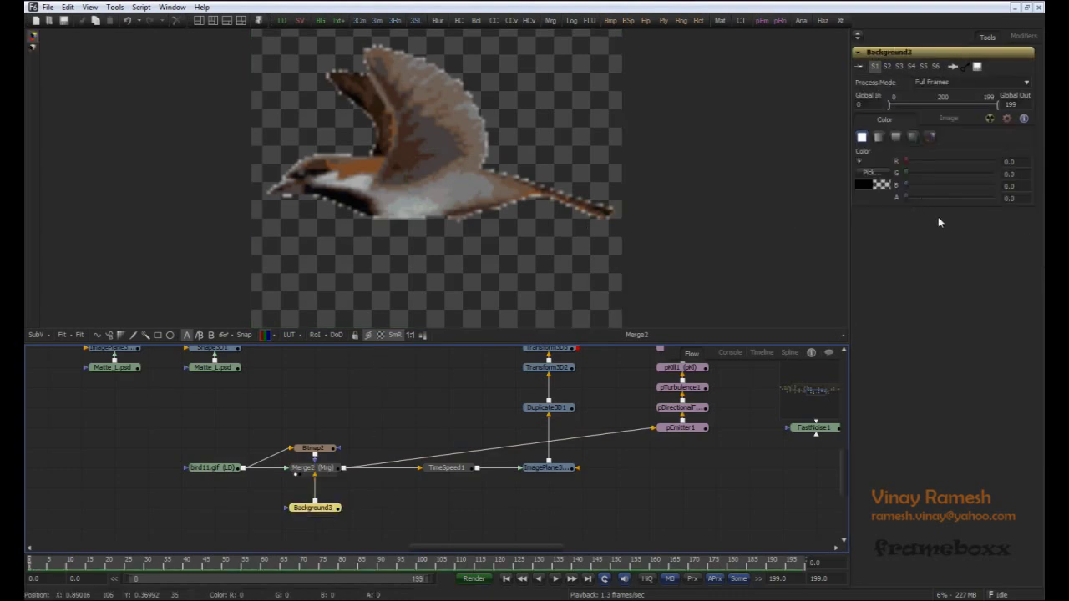
Step: Move Bitmap2 farther above Merge2 in the flow, and inspect the settings of Merge2 and TimeSpeed1
left_click_drag(314, 448, 318, 430)
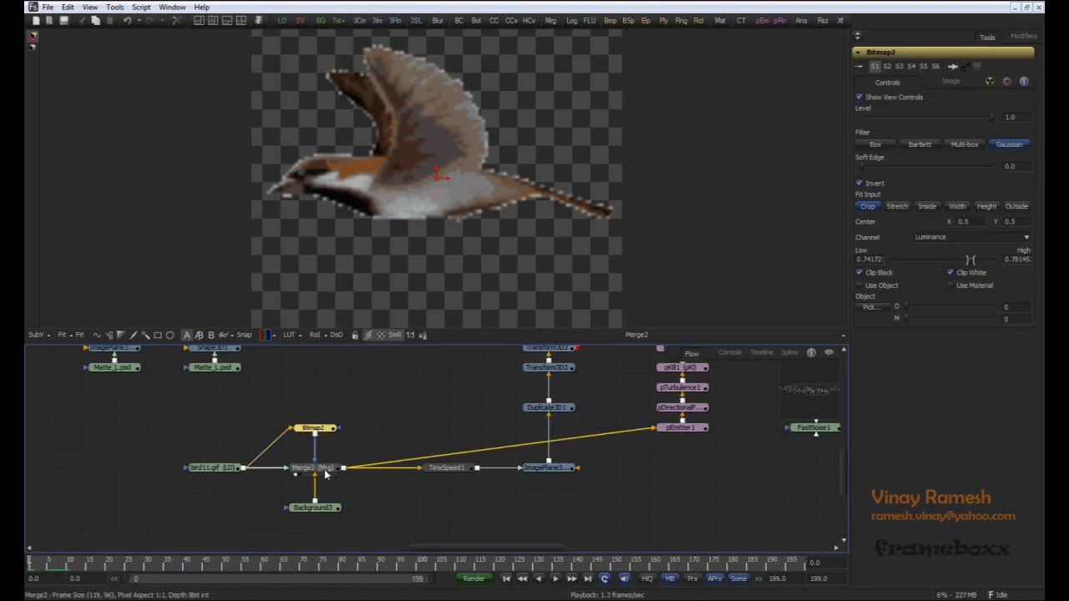
left_click(322, 470)
middle_click_drag(333, 478, 276, 488)
left_click(275, 481)
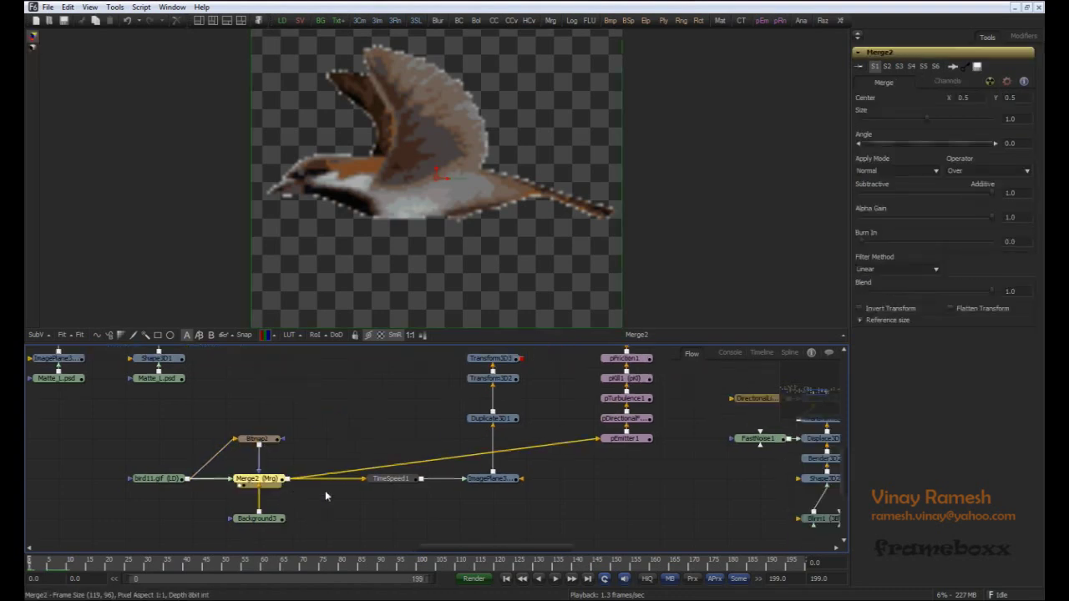
left_click(393, 479)
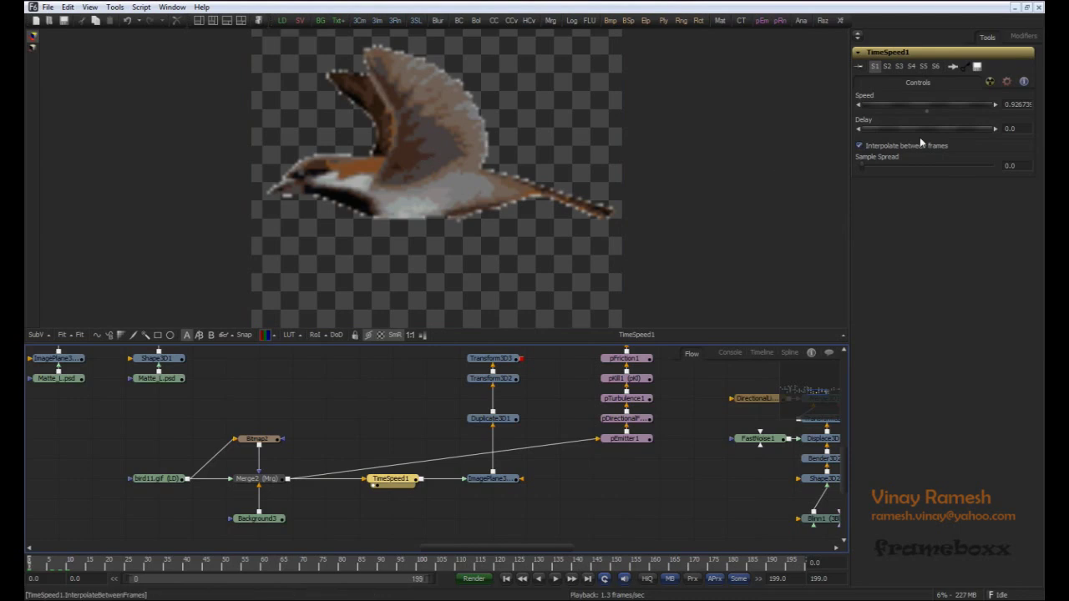
middle_click_drag(399, 416, 340, 446)
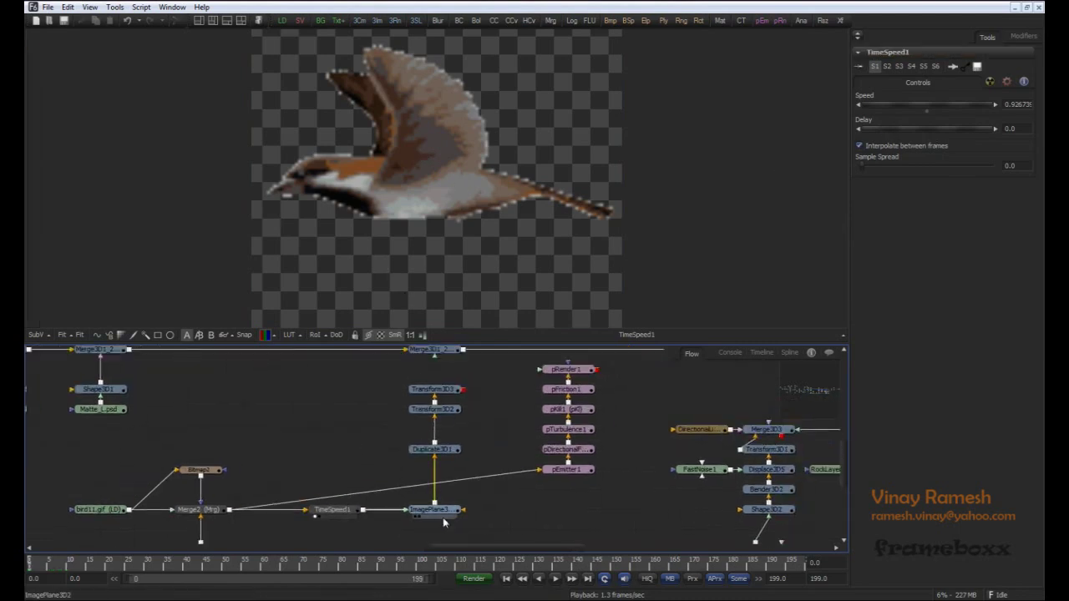
Step: View ImagePlane3D2 in the 3D viewer, and inspect Duplicate3D1's copy offsets and Jitter settings
left_click(444, 515)
key("1")
middle_click_drag(475, 233, 422, 217, "alt")
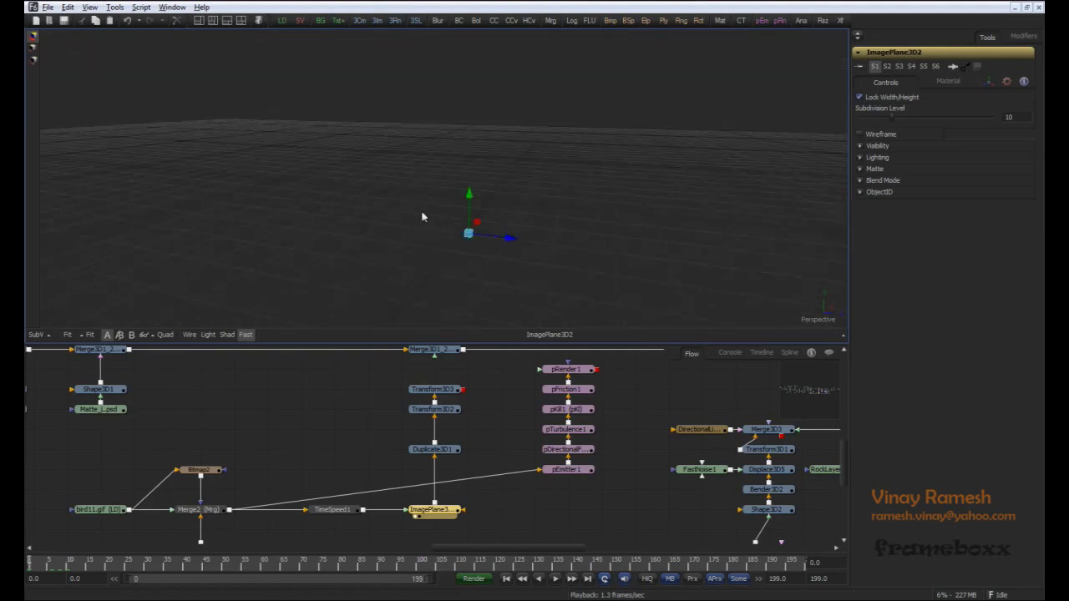
left_click(445, 455)
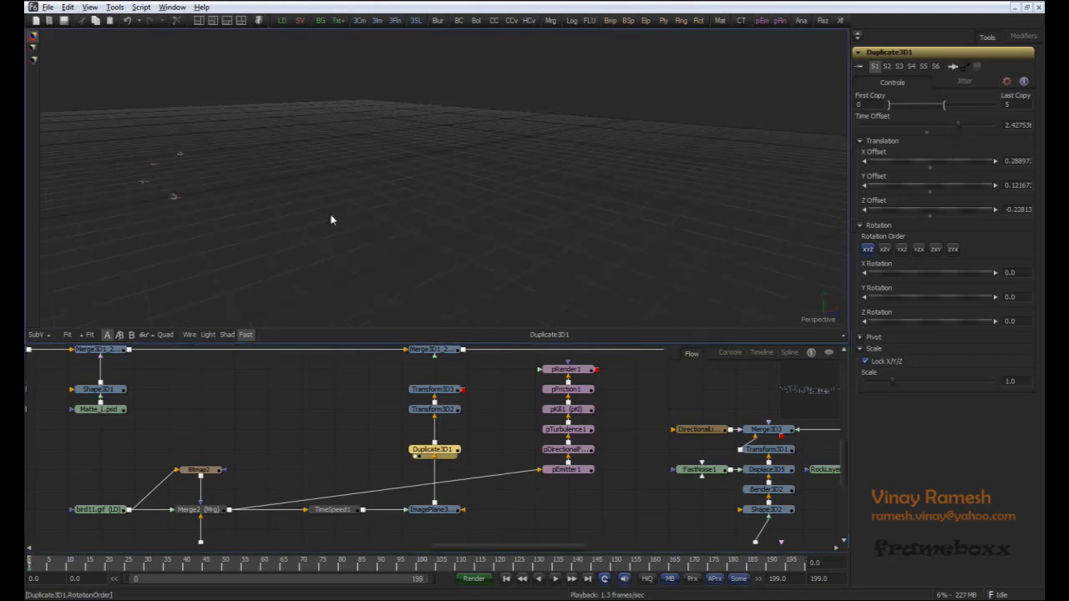
left_click(966, 82)
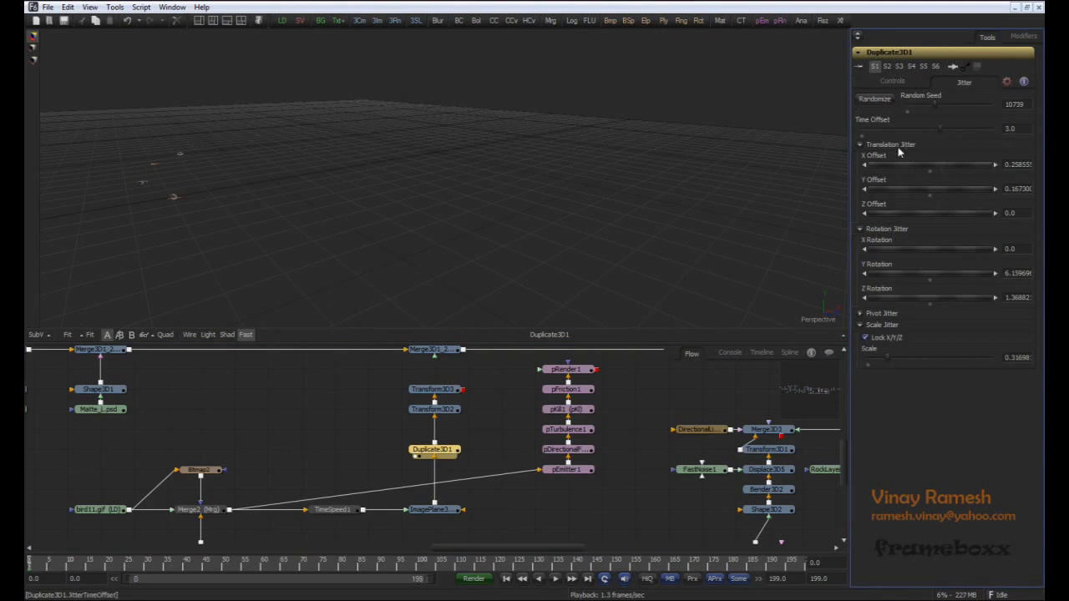
Step: Inspect Transform3D2's animated translation, and view Transform3D3 while scrubbing the birds' flight to frame 42
left_click(448, 411)
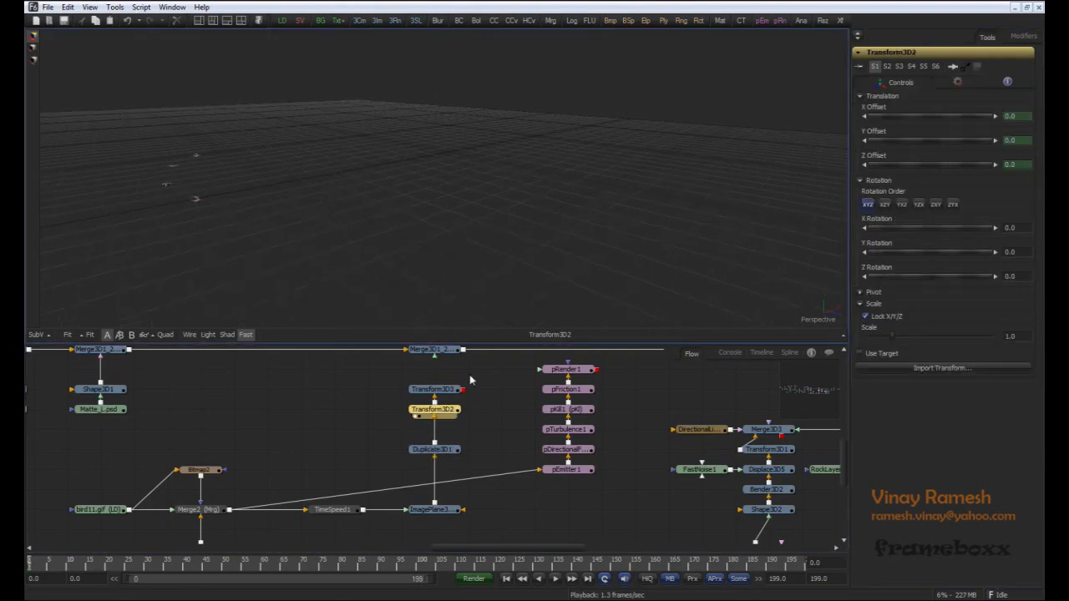
left_click_drag(456, 389, 379, 217)
scroll(353, 220, "down", 4)
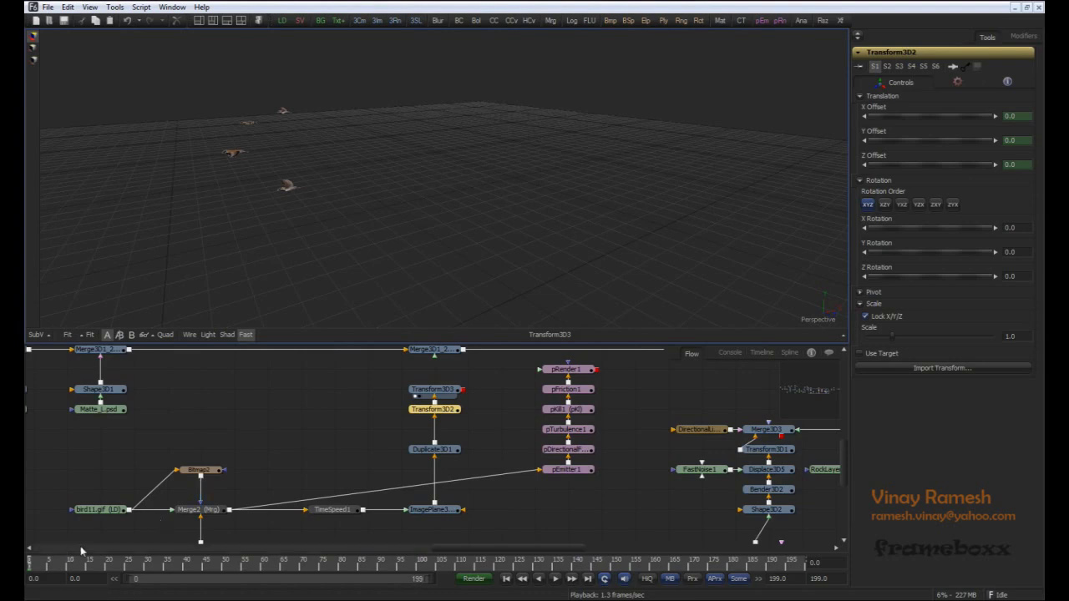
left_click(102, 565)
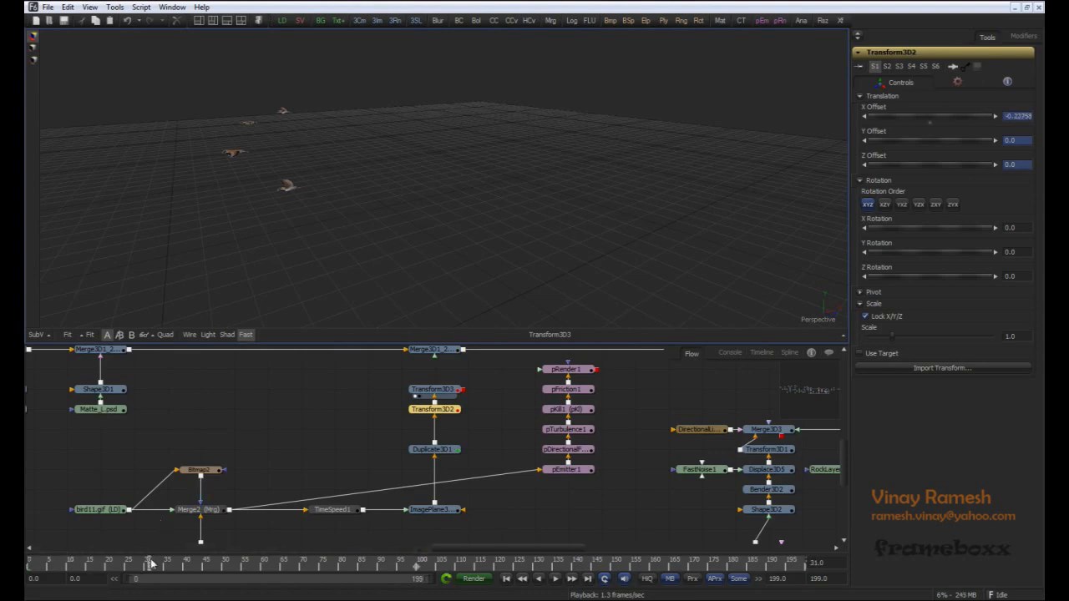
left_click_drag(151, 565, 166, 564)
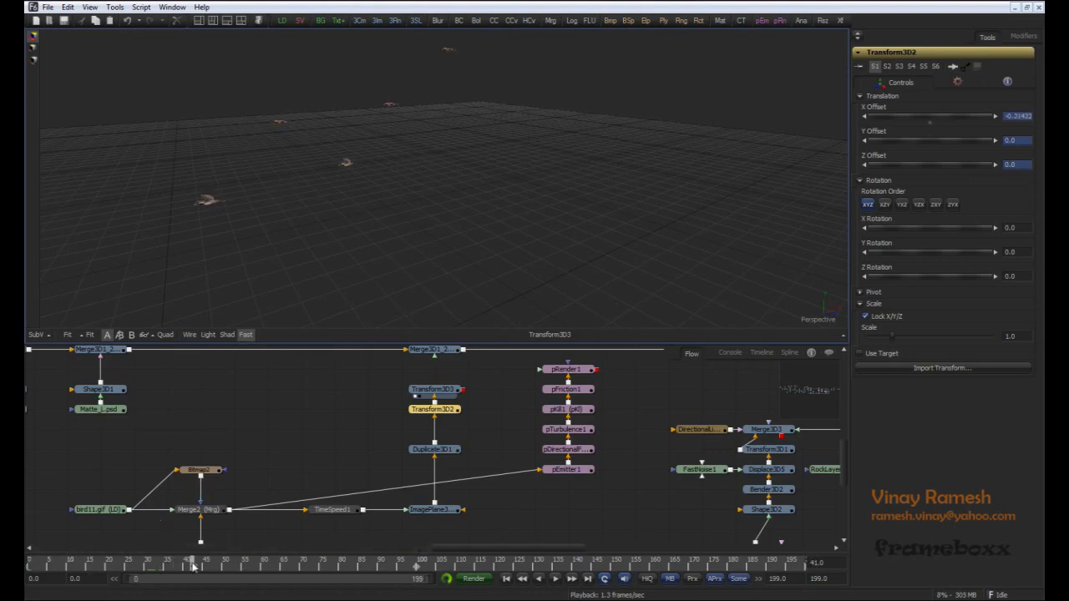
Step: Connect Transform3D3 to the Merge3D node fed by AmbientLight1, and view Renderer3D1_left to check the flock
middle_click_drag(487, 378, 457, 417)
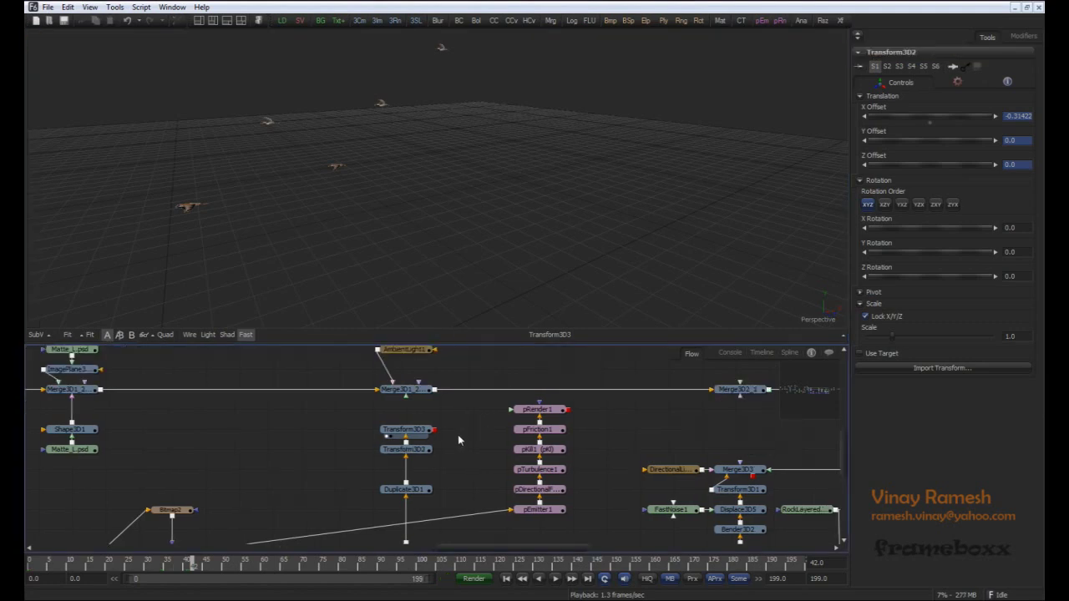
left_click_drag(435, 431, 418, 394)
middle_click_drag(452, 426, 300, 426)
middle_click_drag(533, 432, 167, 438)
middle_click_drag(568, 462, 357, 476)
middle_click_drag(393, 406, 441, 431)
left_click_drag(419, 394, 426, 295)
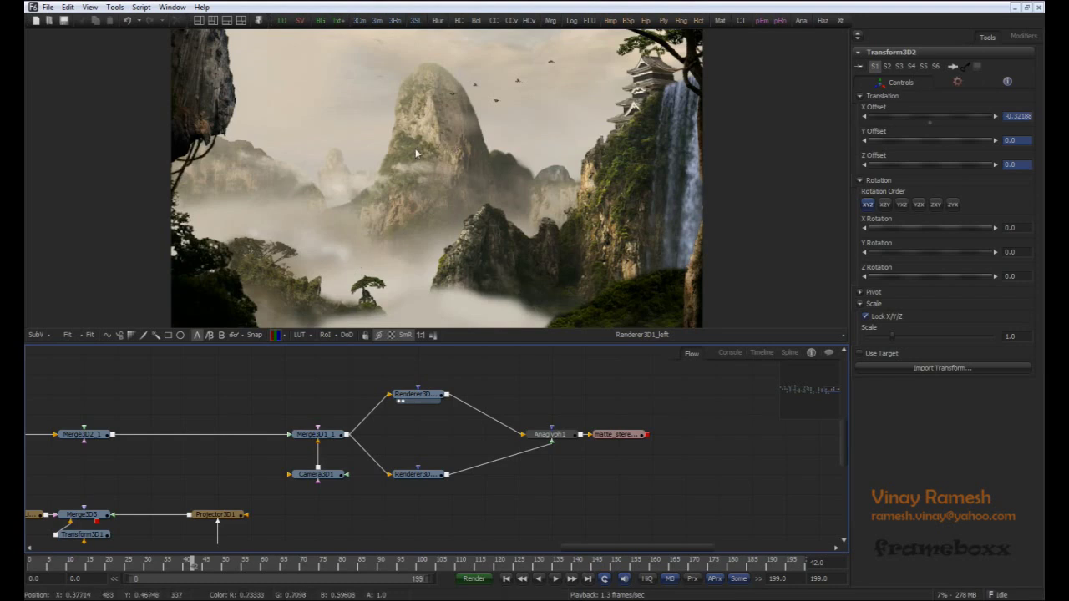
Step: View Merge3D1_1 in the 3D viewer, and switch the viewer back to Renderer3D1_left
middle_click_drag(306, 401, 387, 400)
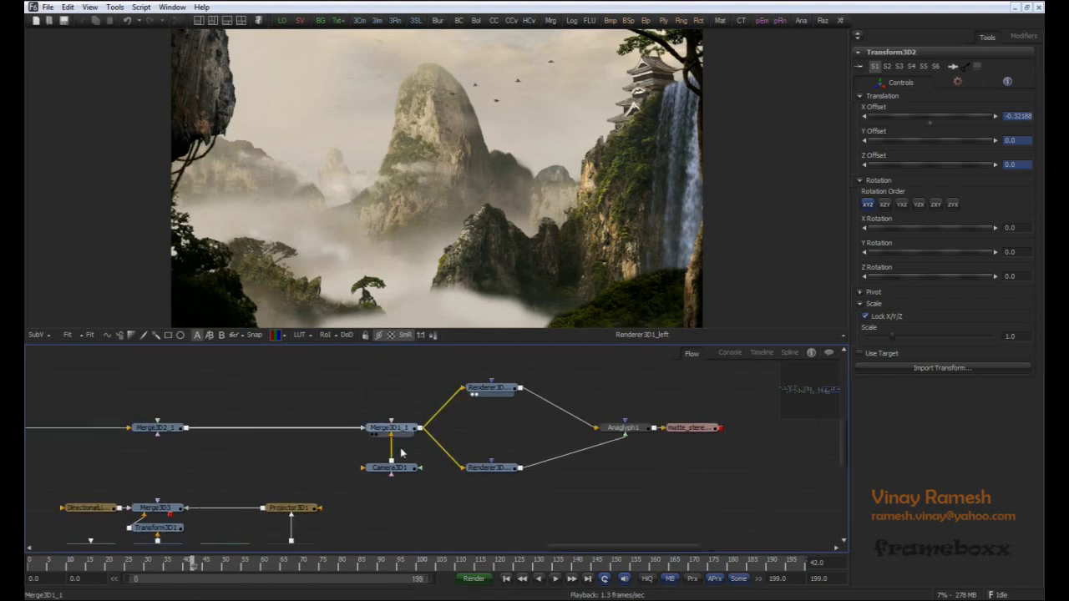
middle_click_drag(401, 453, 430, 430)
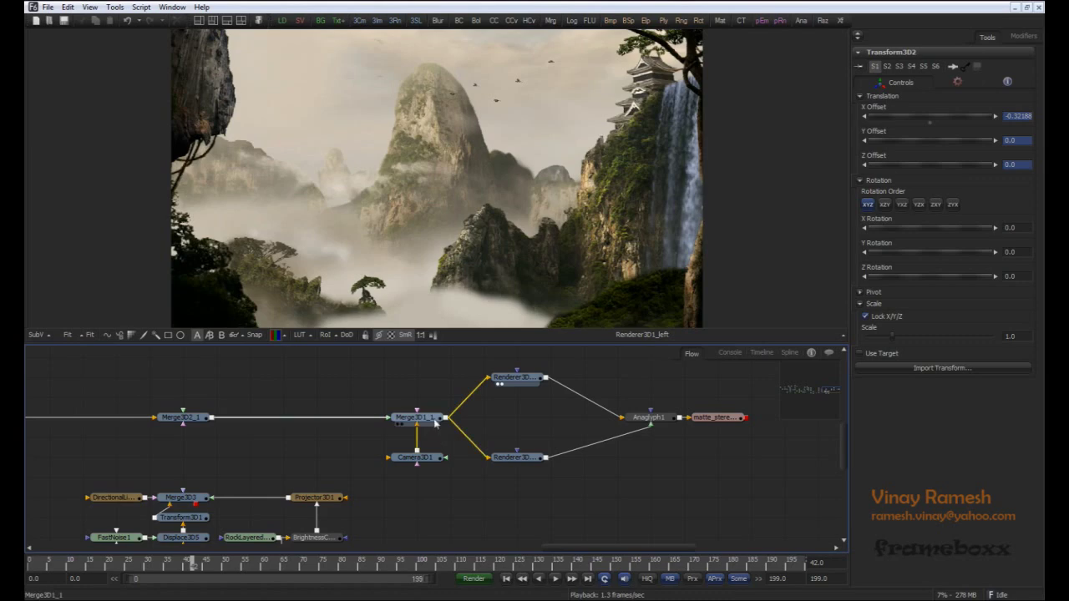
key("1")
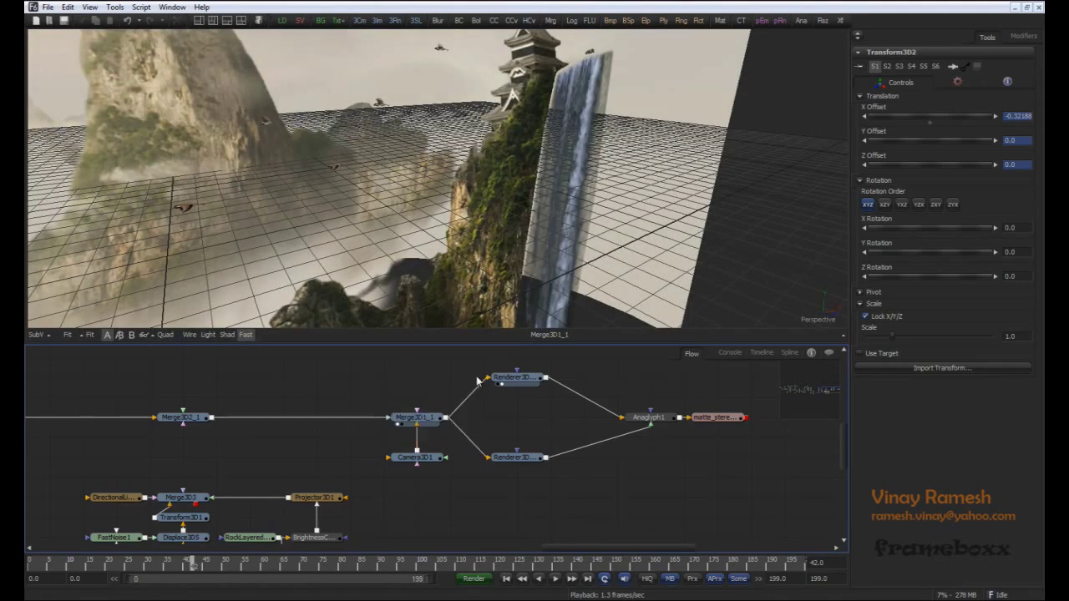
left_click(498, 384)
Step: Inspect Camera3D1's projection and animated transform settings, scrub the camera move to frame 83, and return to frame 0
left_click(411, 458)
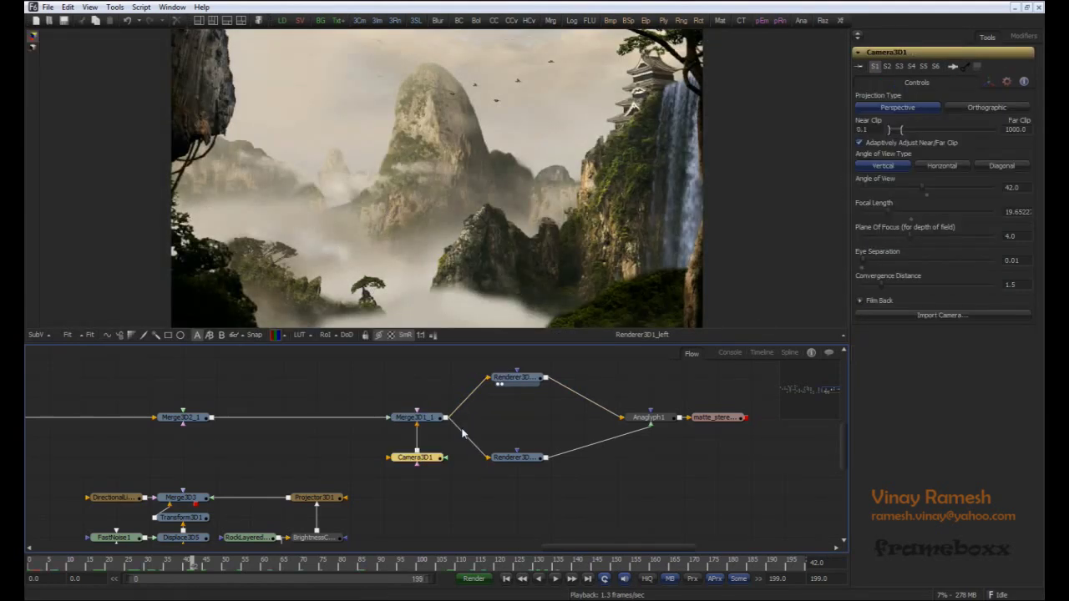
left_click(505, 578)
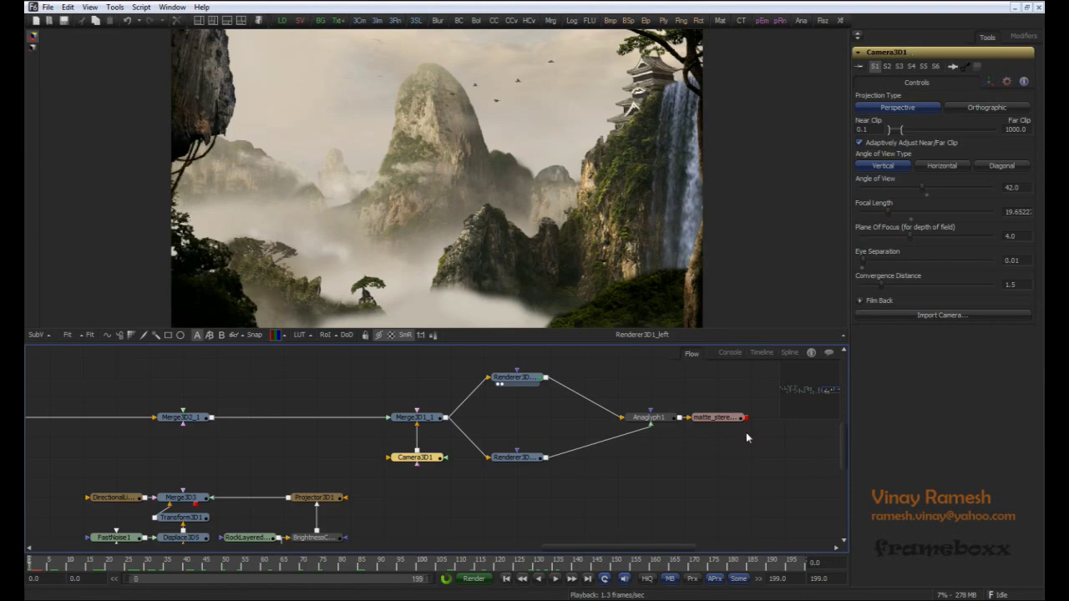
left_click(988, 82)
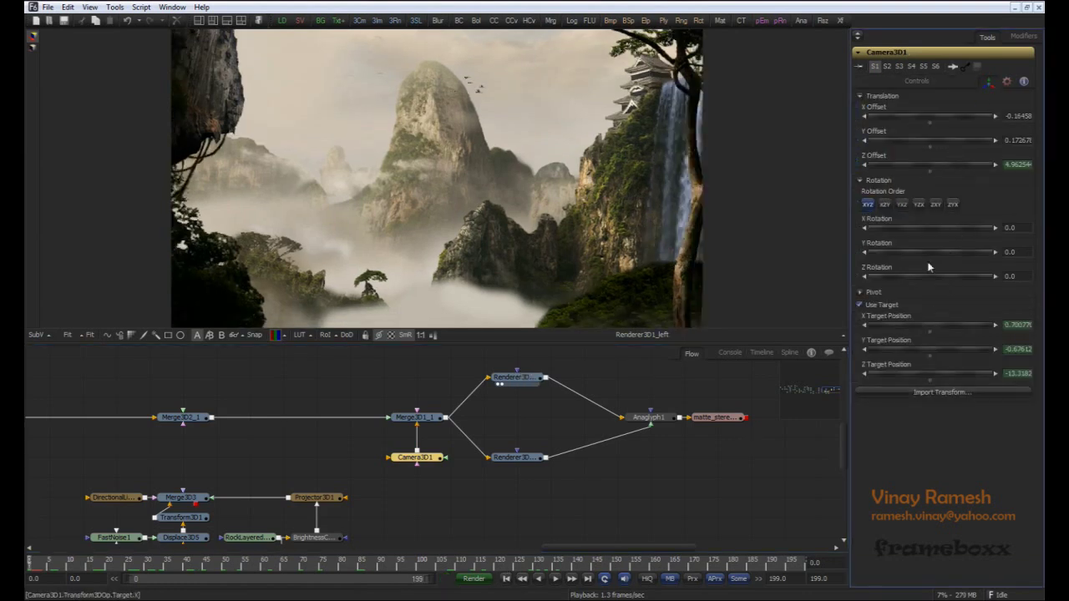
left_click(435, 460)
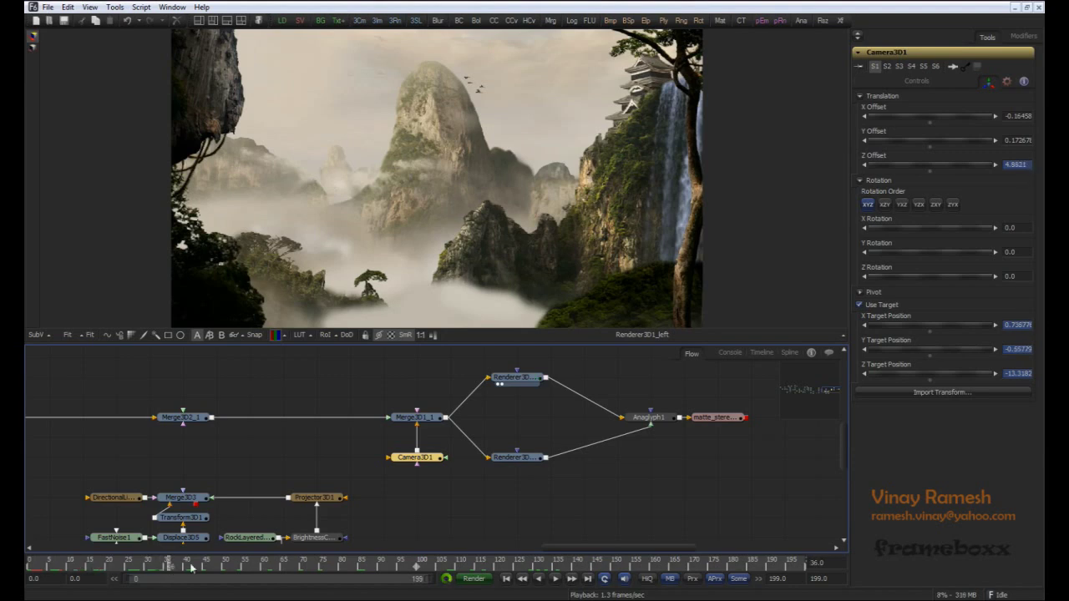
left_click_drag(191, 568, 352, 573)
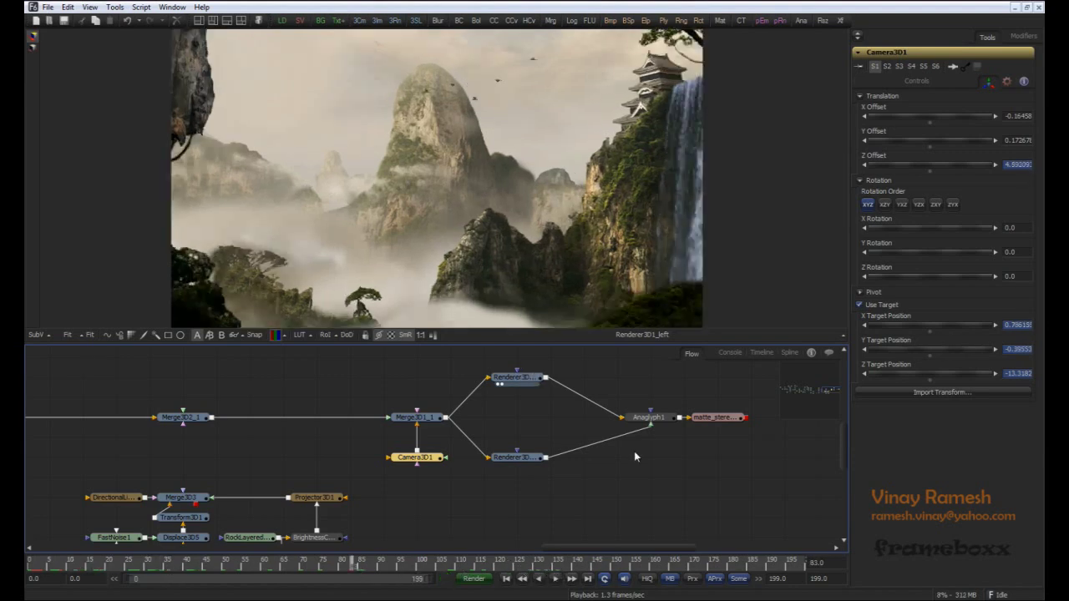
left_click(506, 579)
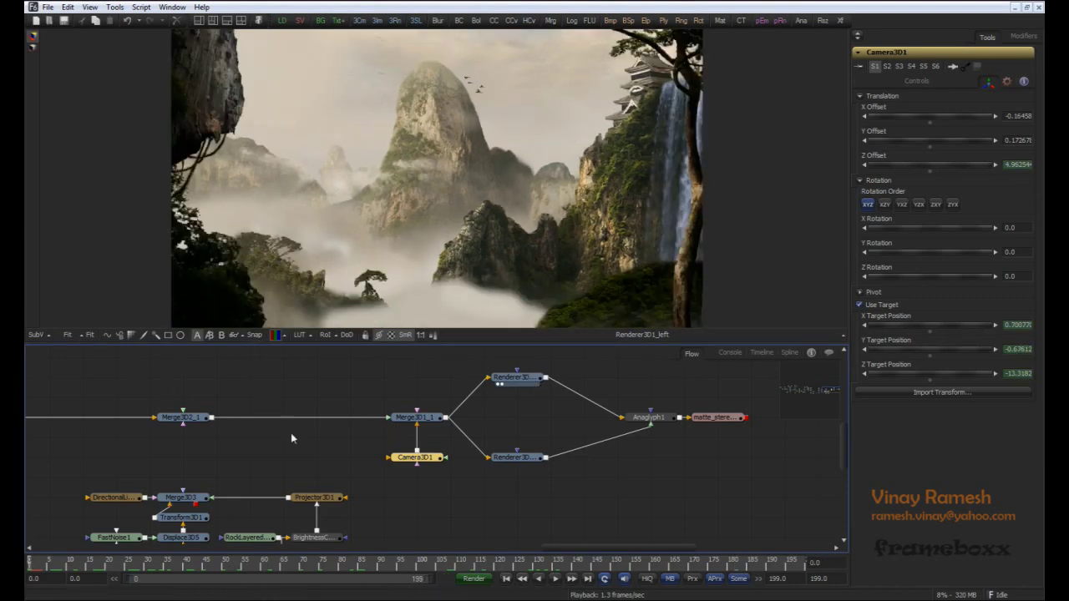
Step: Connect the rock's Merge3D3 node to Merge3D2_1 to add the foreground rock to the render
left_click(266, 443)
middle_click_drag(265, 444, 355, 430)
mouse_move(344, 462)
left_mouse_down()
mouse_move(341, 440)
mouse_move(341, 467)
left_mouse_up()
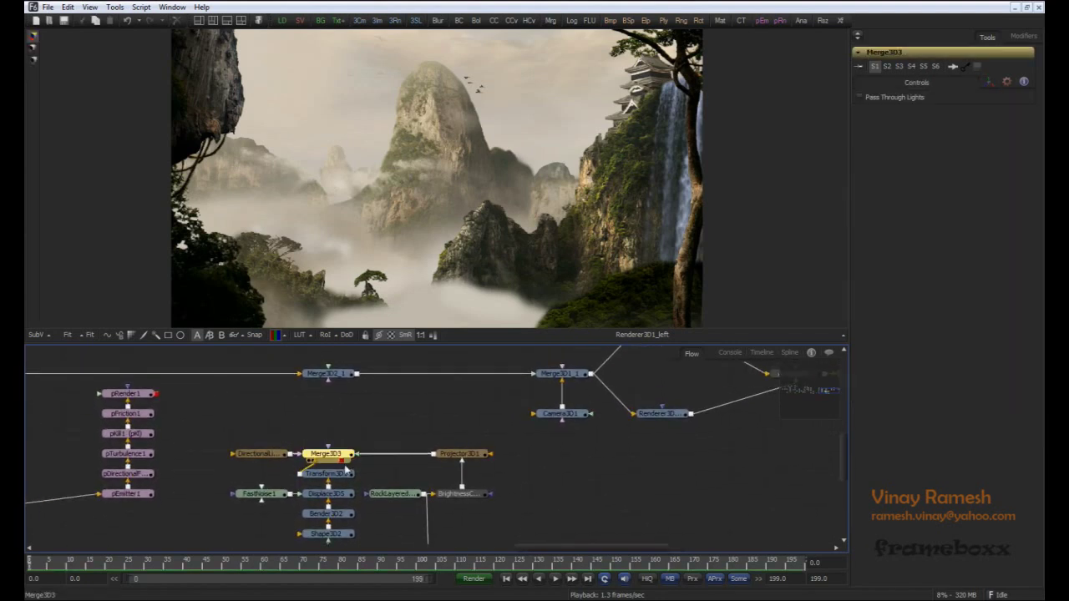
left_click(378, 424)
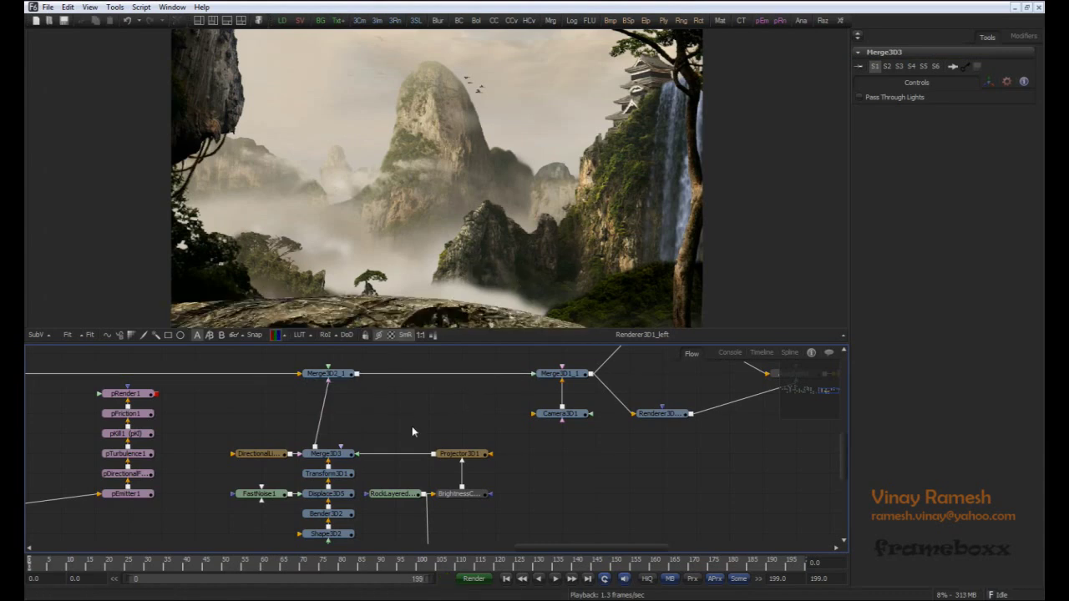
Step: View Shape3D2 in the 3D viewer, inspect its subdivision settings, and connect it to Bender3D2
middle_click_drag(411, 425, 405, 384)
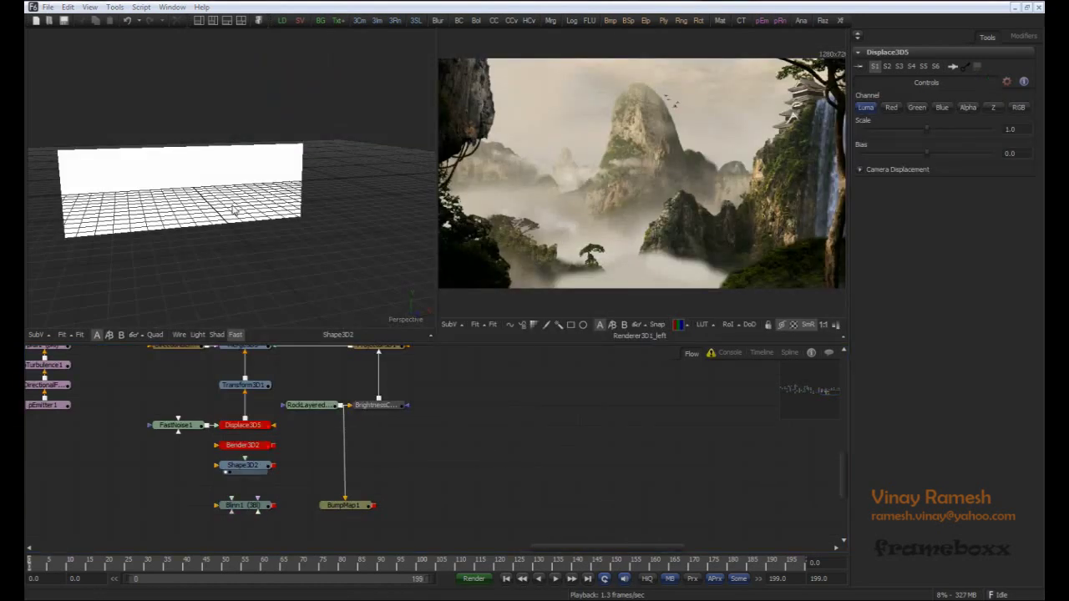
left_click(253, 468)
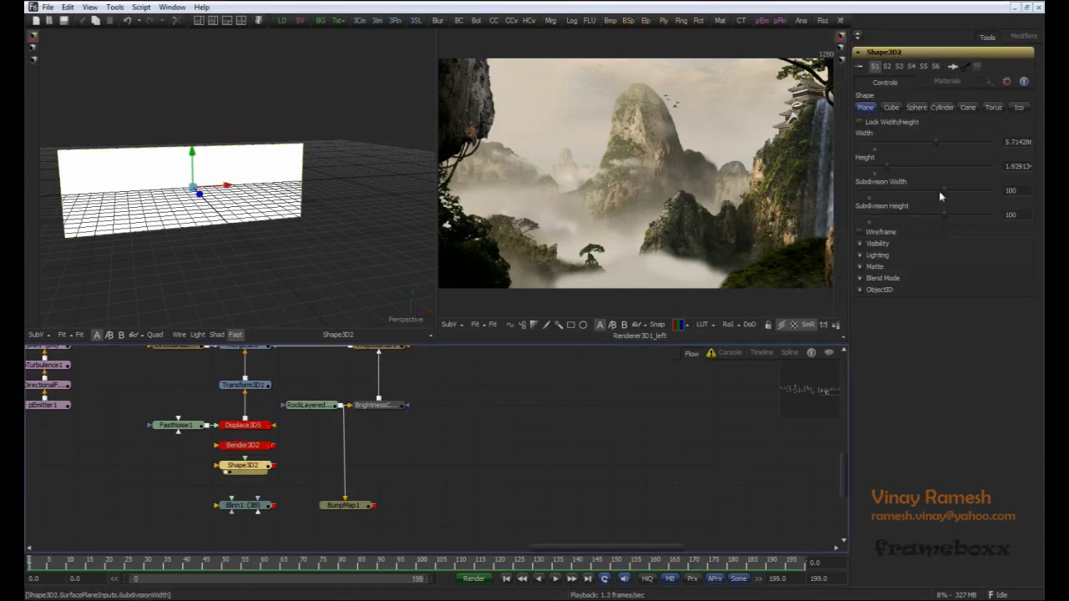
left_click(512, 427)
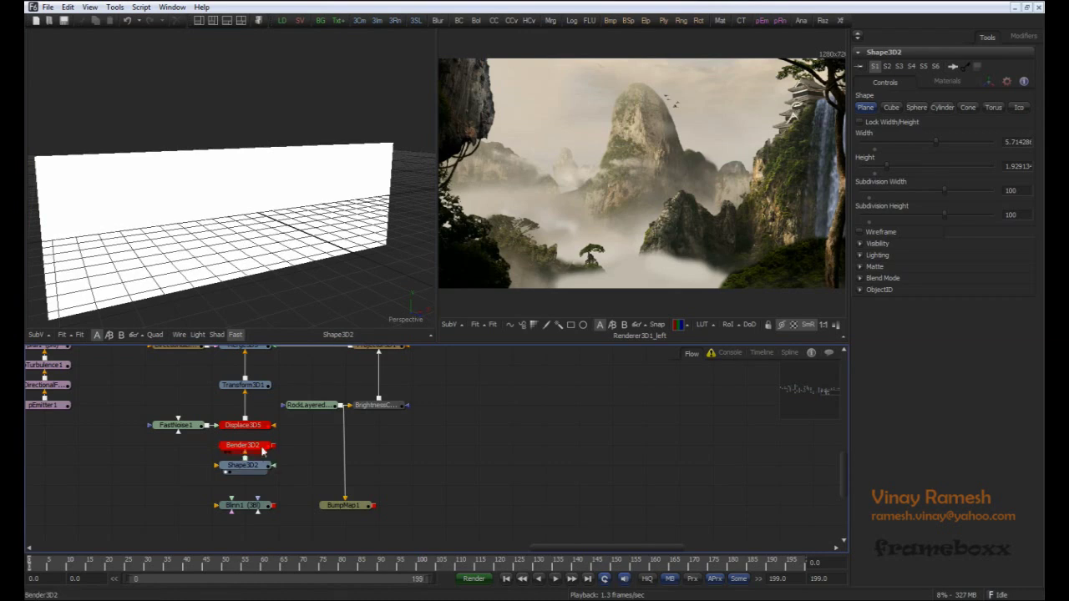
Step: View Bender3D2 in the 3D viewer with lighting enabled, and inspect its bend settings
left_click_drag(263, 451, 213, 296)
mouse_move(225, 240)
middle_mouse_down("alt")
mouse_move(362, 222)
mouse_move(262, 227)
mouse_move(242, 250)
mouse_move(230, 219)
mouse_move(257, 232)
mouse_move(227, 273)
middle_mouse_up("alt")
left_click(197, 334)
left_click(249, 448)
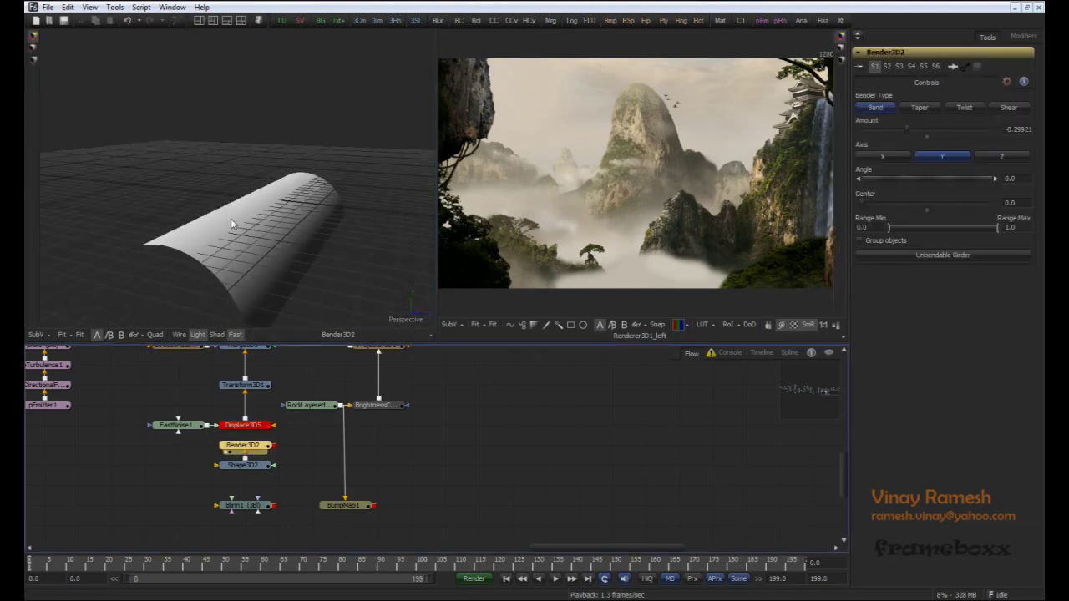
mouse_move(246, 238)
middle_mouse_down("alt")
mouse_move(257, 201)
mouse_move(286, 256)
mouse_move(252, 256)
middle_mouse_up("alt")
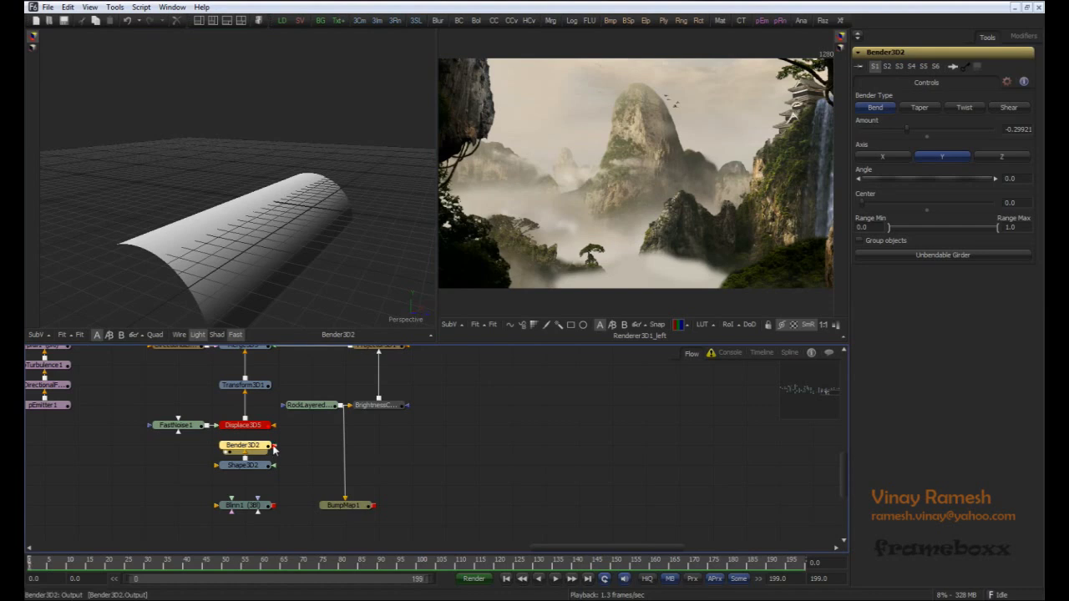
Step: Connect Bender3D2 to Displace3D5, and set FastNoise1's contrast to about 2.59 while viewing the displaced surface
left_click_drag(274, 446, 298, 279)
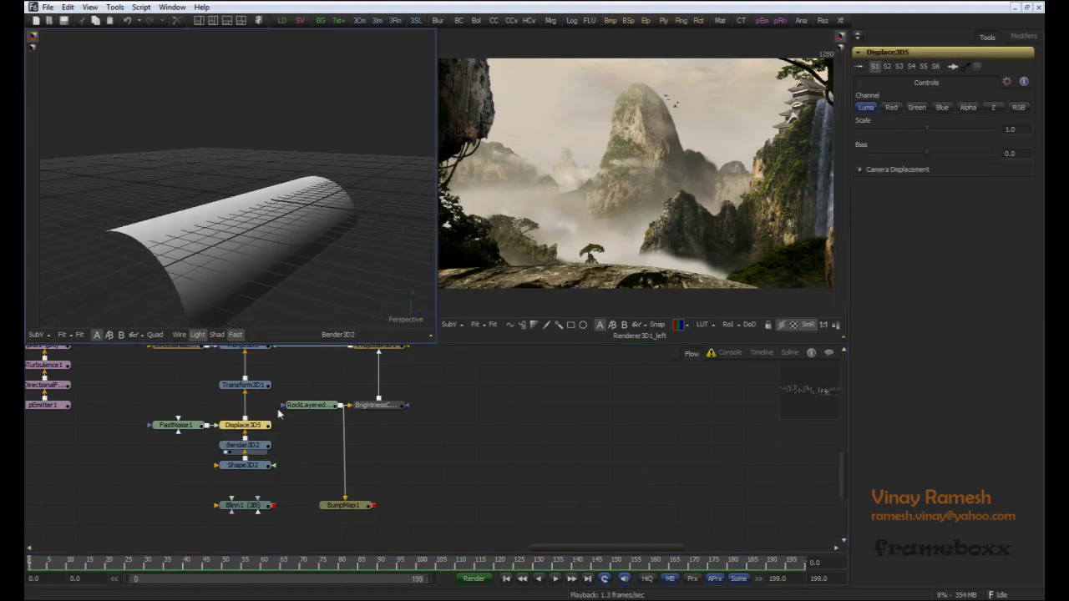
middle_click_drag(218, 294, 209, 251, "alt")
left_click(181, 425)
middle_click_drag(212, 288, 266, 290, "alt")
left_click(187, 427)
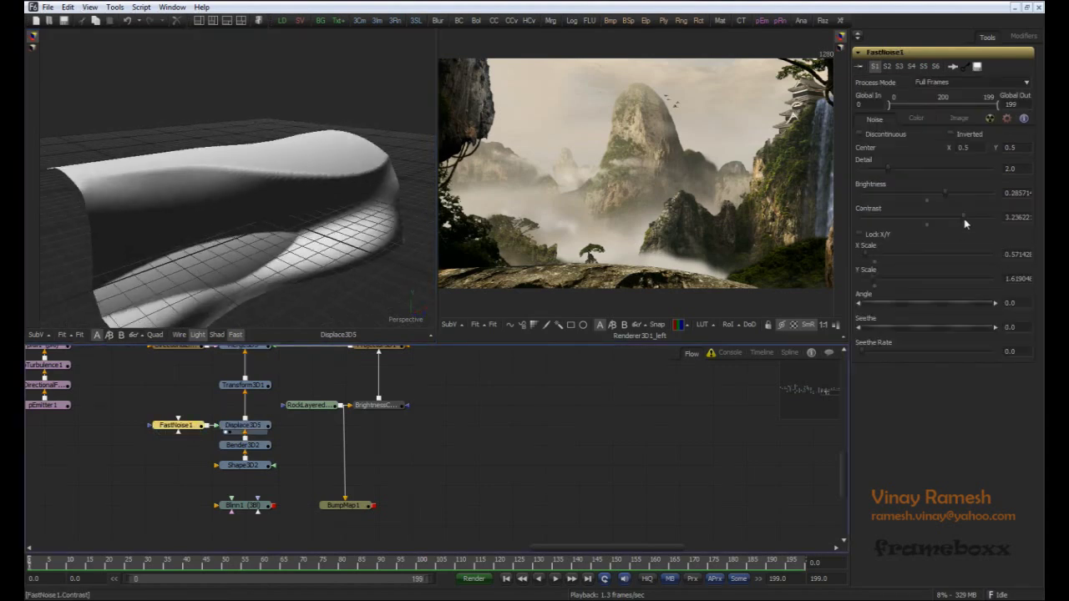
mouse_move(964, 223)
left_mouse_down()
mouse_move(942, 222)
mouse_move(954, 224)
left_mouse_up()
Step: View Transform3D1 in the 3D viewer, and examine the transformed surface from several angles
middle_click_drag(288, 376, 292, 413)
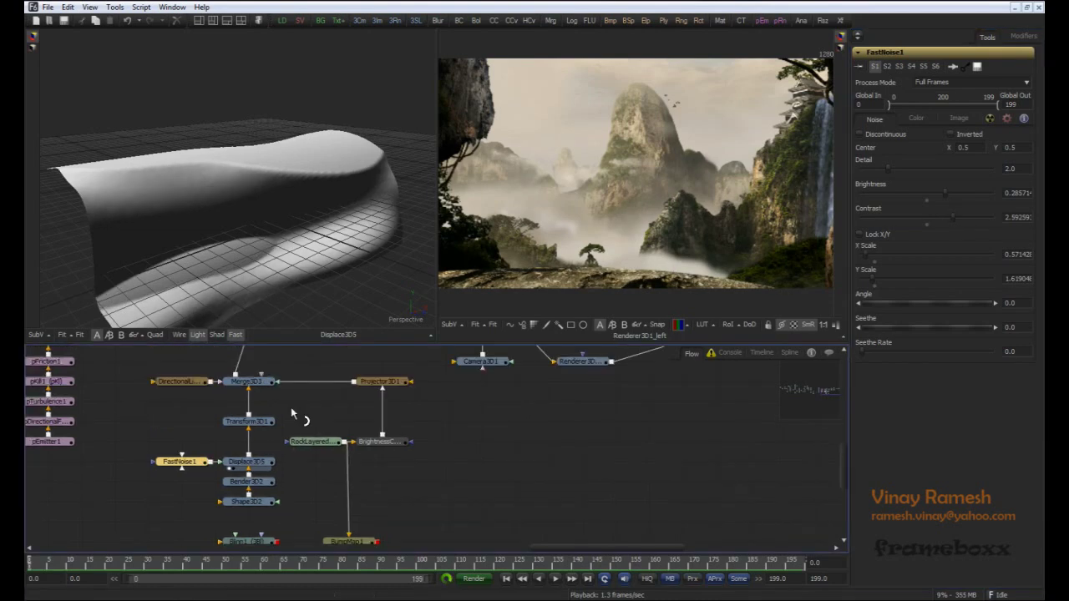
left_click_drag(263, 423, 249, 220)
middle_click_drag(250, 221, 334, 197, "alt")
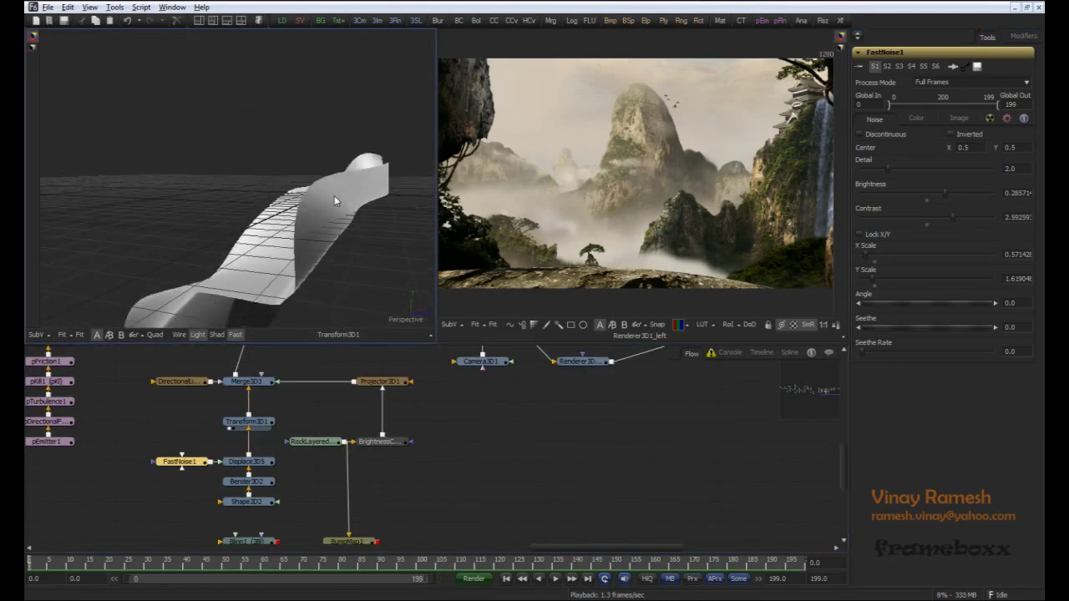
middle_click_drag(281, 400, 295, 407)
left_click(274, 402)
middle_click_drag(288, 246, 302, 281, "alt")
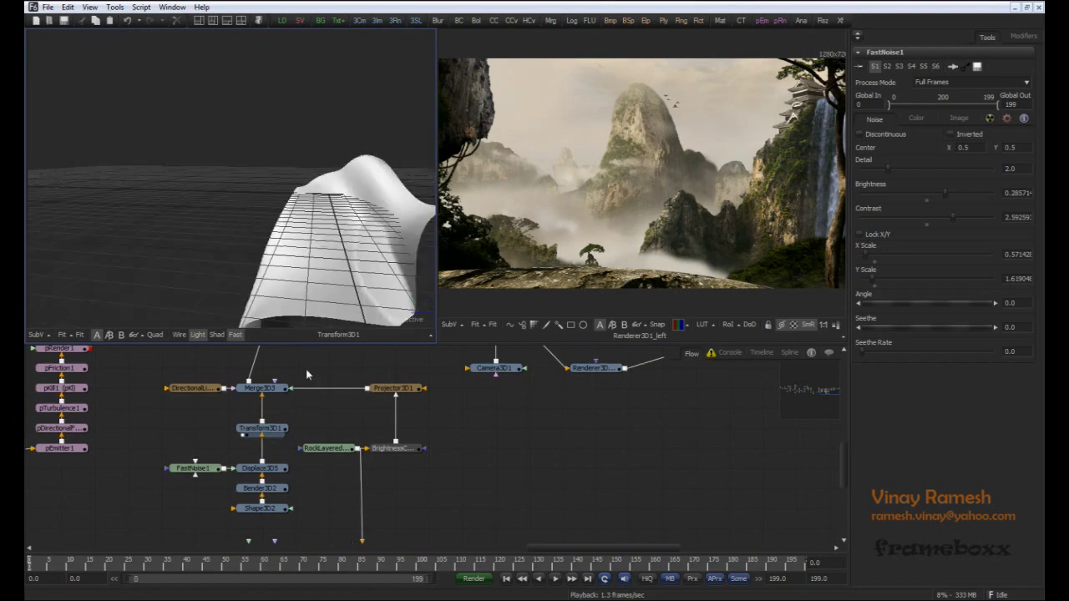
Step: View Merge3D3 in the 3D viewer, and examine the rock texture projected on the surface
middle_click_drag(306, 369, 313, 385)
left_click(251, 411)
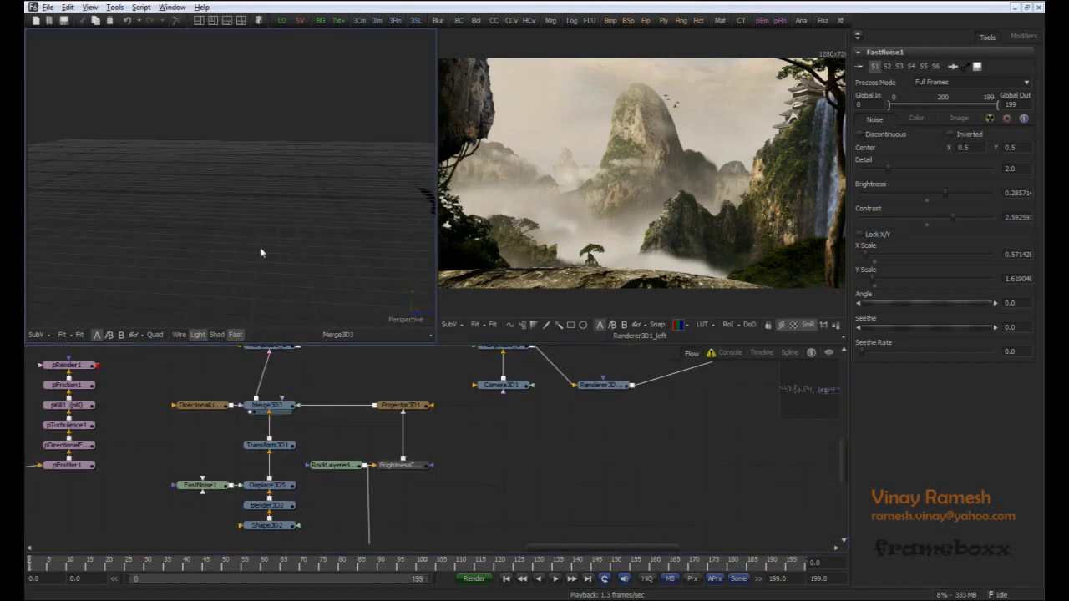
middle_click_drag(261, 252, 178, 234, "alt")
middle_click_drag(323, 383, 289, 393)
left_click(353, 416)
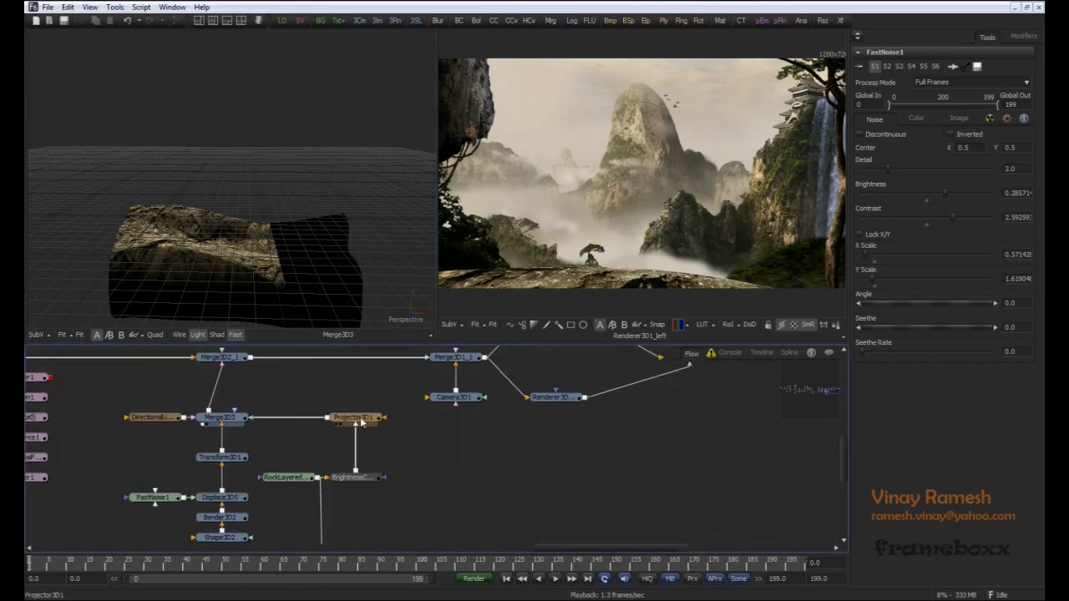
scroll(253, 238, "down", 3, "ctrl")
middle_click_drag(253, 236, 260, 264, "alt")
Step: View the RockLayered0037_M.jpg loader in the second viewer, and compare its texture with the projected rock
left_click_drag(294, 483, 488, 337)
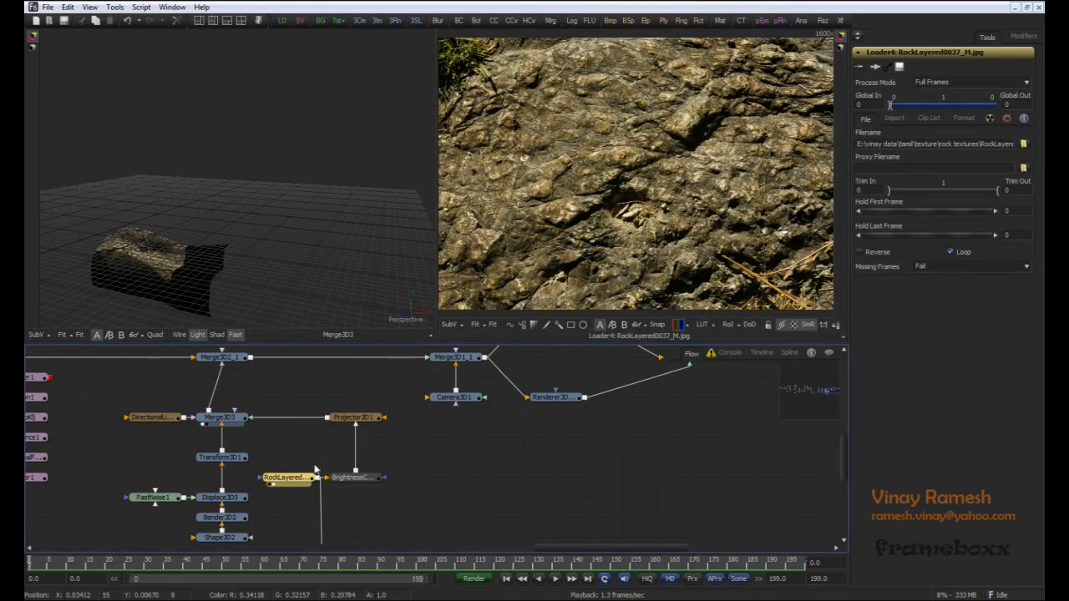
left_click(337, 447)
middle_click_drag(337, 447, 342, 457)
middle_click_drag(167, 250, 227, 256)
scroll(219, 252, "up", 3, "ctrl")
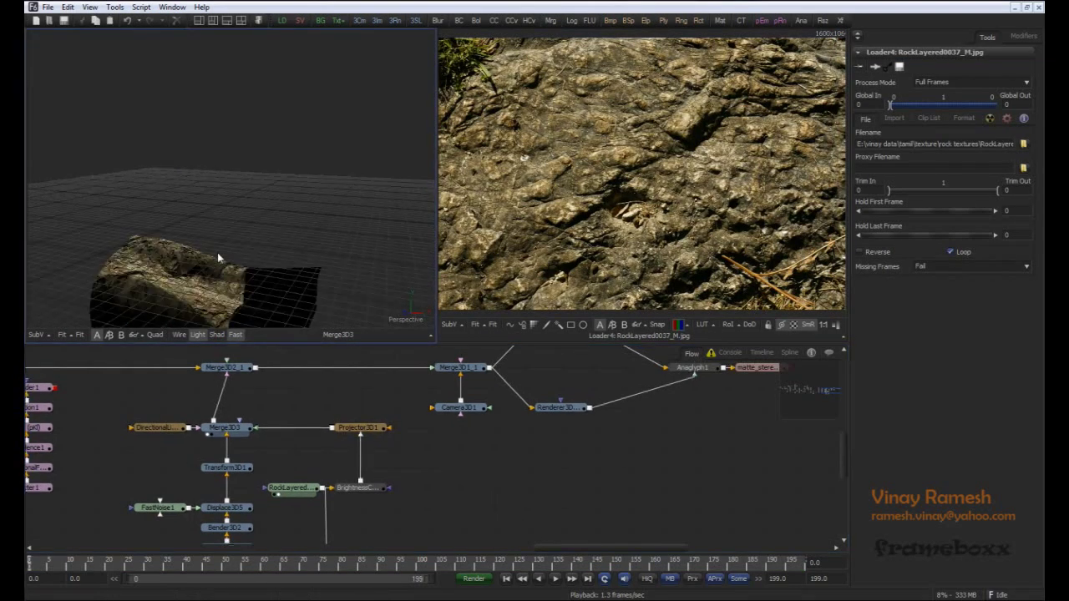
Step: Inspect Projector3D1's position and projection settings above the rock, and BrightnessContrast1's gain and gamma settings
left_click(358, 428)
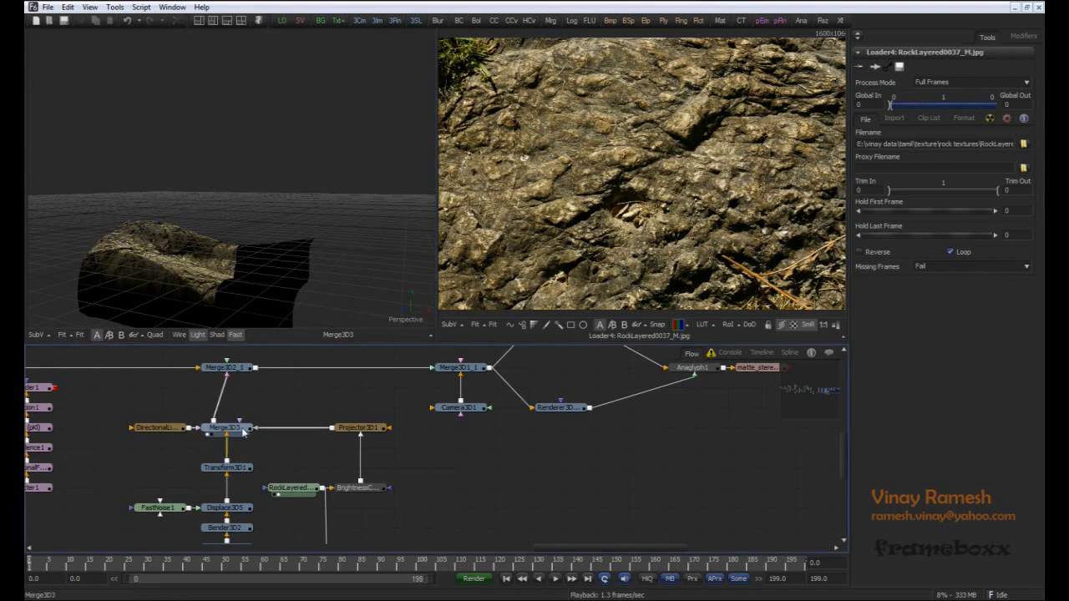
middle_click_drag(293, 317, 217, 215, "alt")
scroll(216, 215, "down", 3, "ctrl")
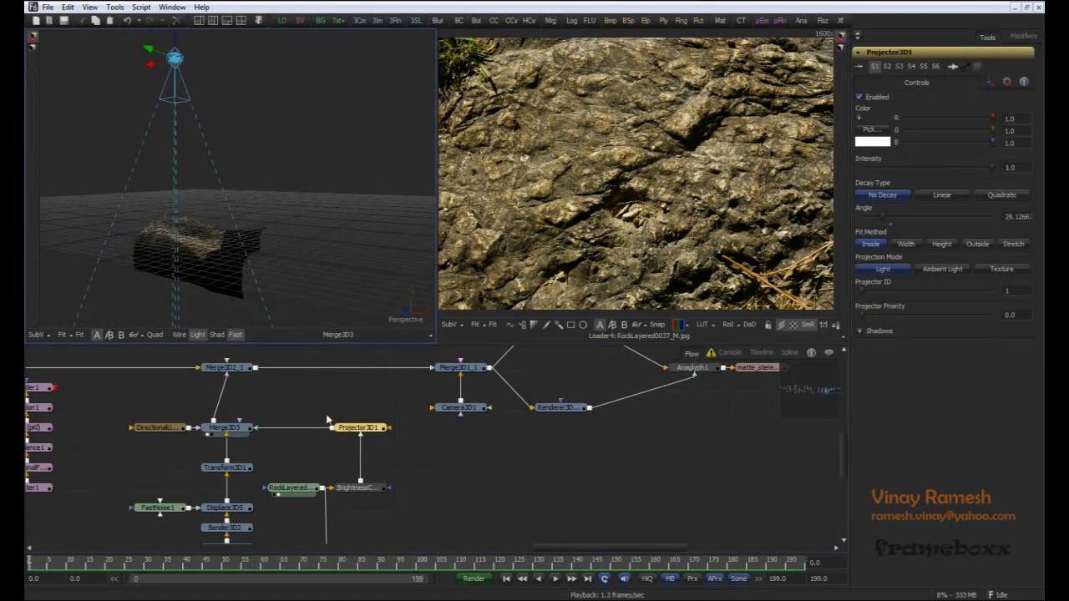
left_click(376, 489)
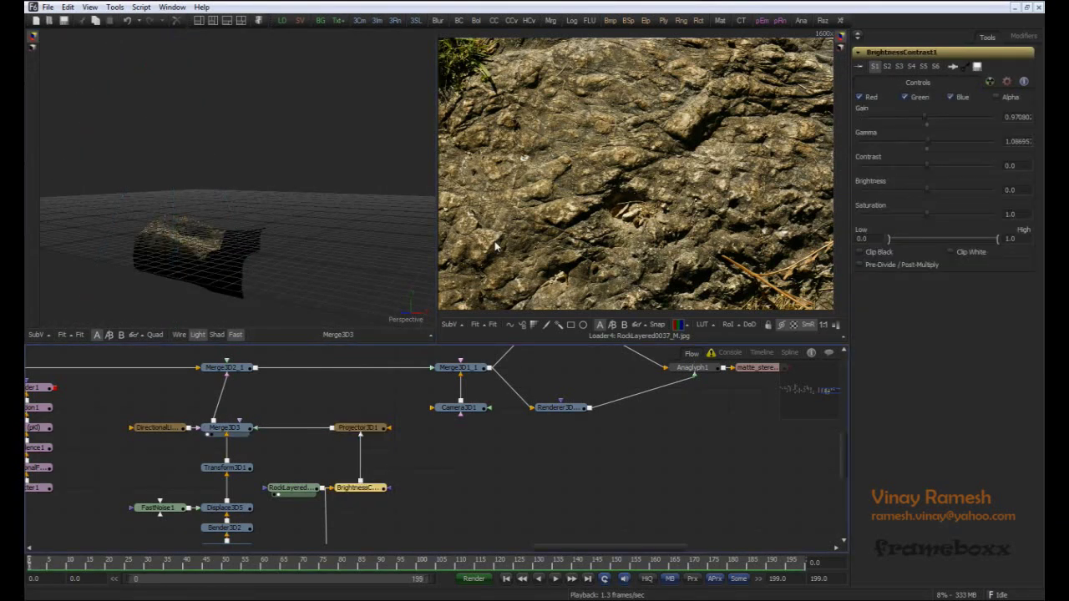
middle_click_drag(136, 276, 178, 242, "alt")
scroll(178, 274, "up", 3, "ctrl")
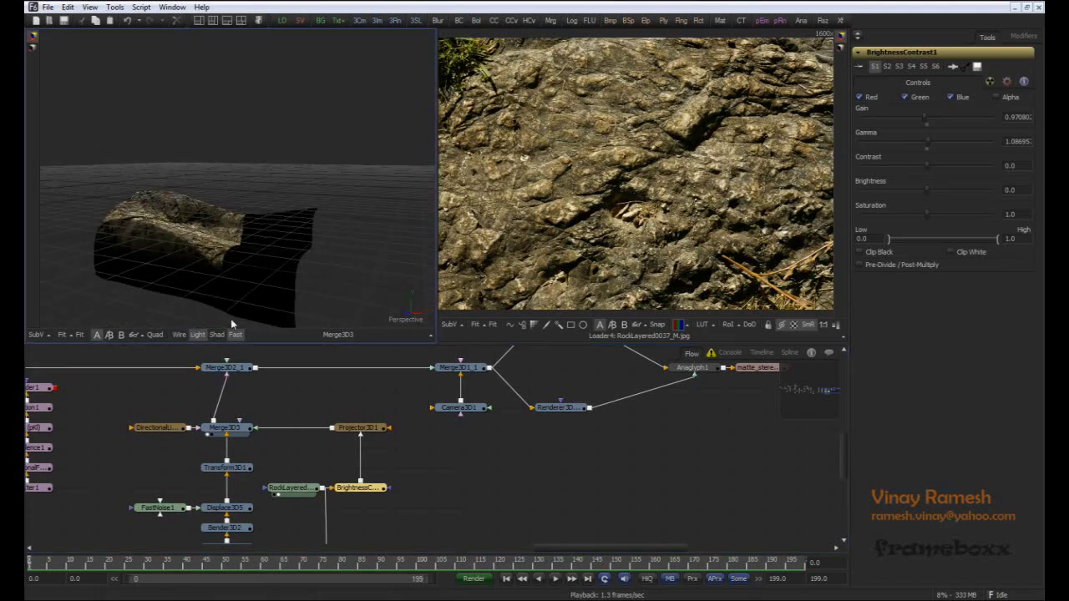
Step: Move the DirectionalLight1 node farther from Merge3D3 in the flow, and examine the lit rock surface up close
middle_click_drag(302, 410, 335, 409)
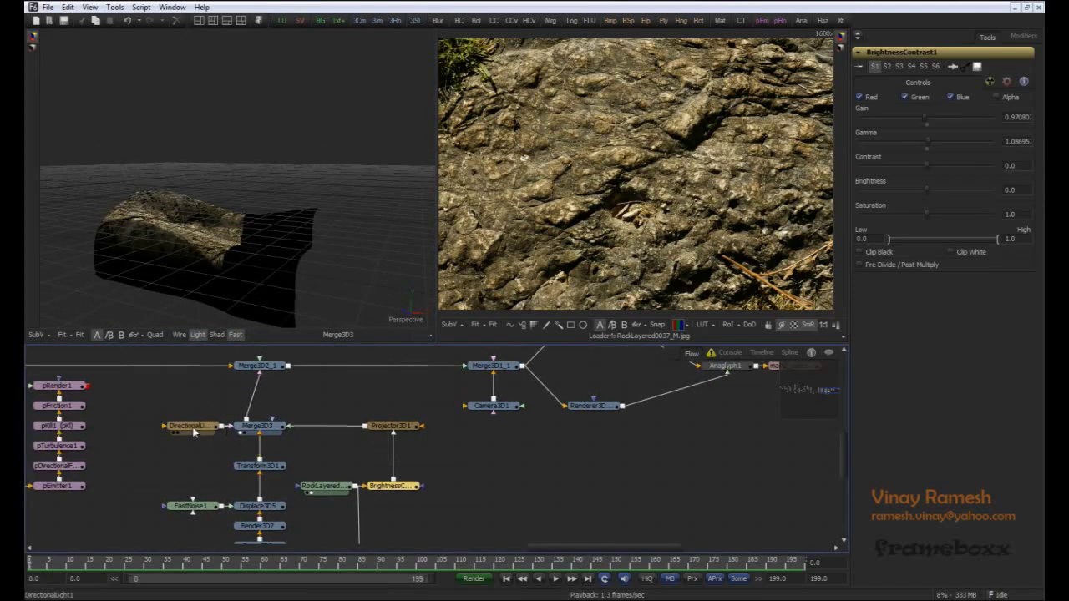
left_click_drag(179, 431, 171, 431)
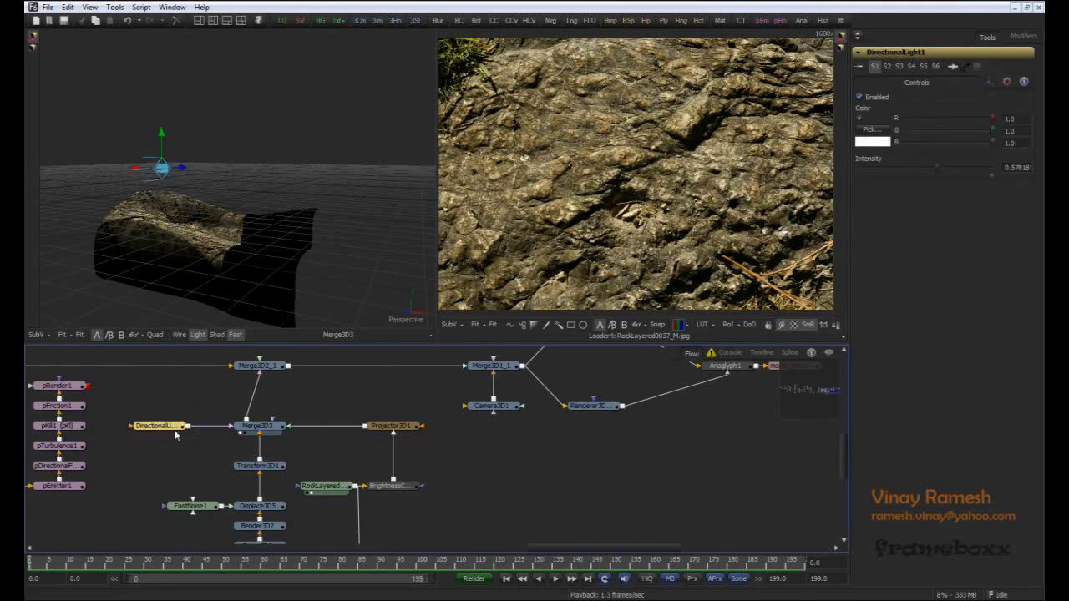
left_click_drag(176, 453, 176, 451)
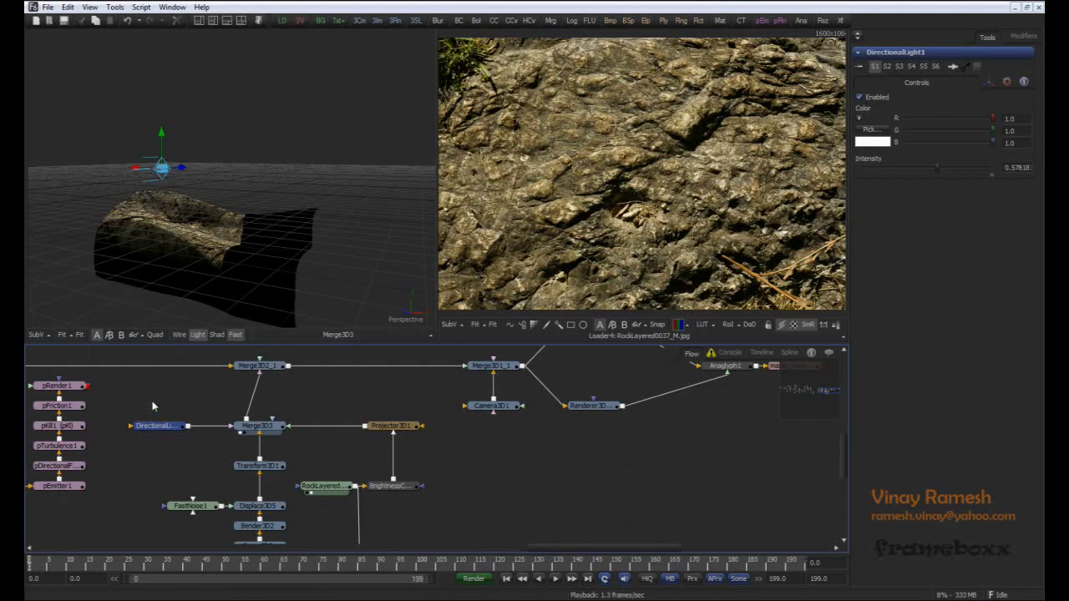
mouse_move(202, 268)
middle_mouse_down("alt")
mouse_move(236, 284)
mouse_move(224, 287)
mouse_move(215, 272)
mouse_move(287, 261)
mouse_move(270, 234)
mouse_move(185, 256)
middle_mouse_up("alt")
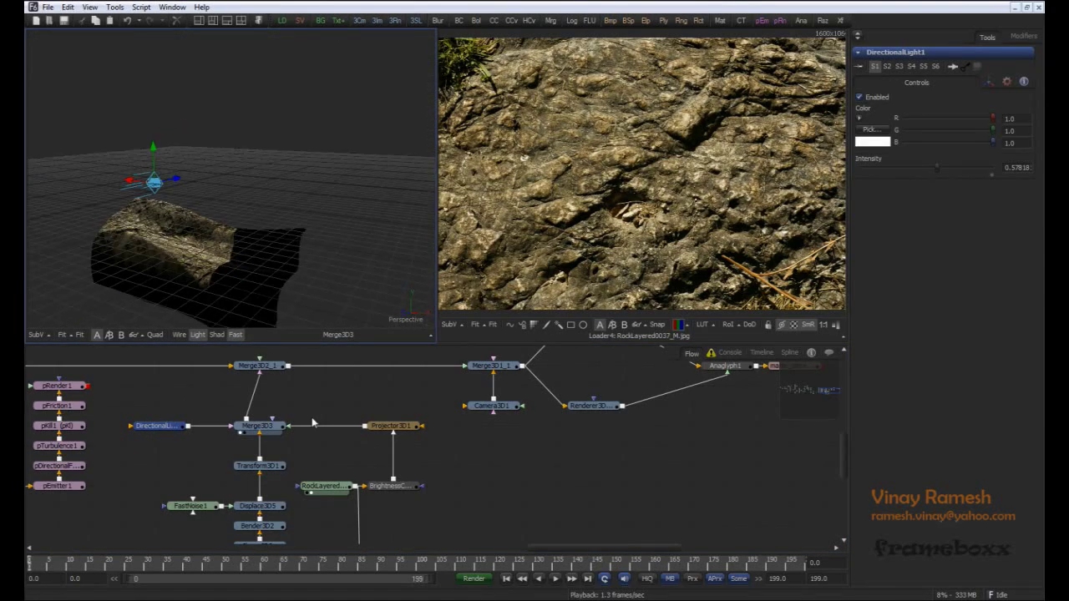
middle_click_drag(312, 419, 306, 409)
middle_click_drag(148, 263, 281, 241, "alt")
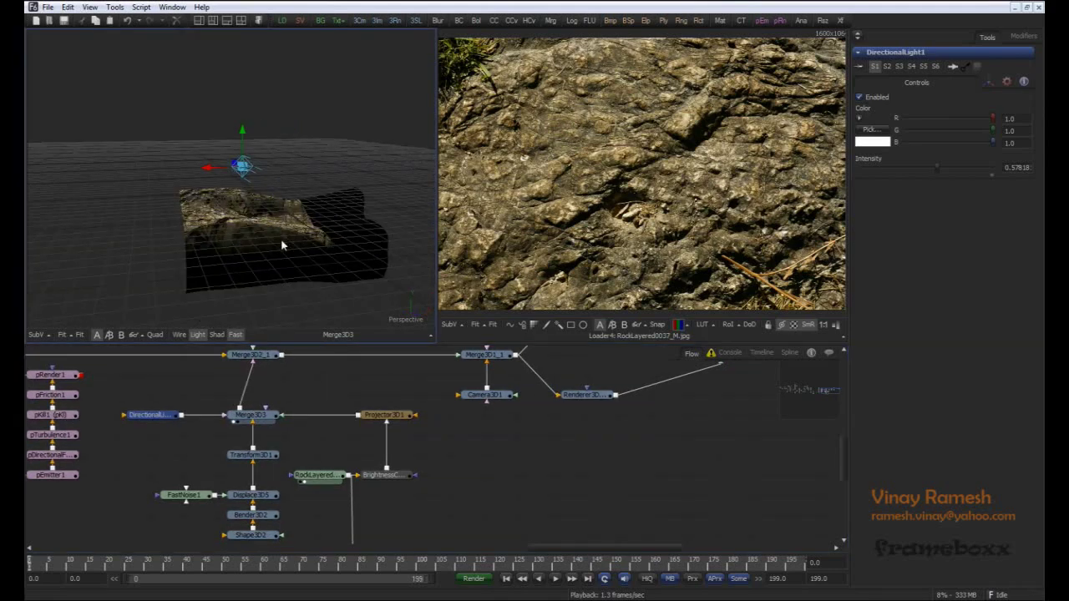
scroll(282, 244, "up", 4)
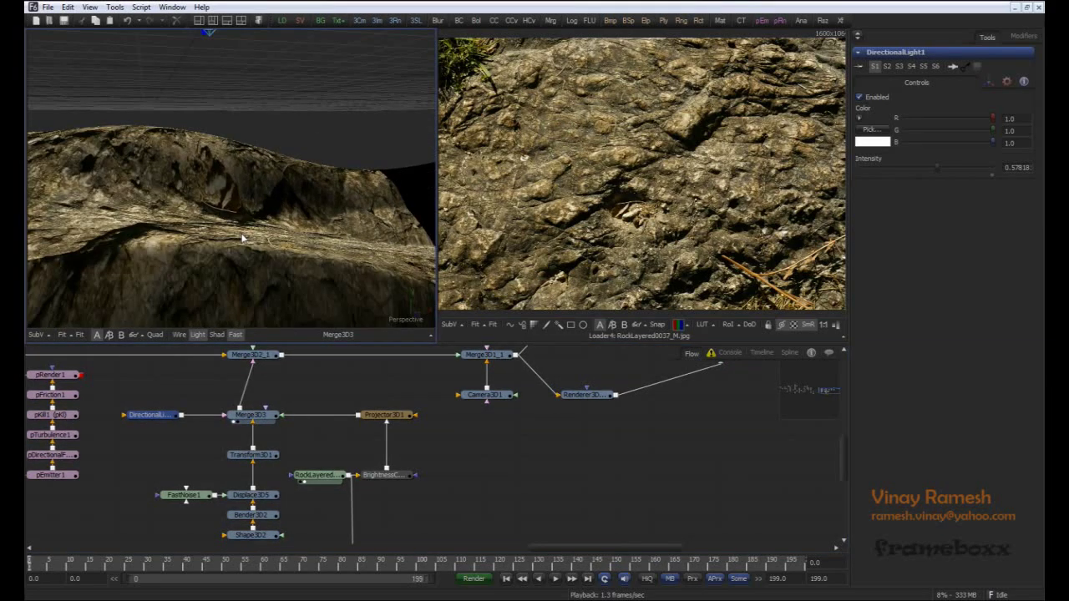
Step: View BumpMap1 in the second viewer and adjust its Height Scale to about 6.05
middle_click_drag(205, 242, 195, 255, "alt")
left_click(321, 443)
middle_click_drag(391, 541, 368, 497)
left_click(326, 512)
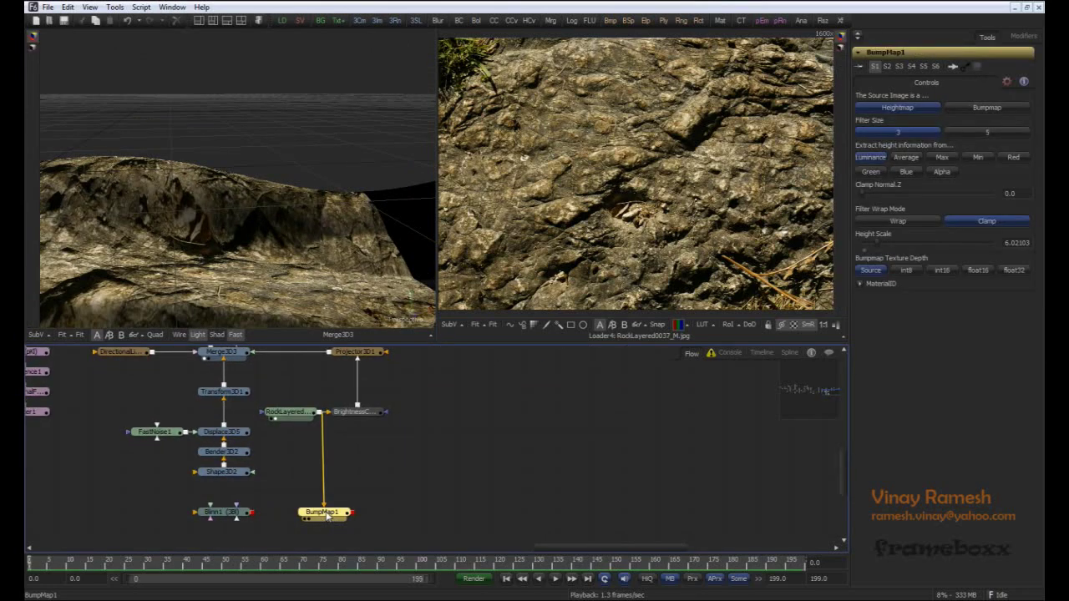
left_click_drag(330, 518, 635, 175)
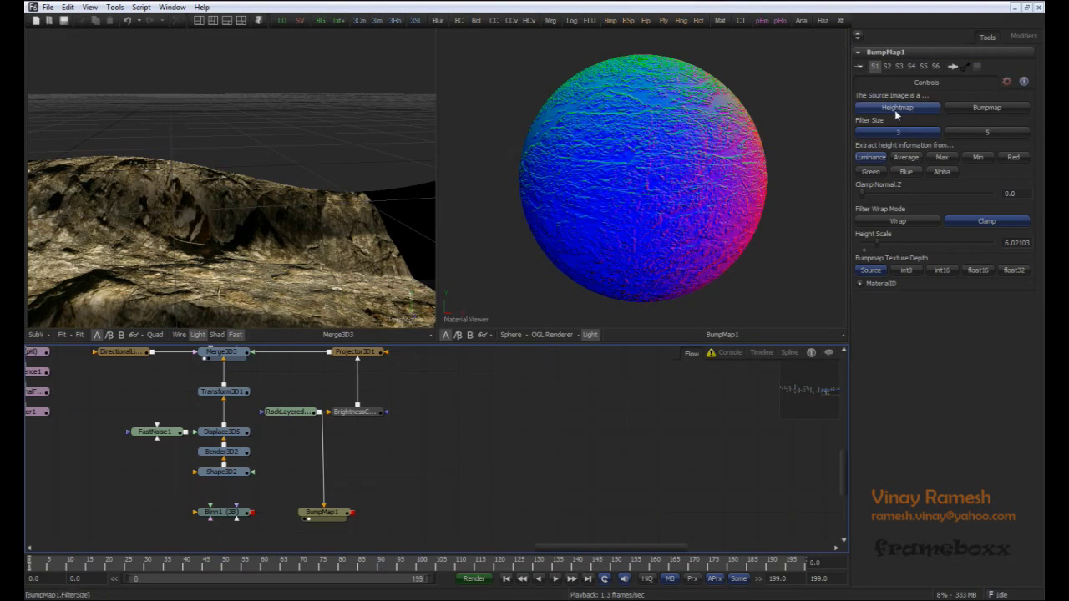
left_click_drag(878, 249, 881, 249)
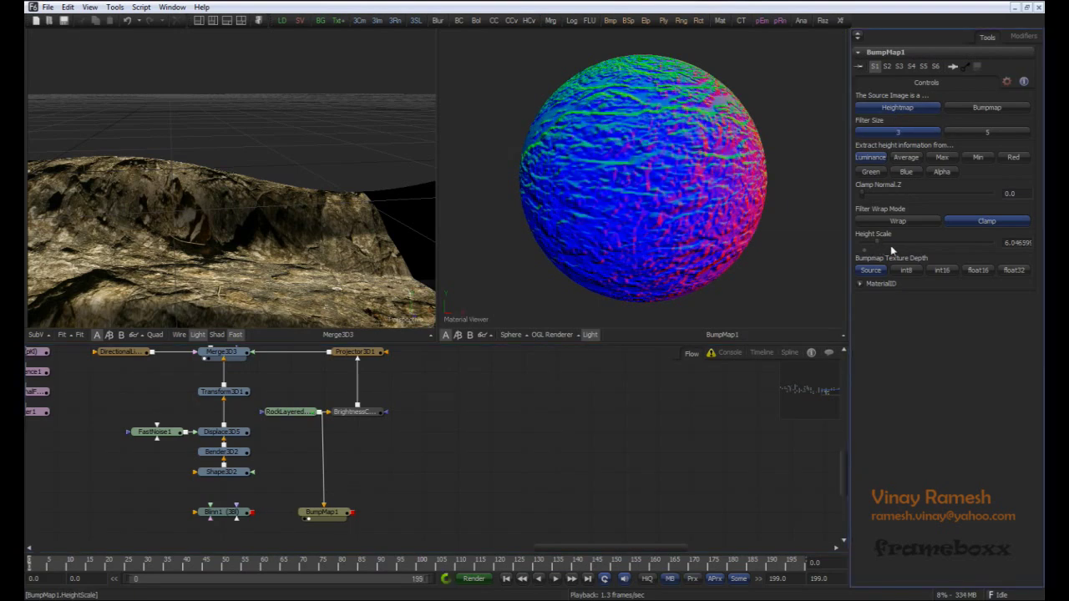
middle_click_drag(529, 471, 592, 453)
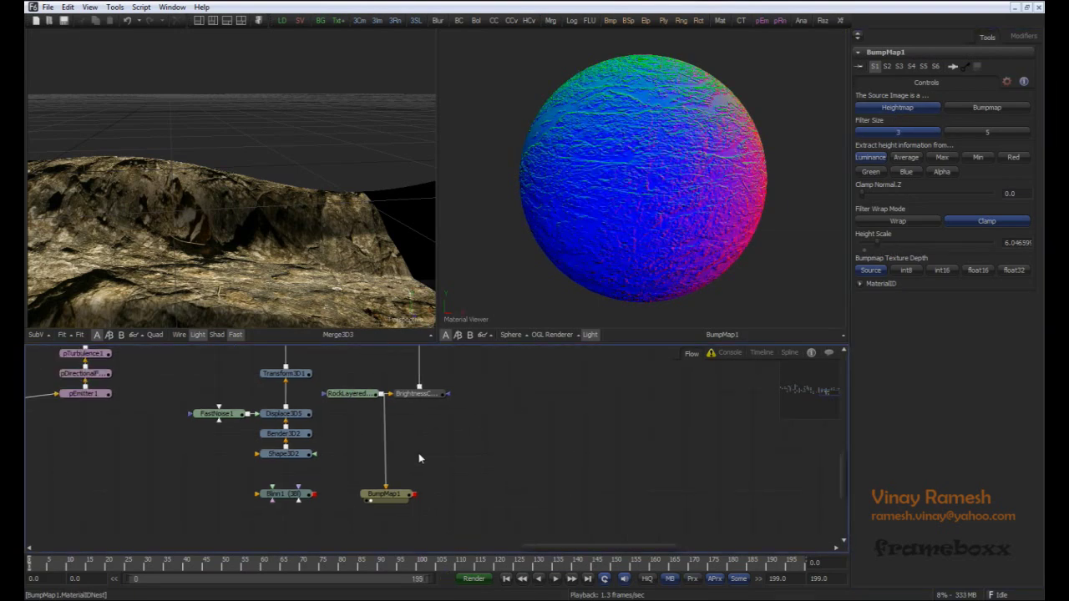
middle_click_drag(418, 453, 419, 461)
Step: Connect BumpMap1's output to the Blinn1 node as its Bumpmap Material
middle_click_drag(210, 246, 178, 244, "alt")
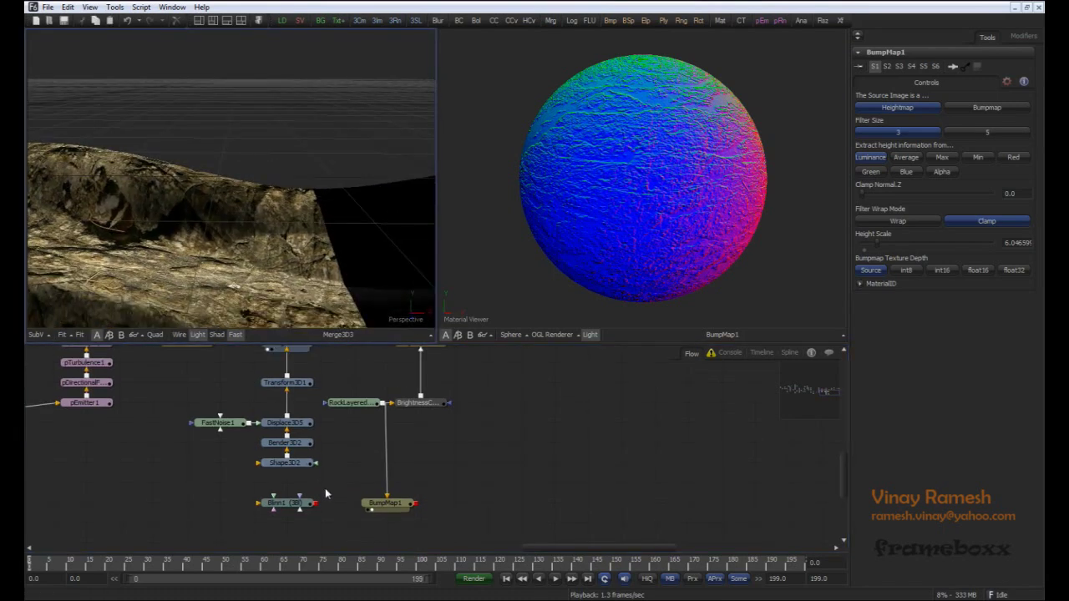
left_click(325, 493)
left_click(294, 505)
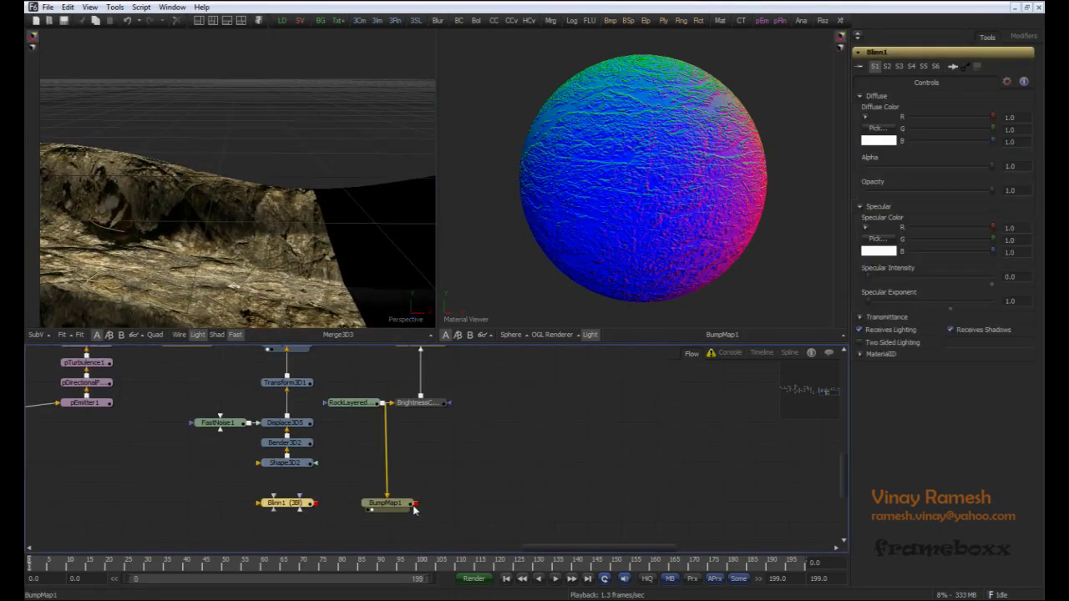
left_click_drag(381, 482, 299, 509)
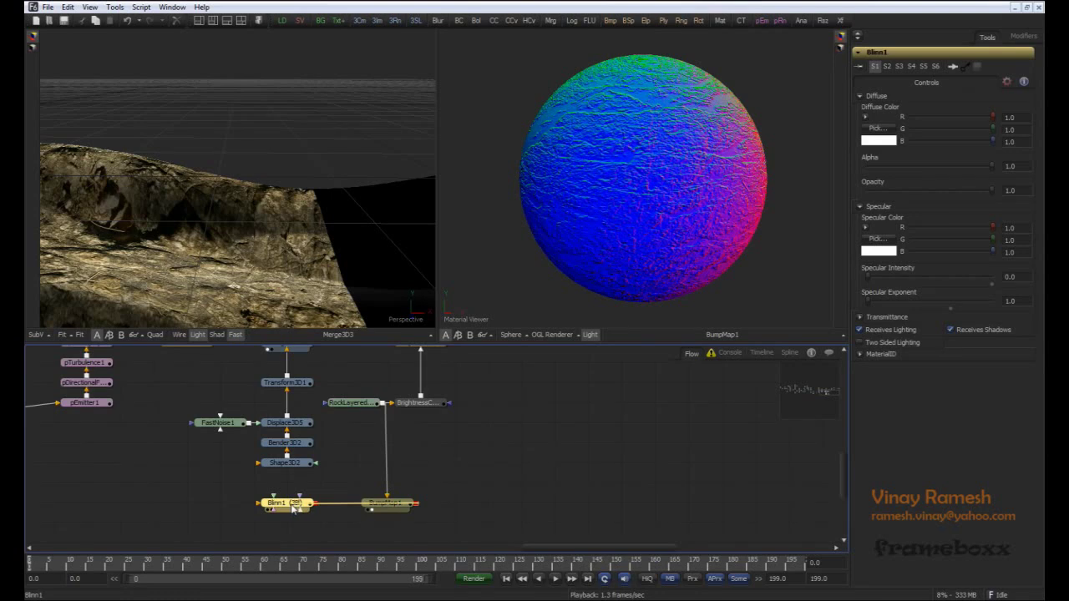
right_click_drag(292, 505, 291, 504)
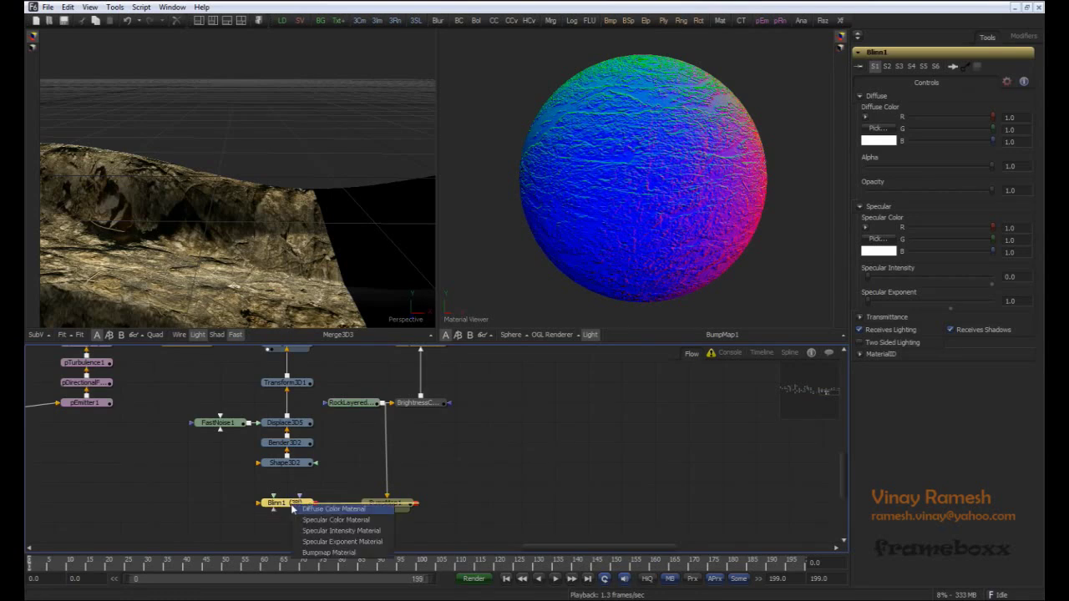
left_click(332, 553)
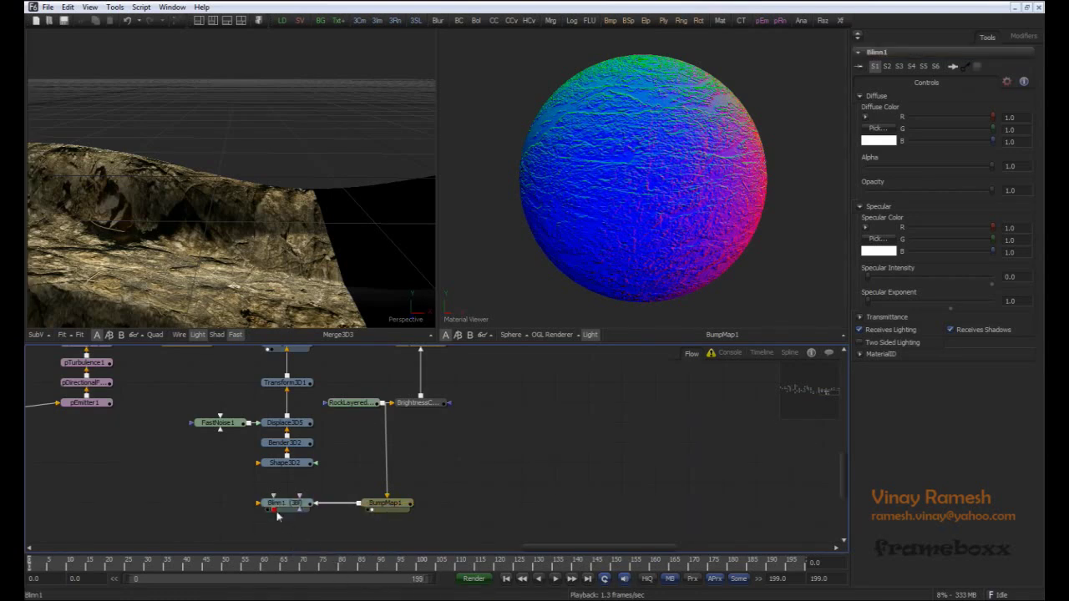
Step: Connect Blinn1 to Shape3D2's material input, and examine the bump detail on the lit rock
left_click_drag(276, 511, 284, 465)
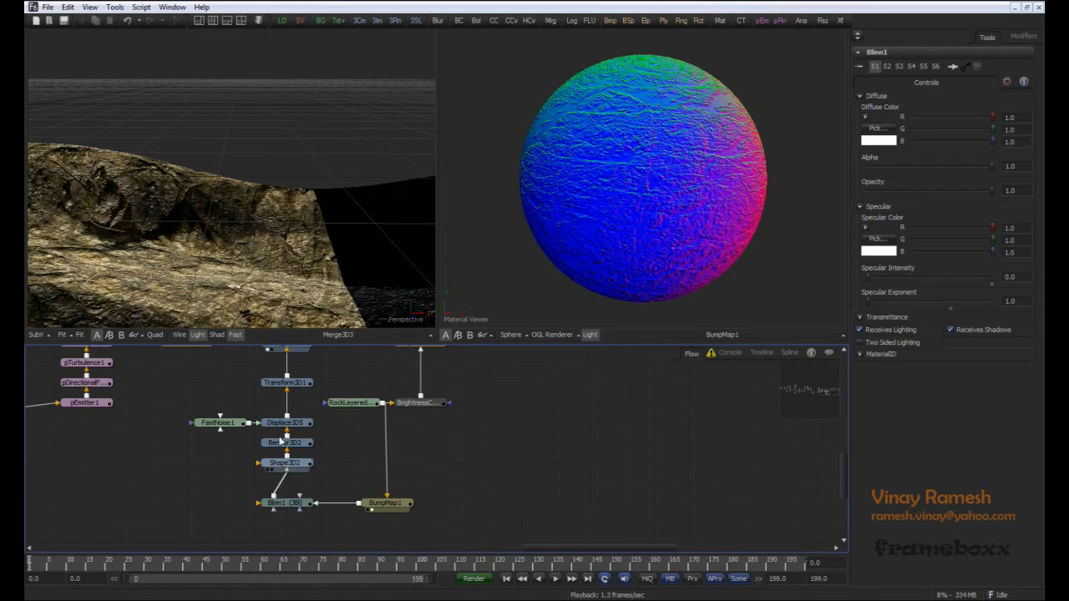
middle_click_drag(226, 217, 217, 269, "alt")
left_click(195, 335)
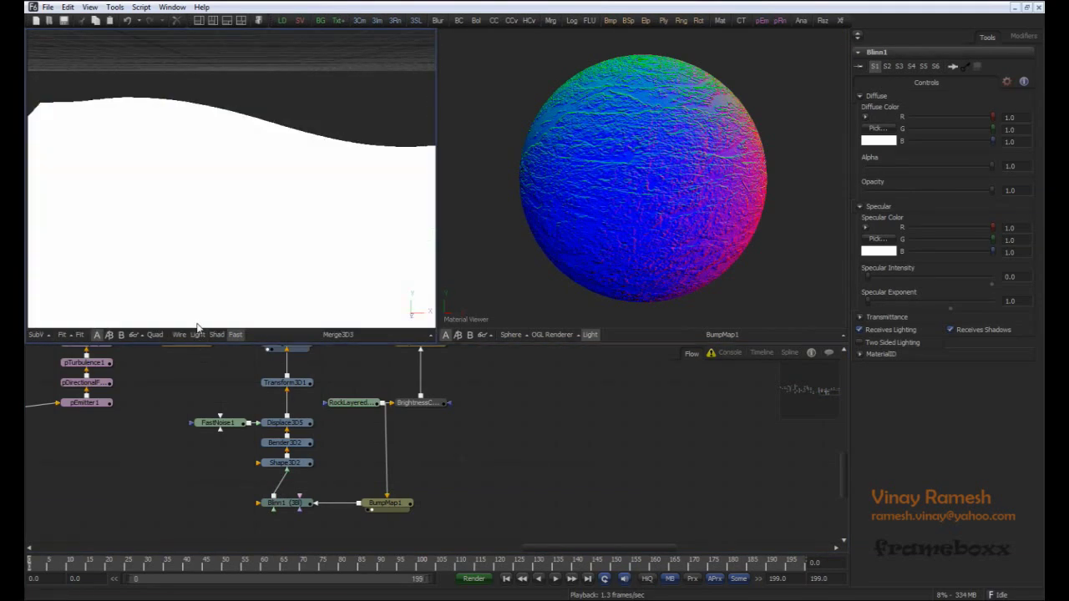
left_click(391, 504)
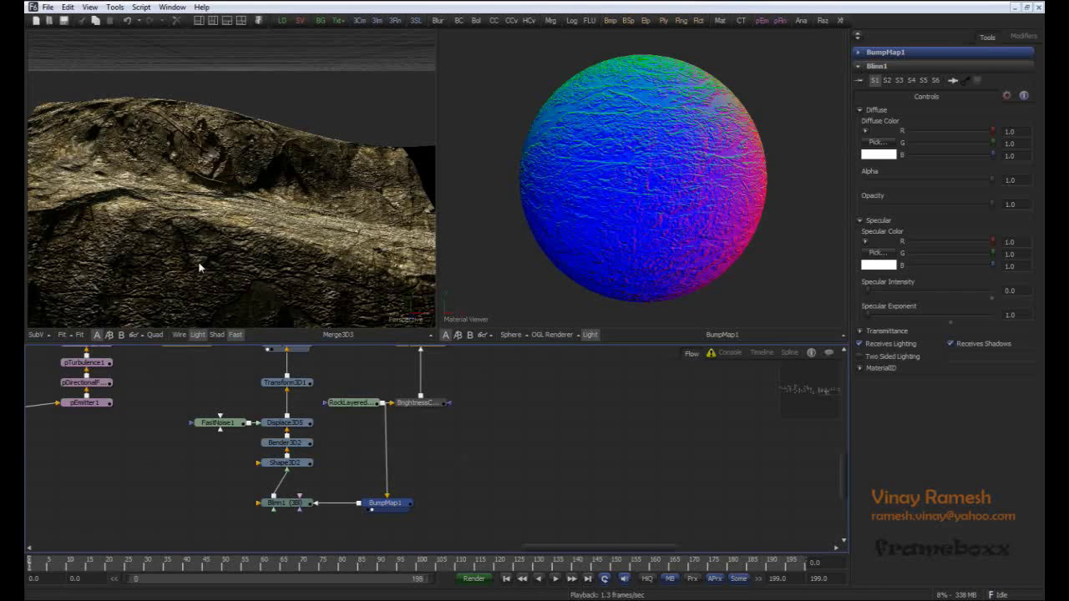
middle_click_drag(256, 244, 217, 250, "alt")
Step: View Merge3D2_1 in a single large viewer, and examine the rock together with the matte painting layers
middle_click_drag(342, 378, 339, 464)
left_click_drag(297, 371, 284, 165)
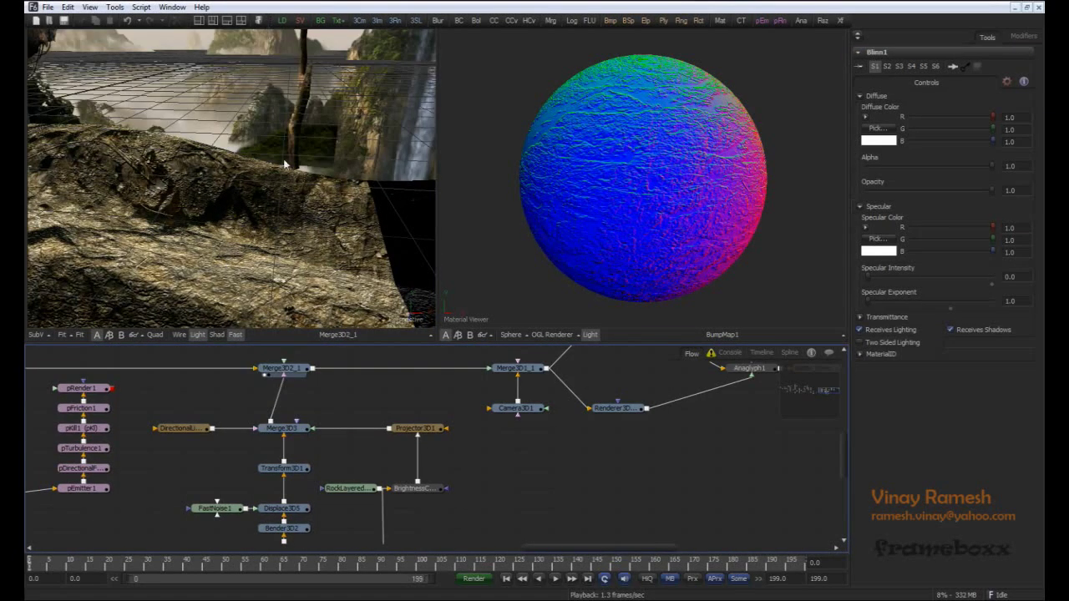
left_click(200, 23)
middle_click_drag(317, 148, 369, 222, "alt")
scroll(312, 172, "down", 3, "ctrl")
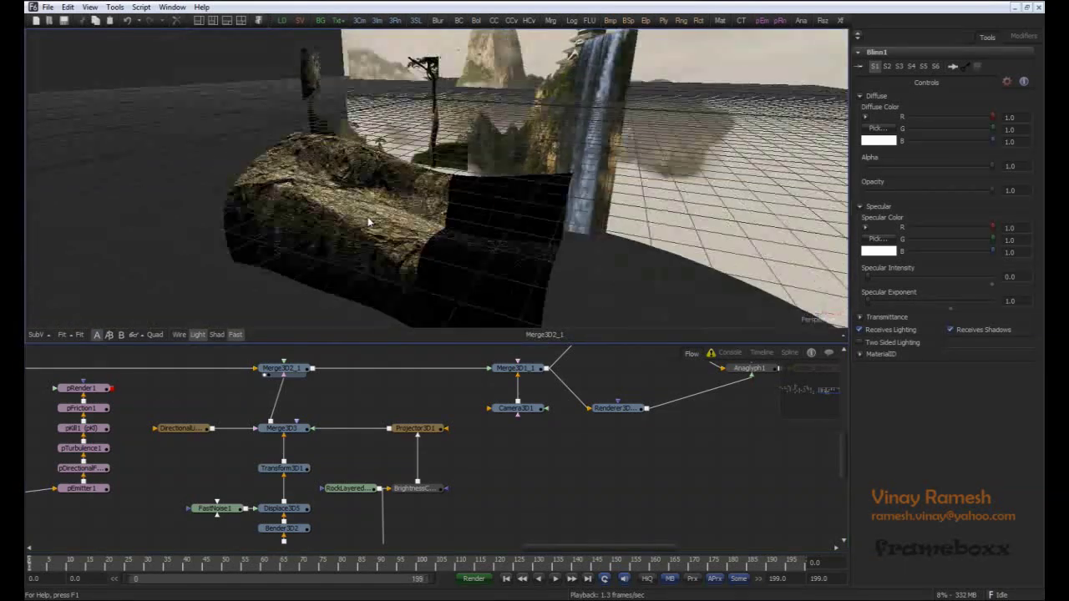
Step: View Merge3D1_1 with the camera added, followed by the Renderer3D1_left output in the same viewer
middle_click_drag(461, 387, 354, 436)
left_click_drag(372, 421, 374, 221)
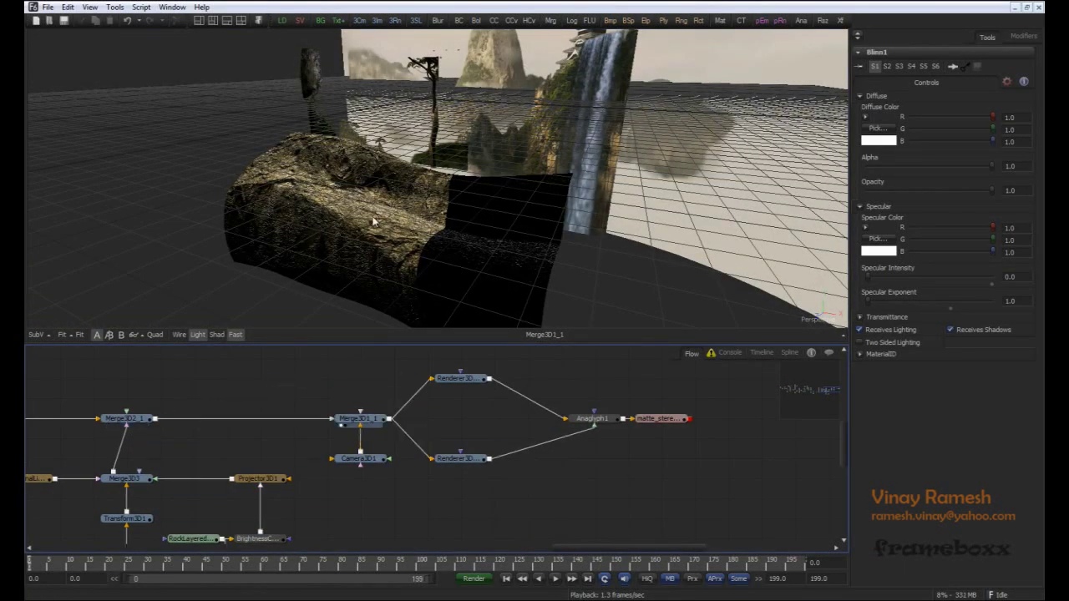
middle_click_drag(373, 221, 409, 224, "alt")
left_click_drag(472, 383, 422, 206)
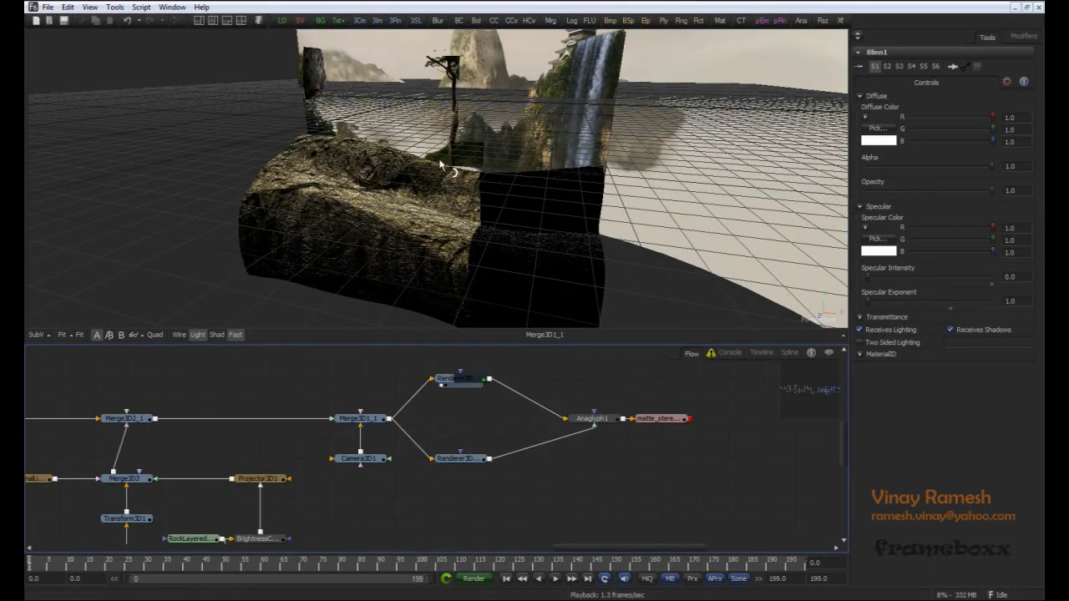
left_click(461, 380)
key("1")
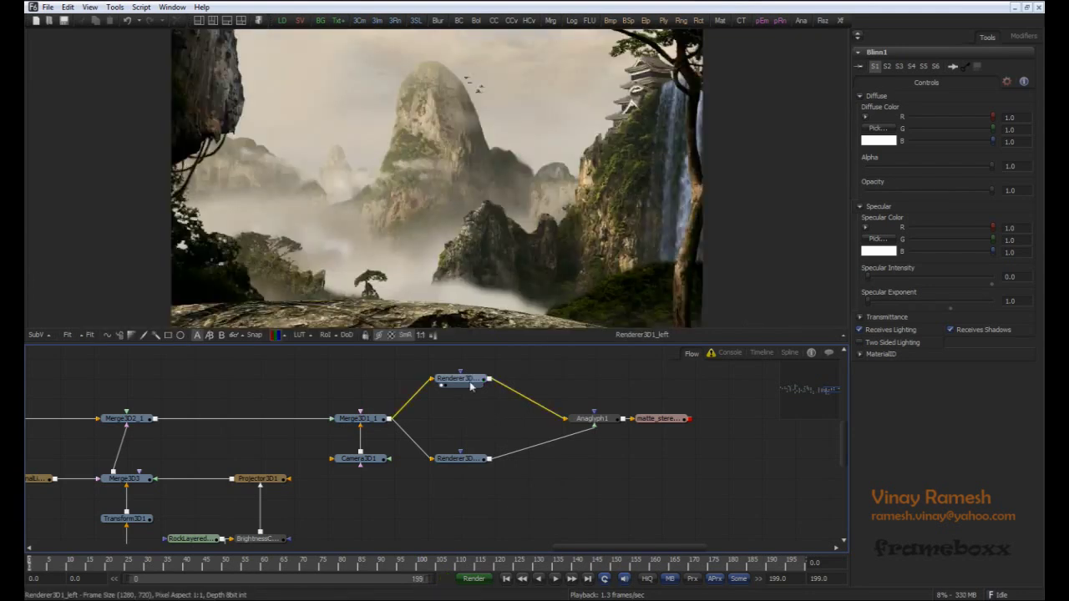
Step: Inspect the camera, eye, renderer type, lighting and shadow settings of Renderer3D1_left and Renderer3D1_Right
left_click(471, 382)
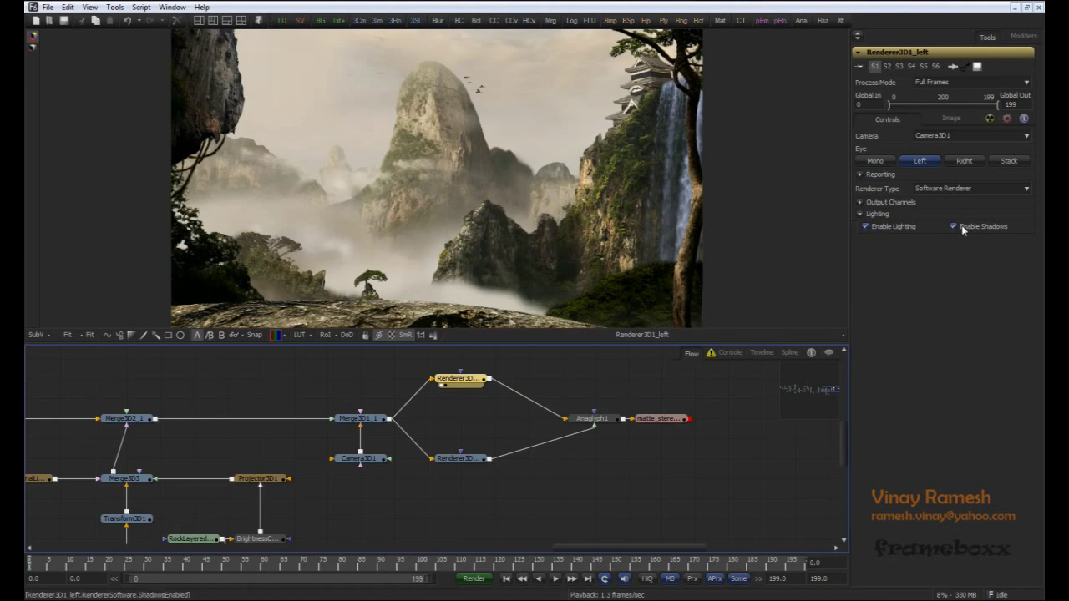
left_click(480, 421)
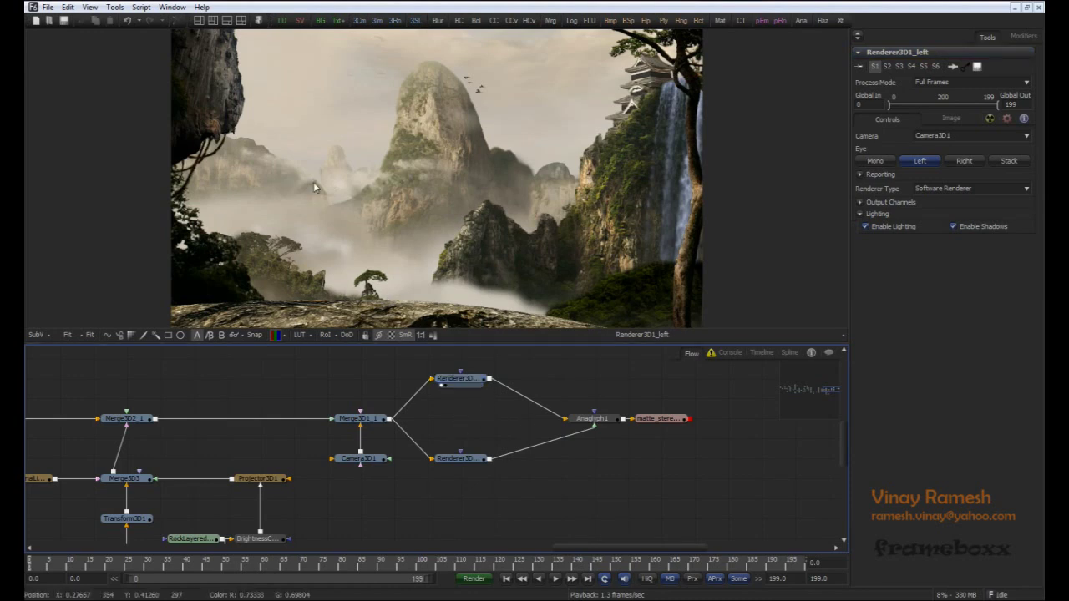
left_click(477, 381)
left_click(461, 408)
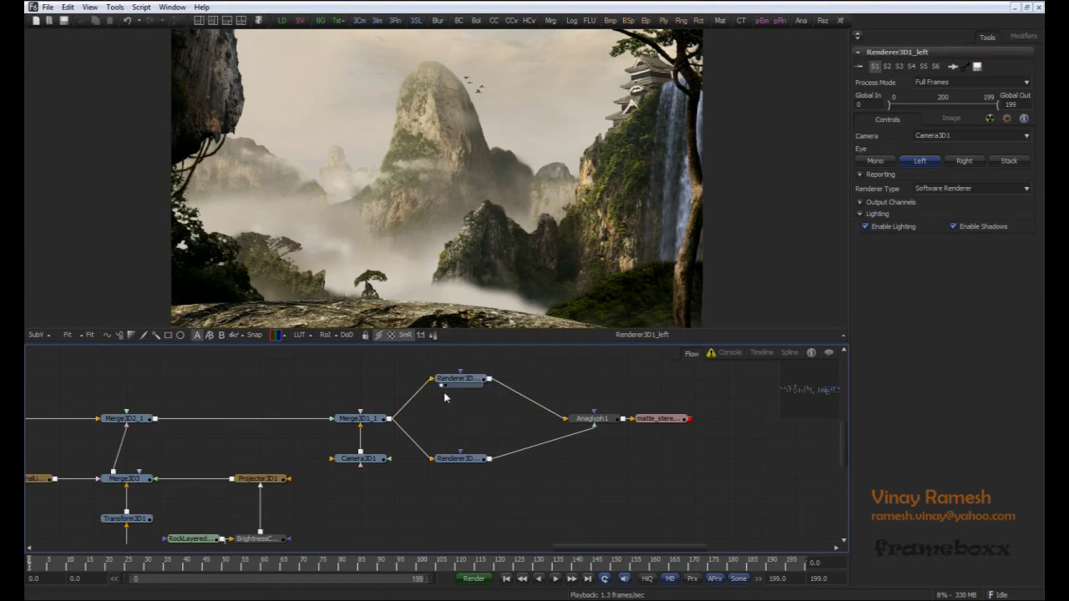
left_click_drag(407, 358, 493, 400)
left_click(460, 383)
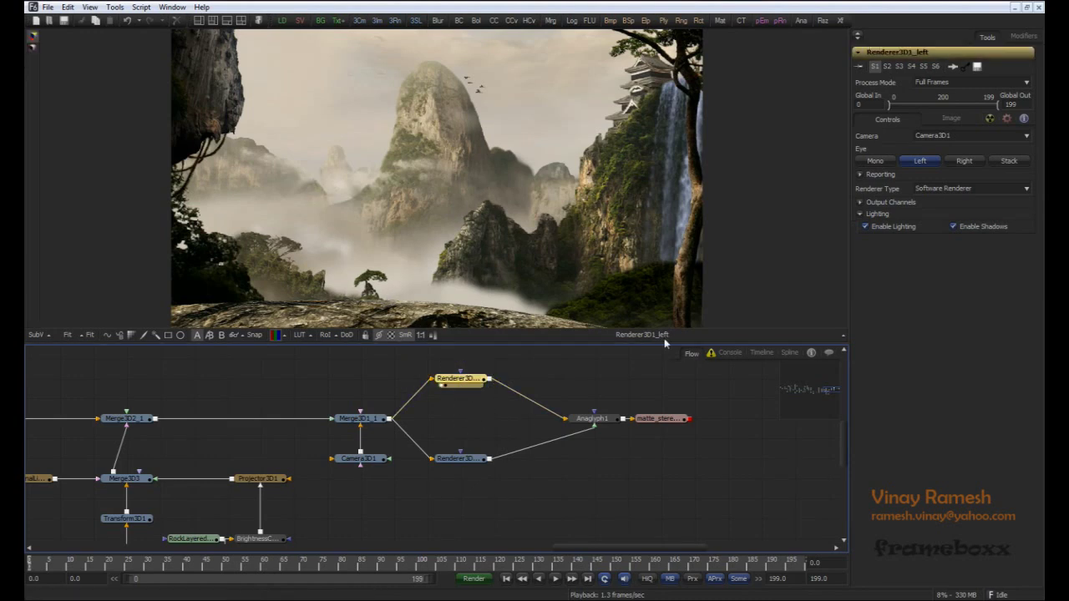
left_click(459, 461)
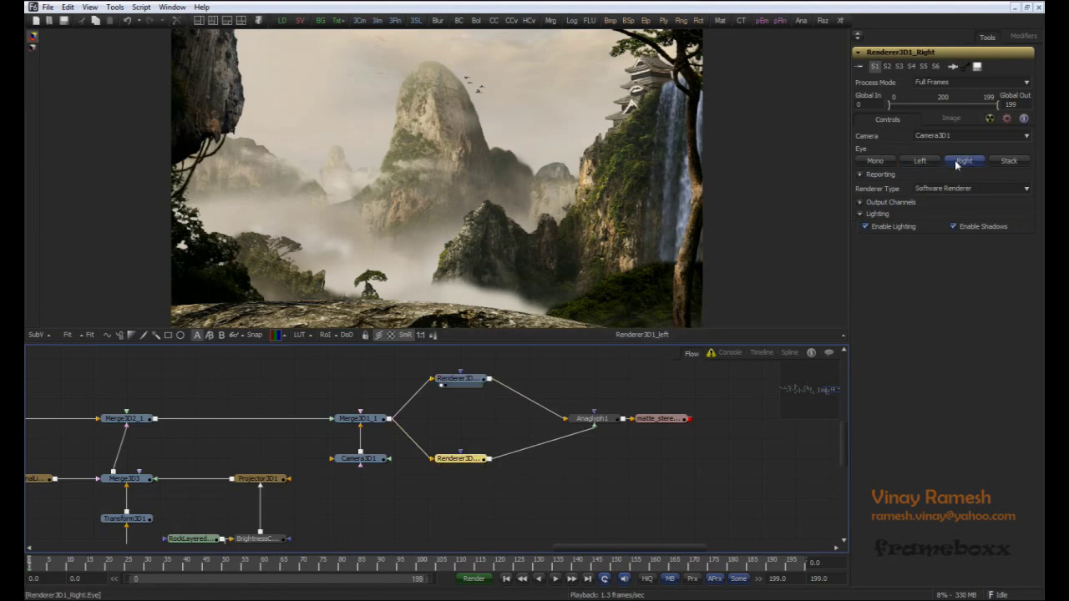
left_click(464, 421)
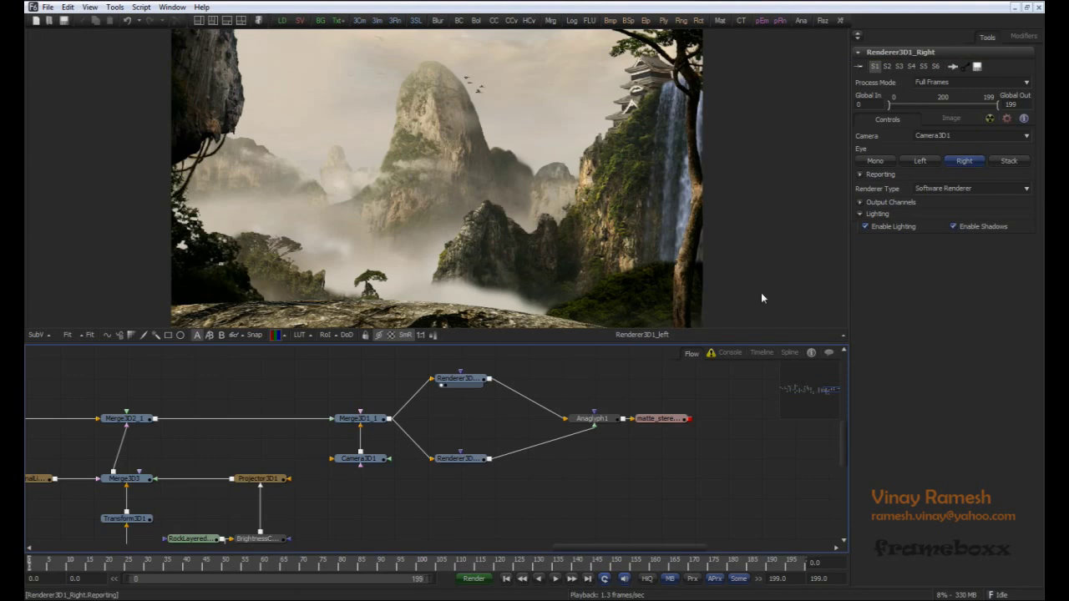
Step: Open Camera3D1's projection controls and inspect its eye separation and convergence distance
left_click(367, 461)
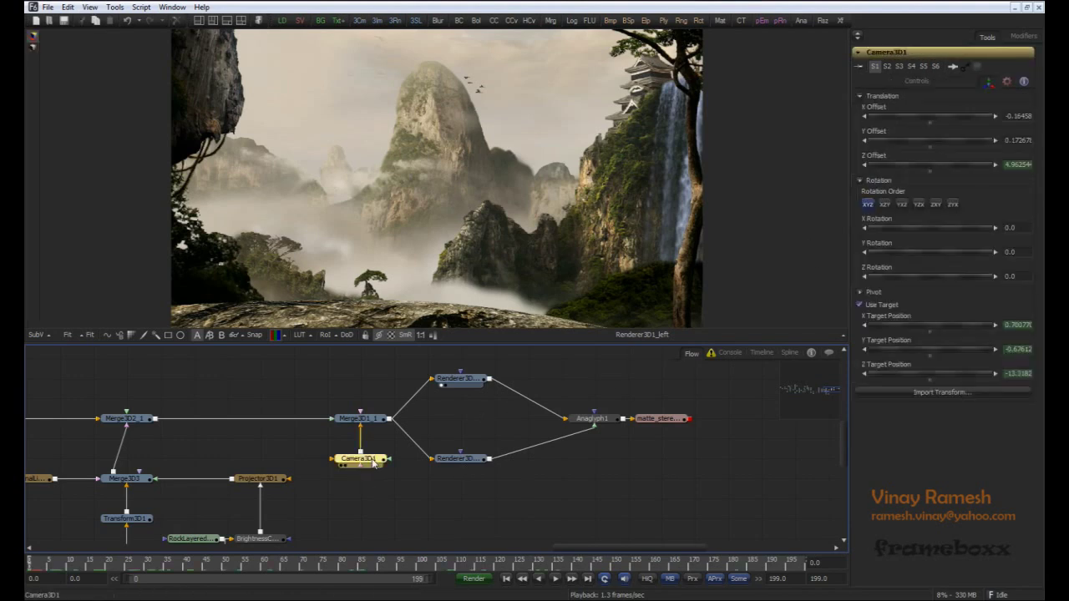
left_click(915, 83)
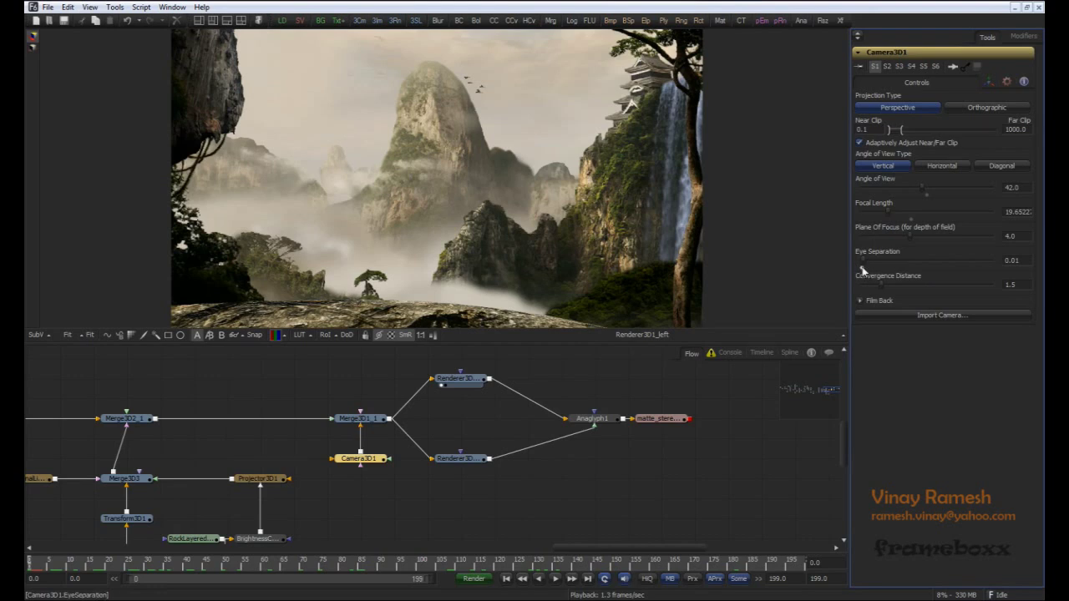
left_click(632, 484)
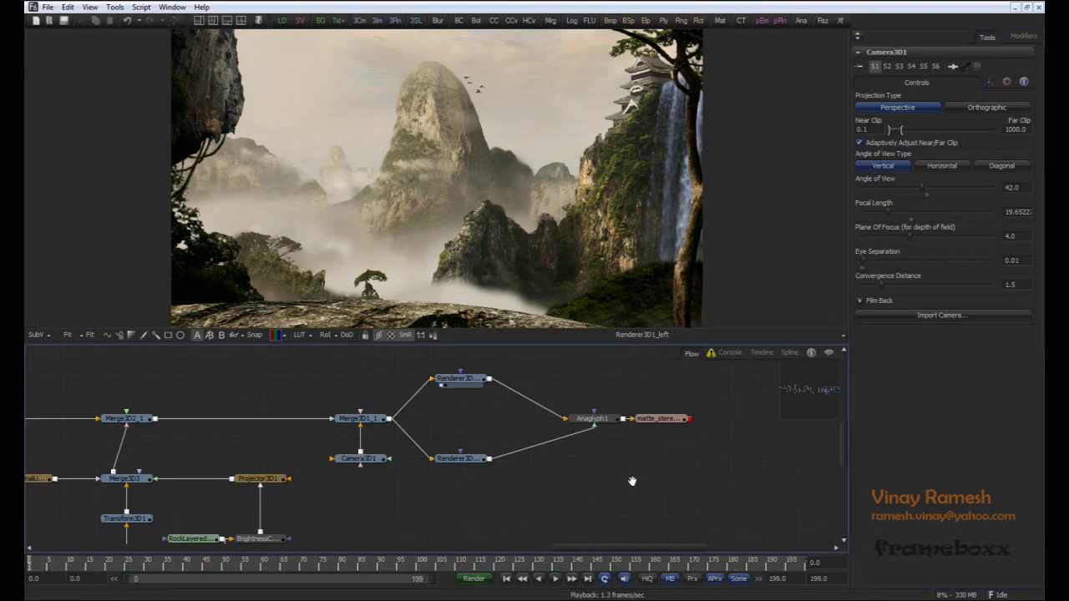
Step: Switch to a dual-viewer layout and compare the Renderer3D1_Right output beside the left-eye render
middle_click_drag(632, 484, 551, 491)
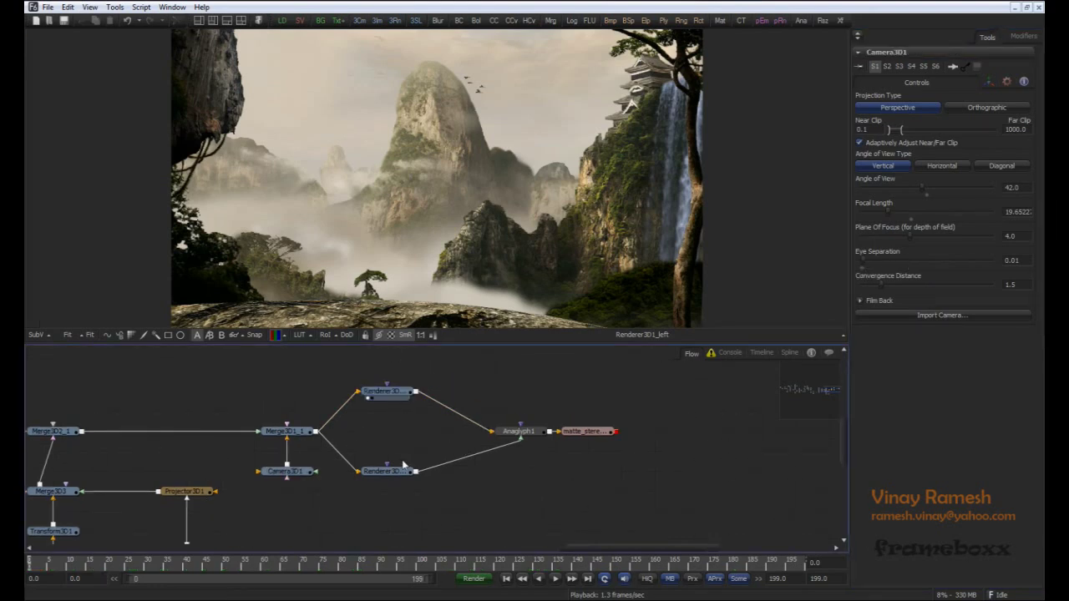
left_click(213, 21)
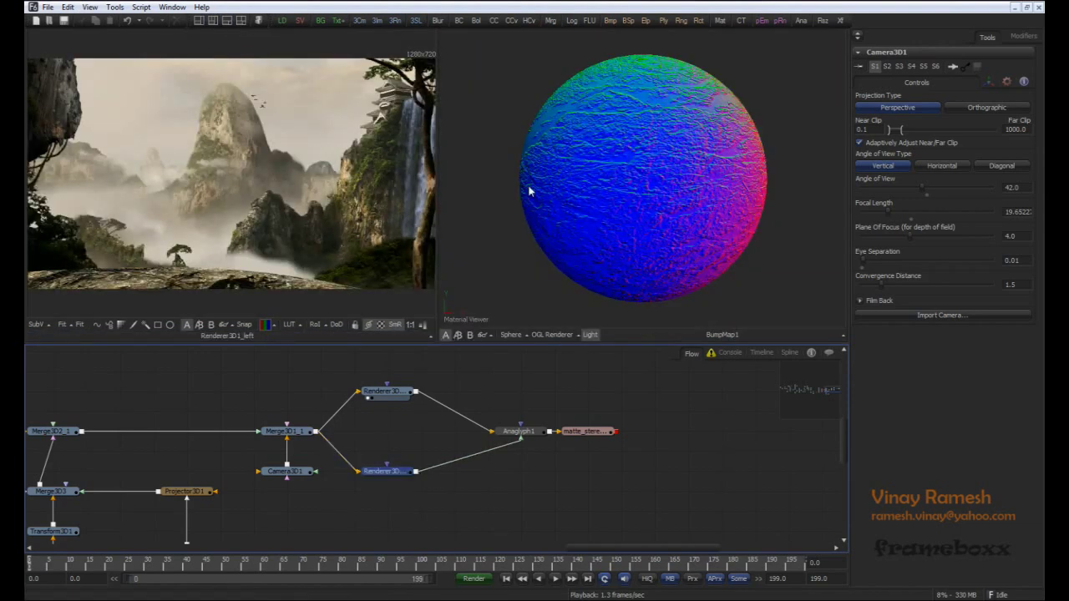
key("2")
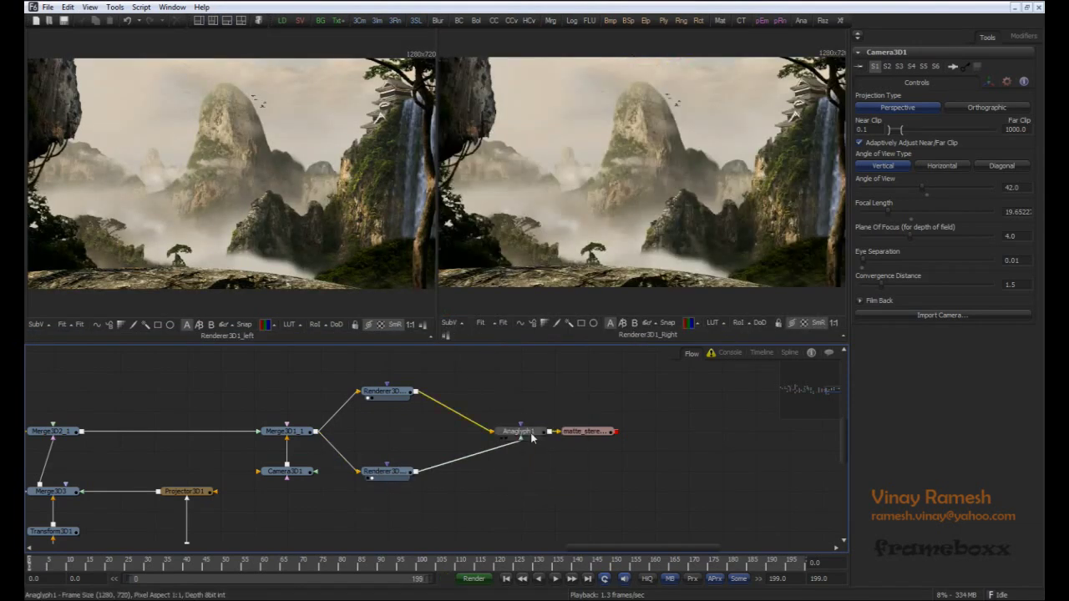
Step: Inspect Anaglyph1's colour type and method, and view its combined stereo output in a single large viewer
left_click(533, 433)
left_click(539, 404)
middle_click_drag(515, 417, 456, 399)
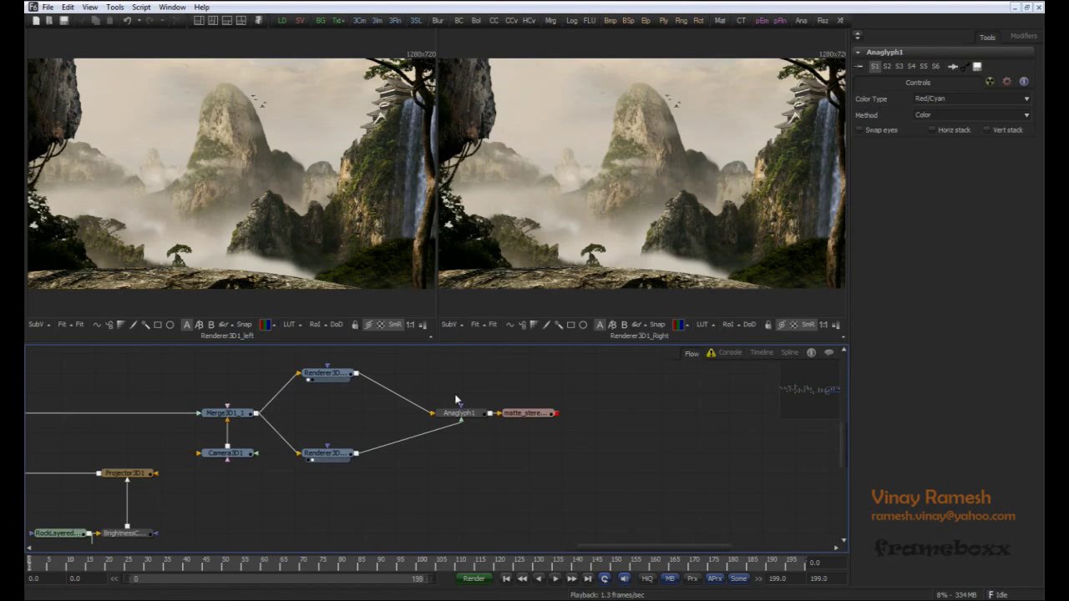
left_click_drag(456, 397, 489, 457)
middle_click_drag(438, 382, 435, 406)
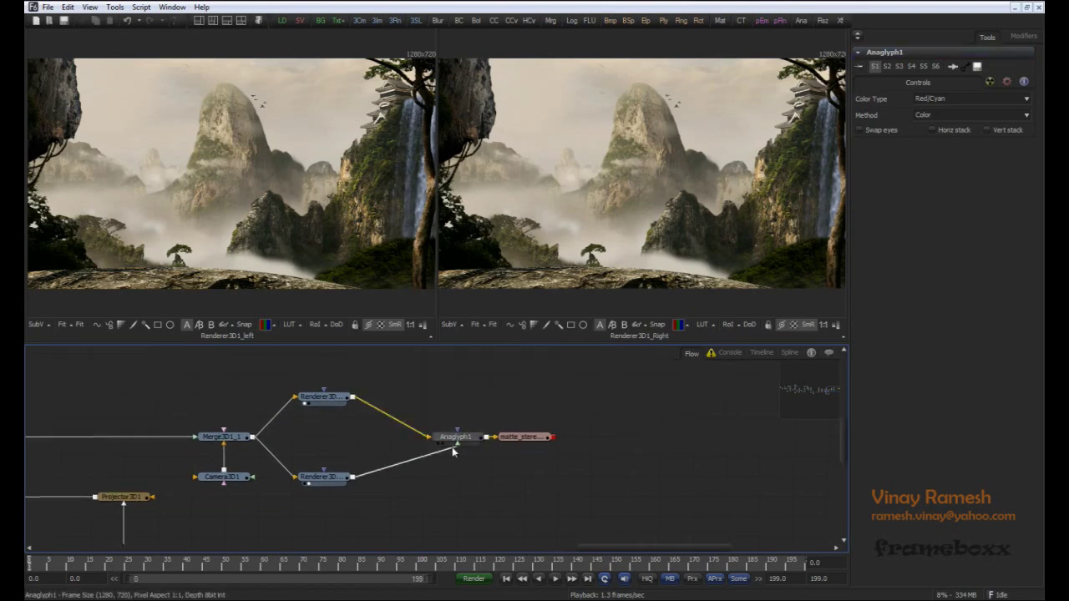
key("1")
left_click(200, 21)
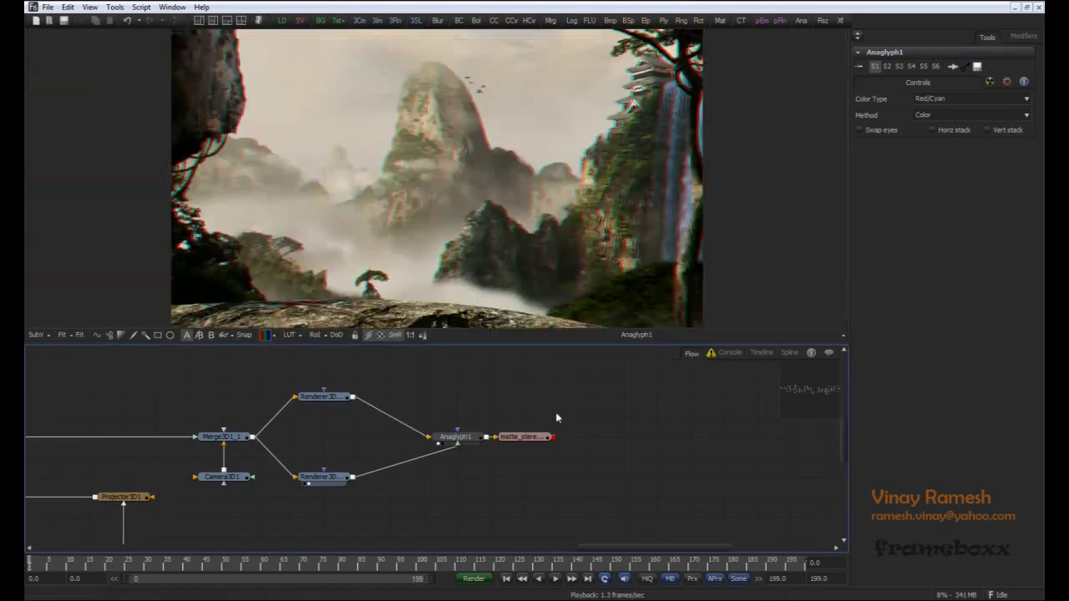